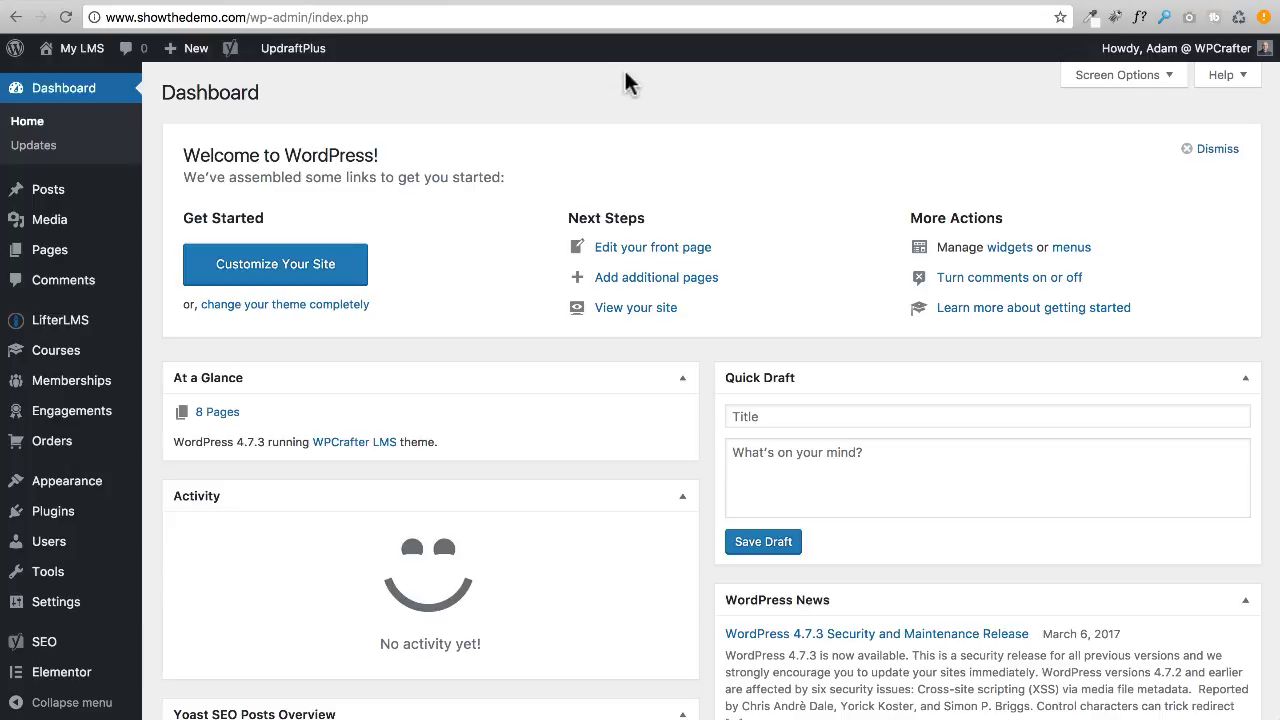
# Step: Examine the published "What is LifterLMS?" lesson page, including its title, video placement, lesson navigation and course sidebar
pyautogui.click(650, 0)
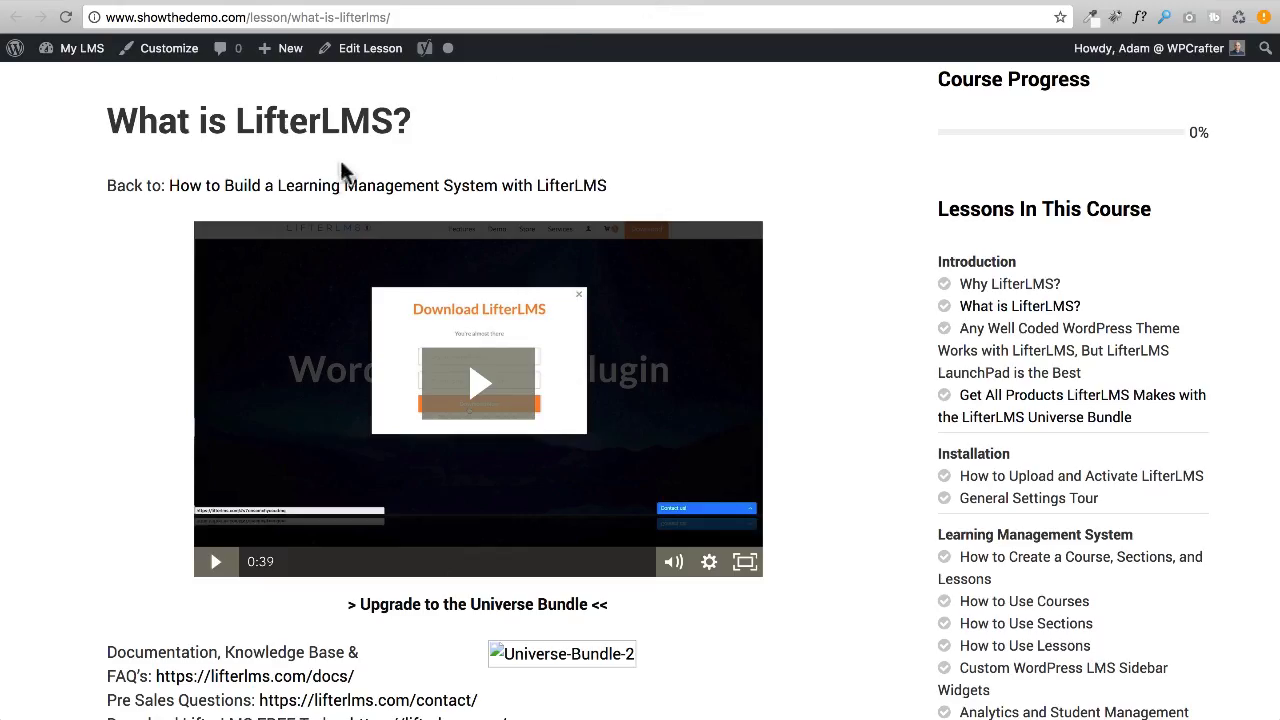
pyautogui.scroll(3, 135, 160)
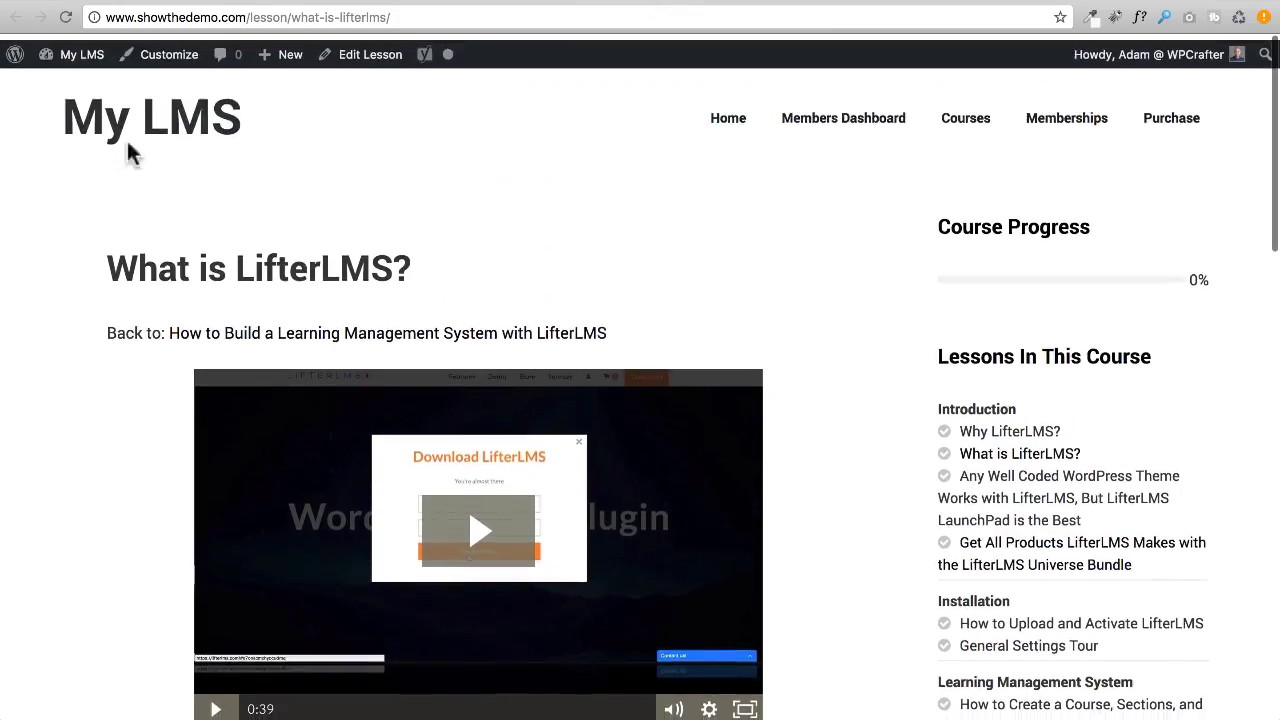
pyautogui.scroll(-1, 177, 235)
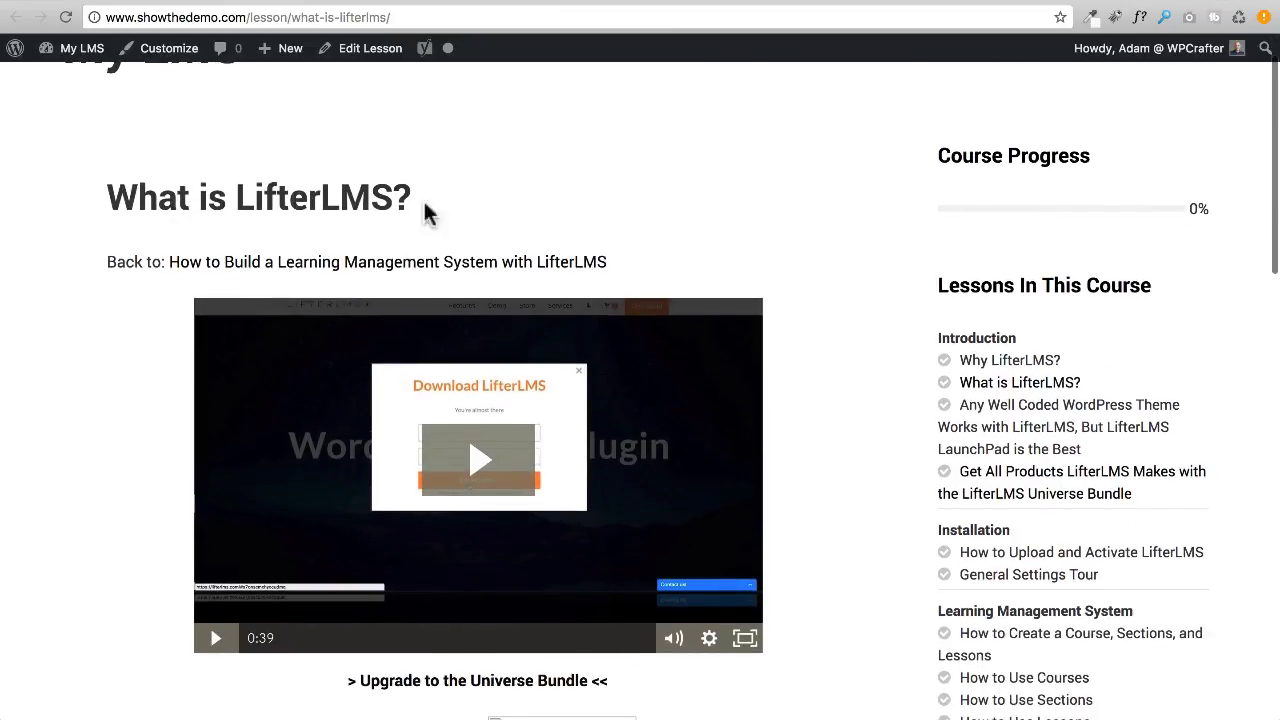
pyautogui.moveTo(491, 200); pyautogui.dragTo(95, 198)
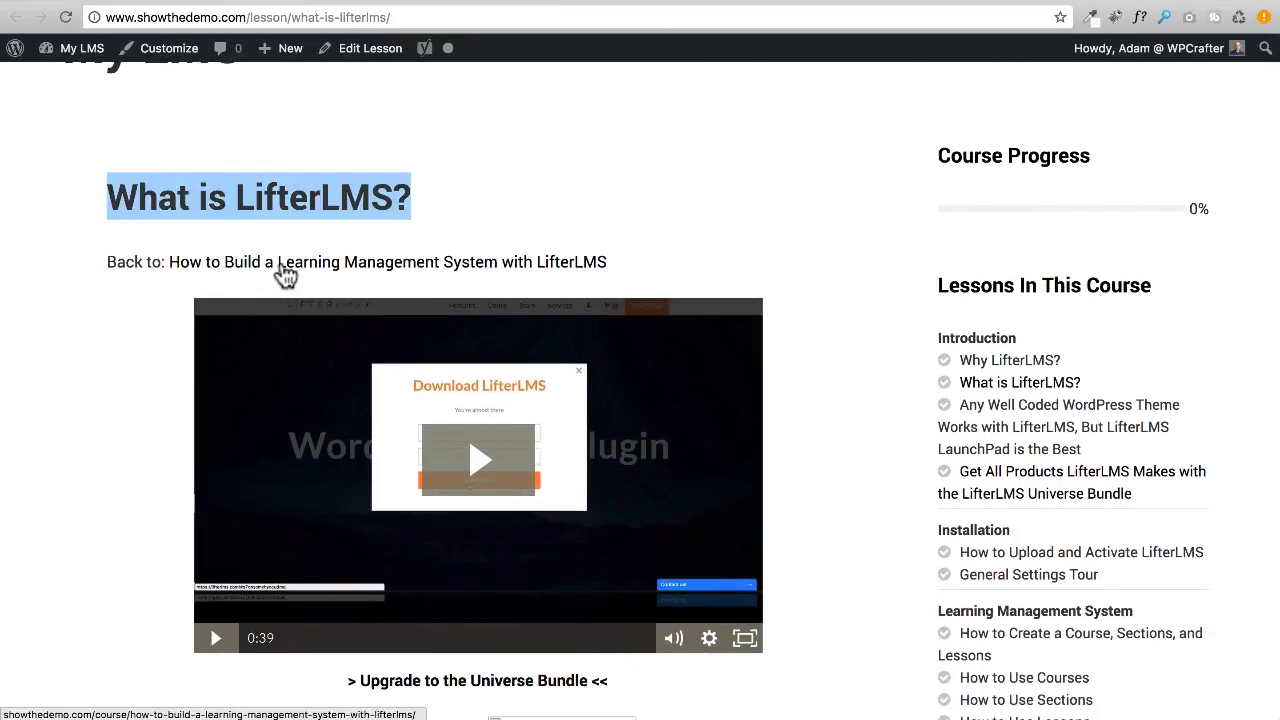
pyautogui.scroll(-1, 130, 270)
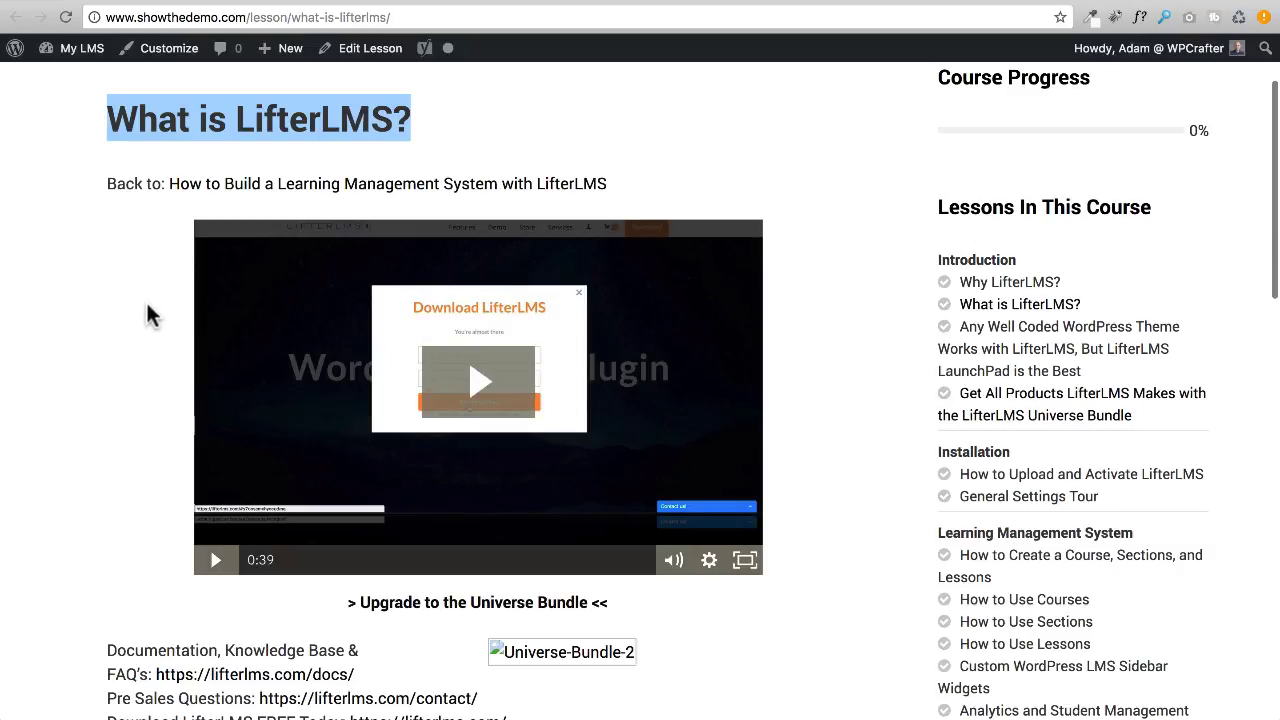
pyautogui.scroll(-1, 135, 295)
pyautogui.scroll(-5, 137, 293)
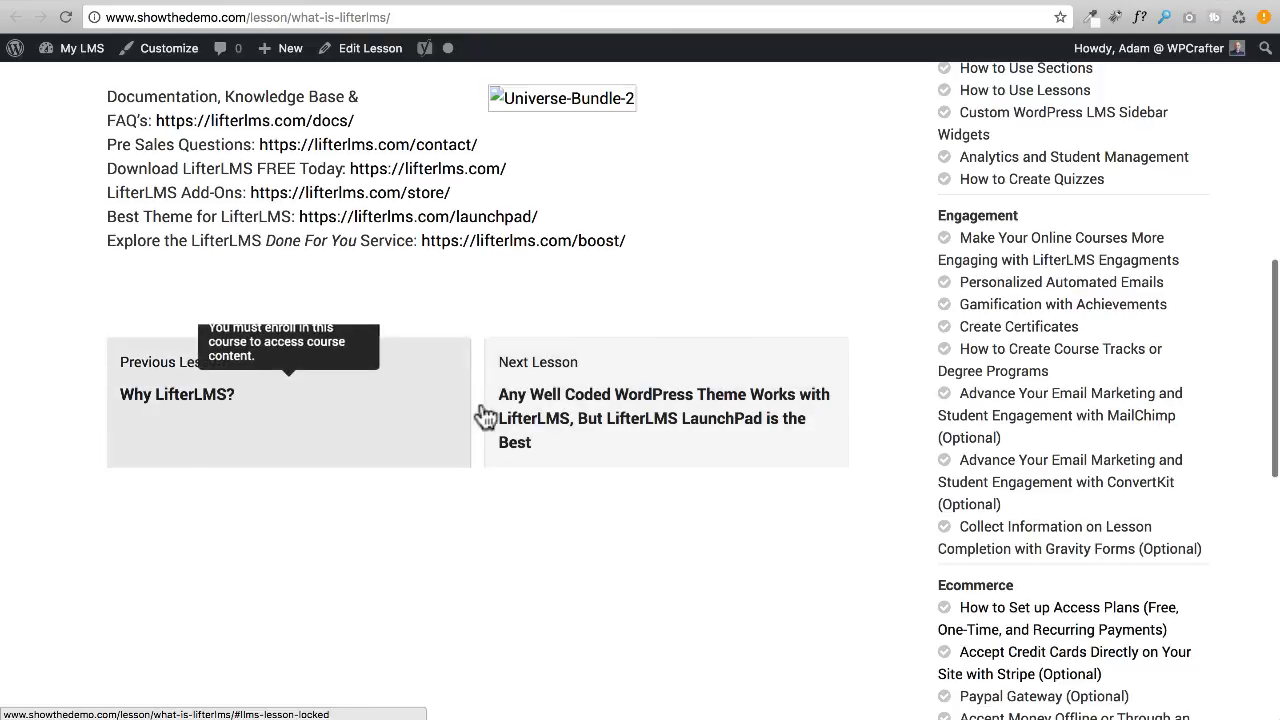
pyautogui.scroll(10, 922, 482)
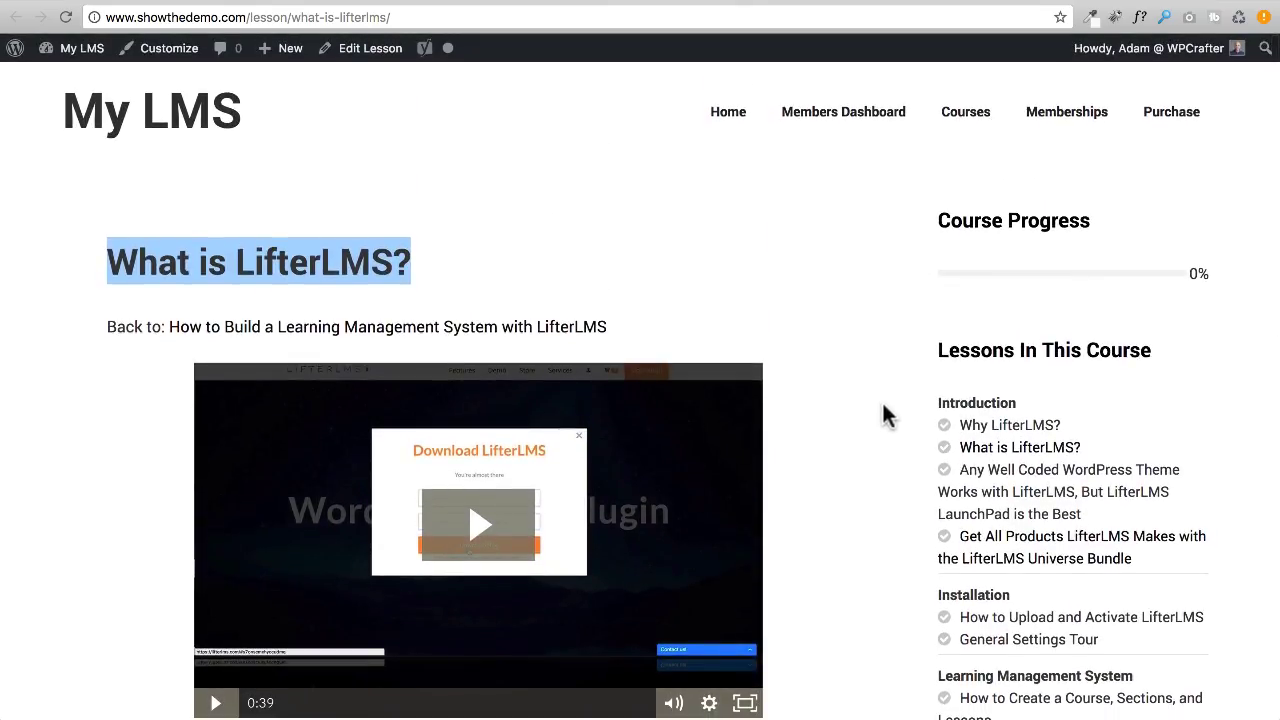
pyautogui.click(884, 415)
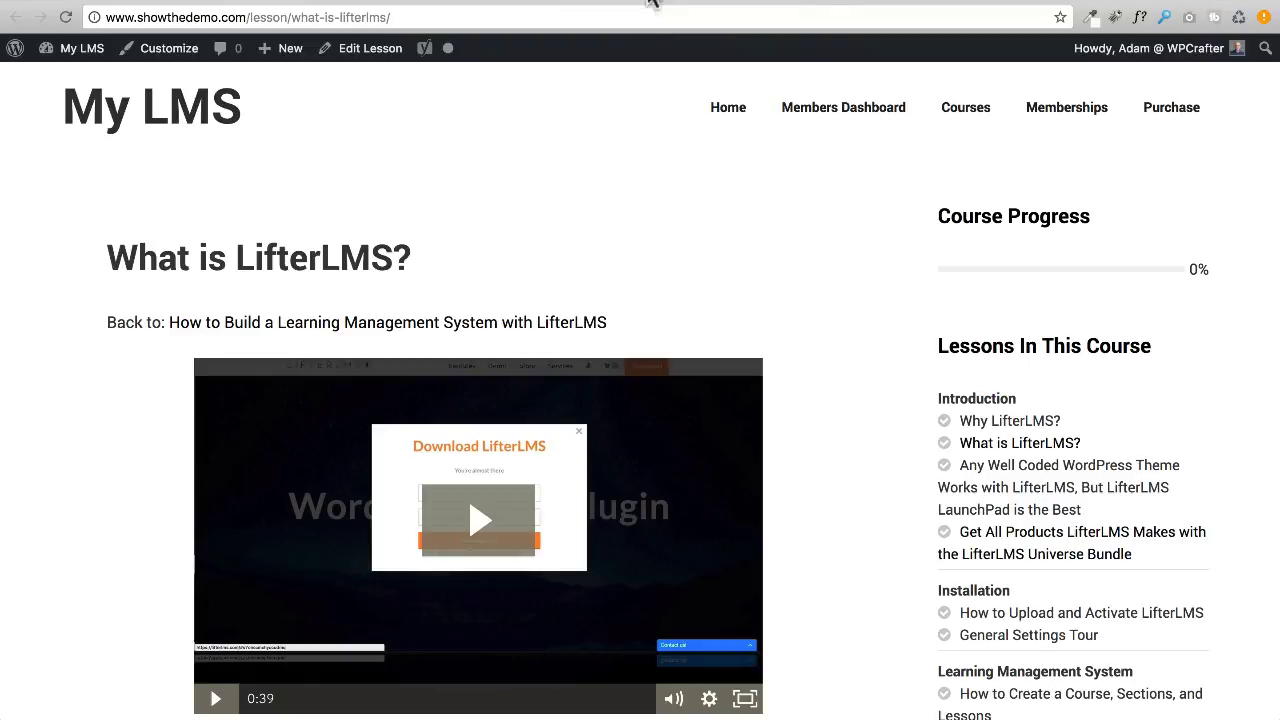
# Step: Examine the published "Get All Products LifterLMS Makes with the LifterLMS Universe Bundle" lesson, comparing its full-width video header with the content and sidebar below
pyautogui.click(758, 2)
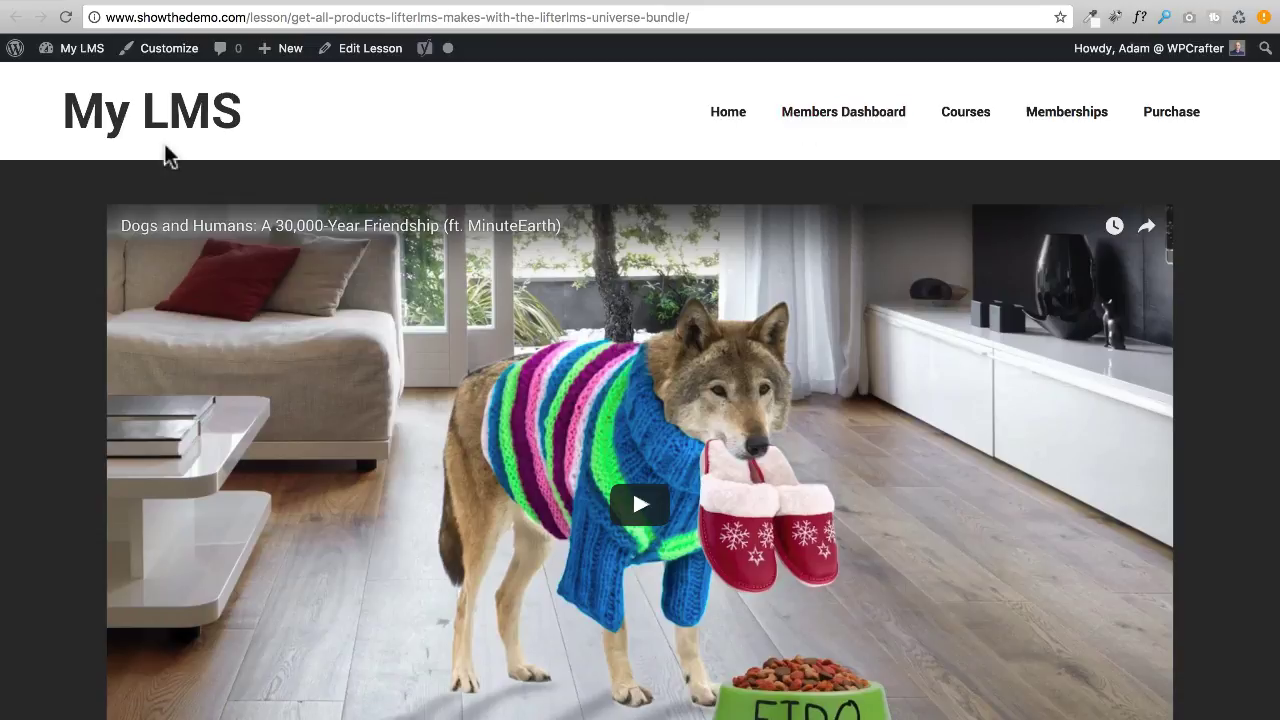
pyautogui.scroll(-2, 97, 160)
pyautogui.scroll(-2, 95, 160)
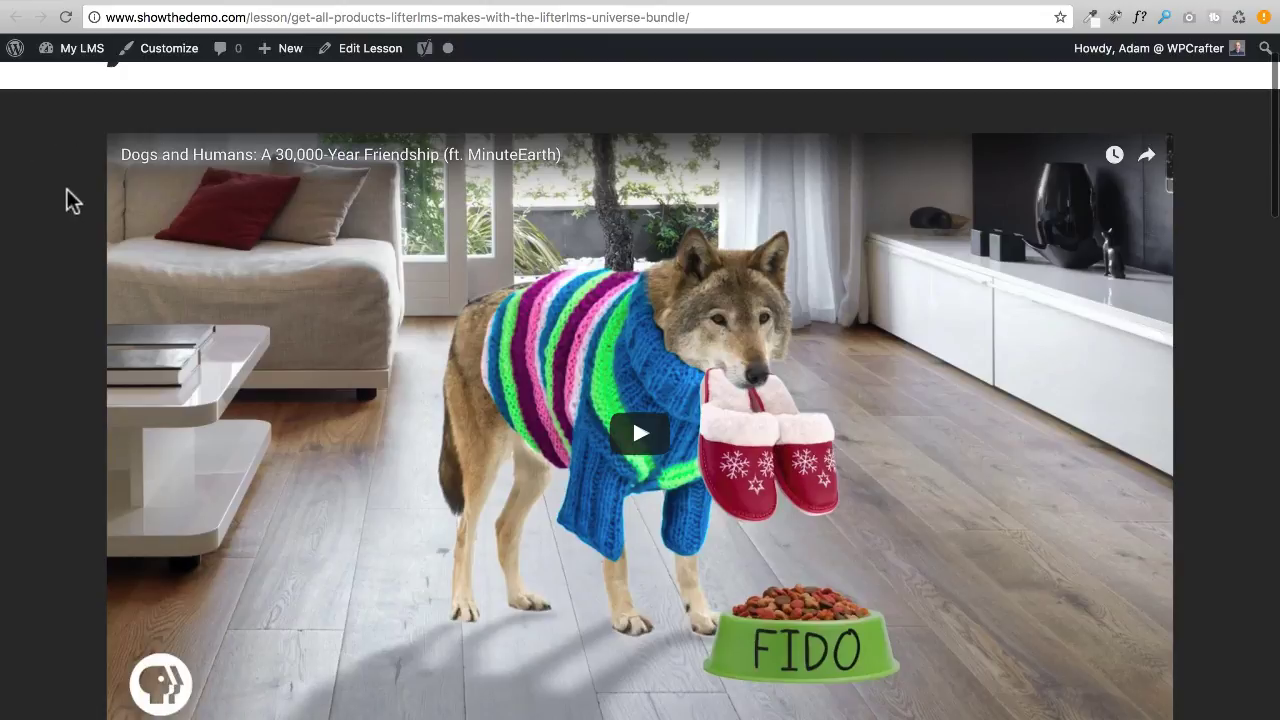
pyautogui.scroll(-1, 72, 188)
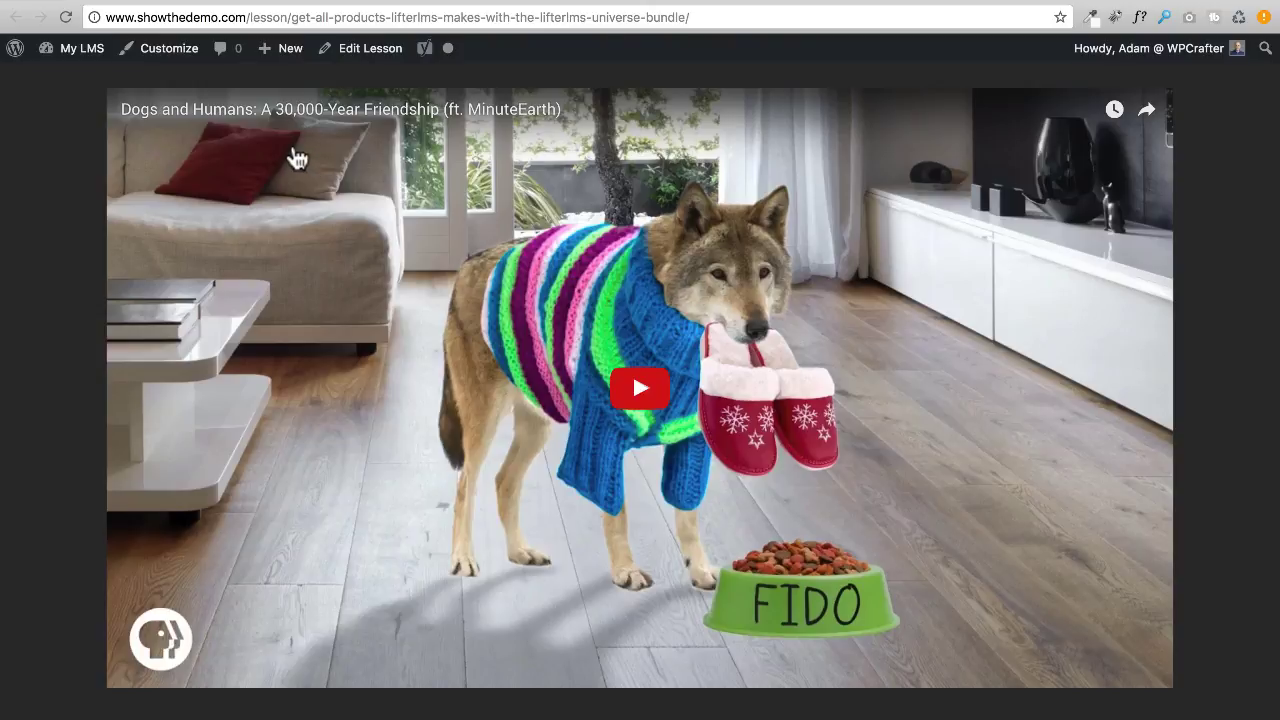
pyautogui.scroll(-5, 297, 158)
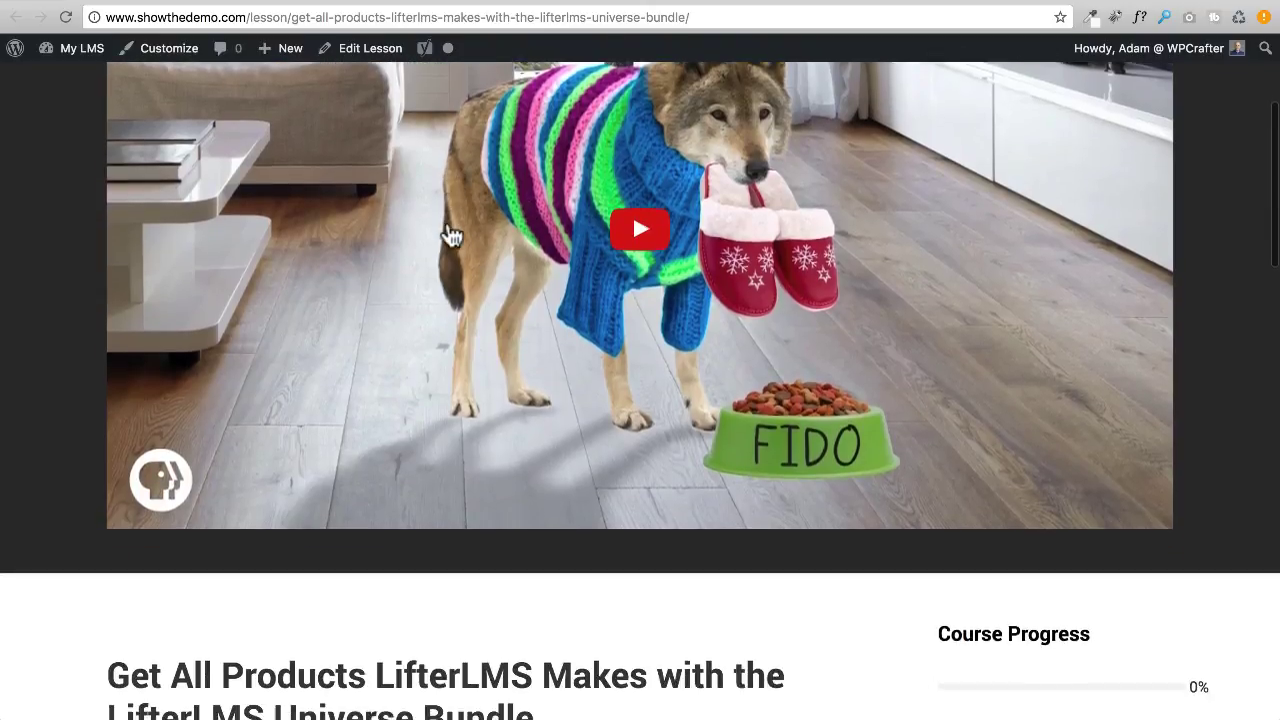
pyautogui.scroll(10, 446, 211)
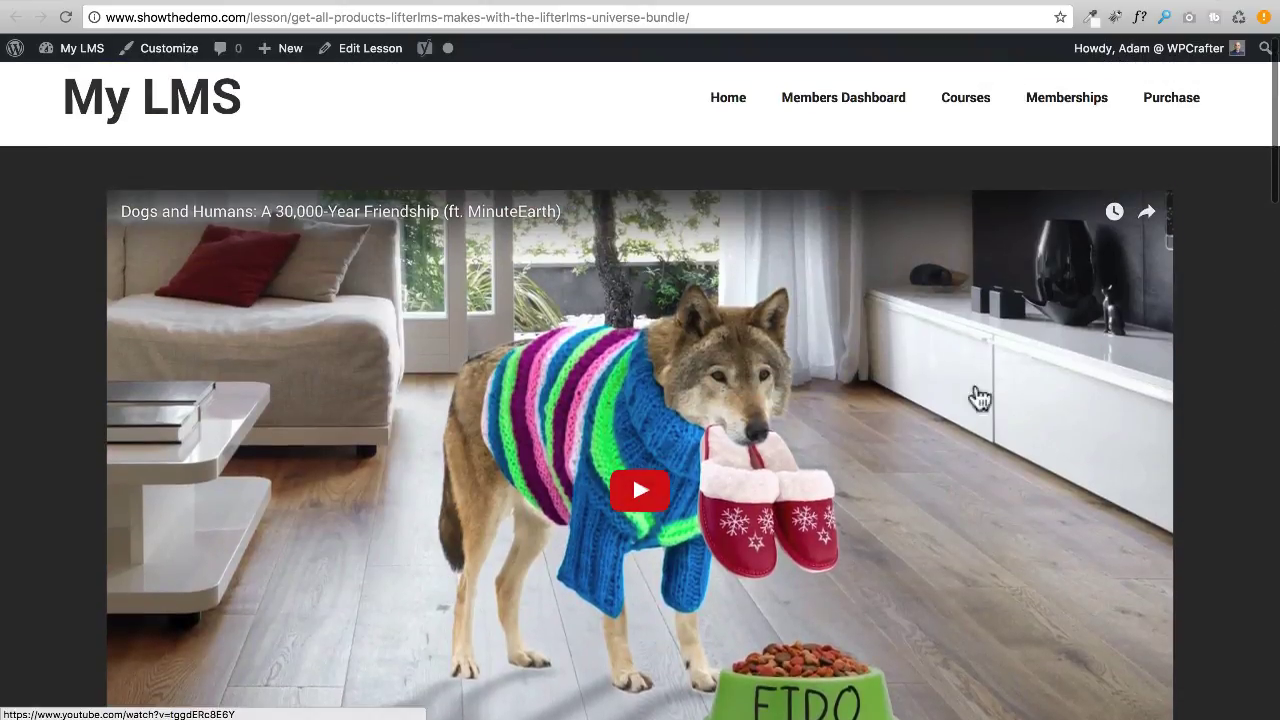
pyautogui.scroll(-2, 621, 320)
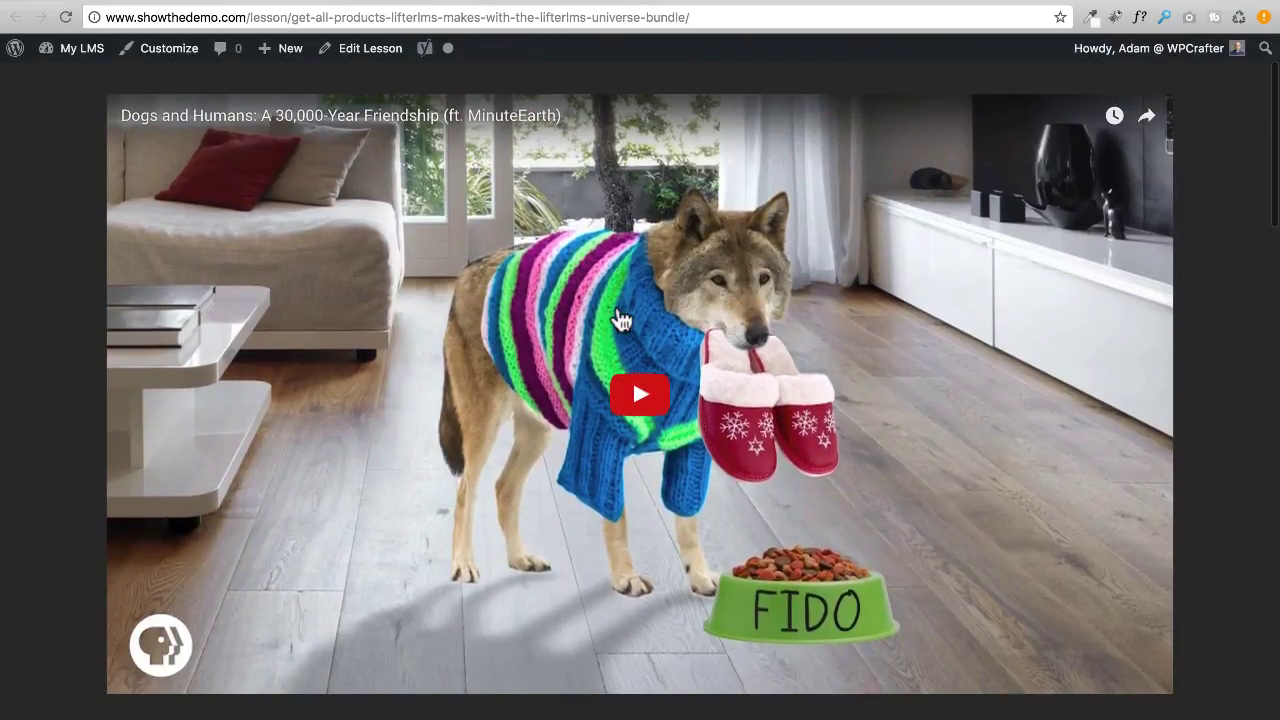
pyautogui.scroll(-1, 621, 320)
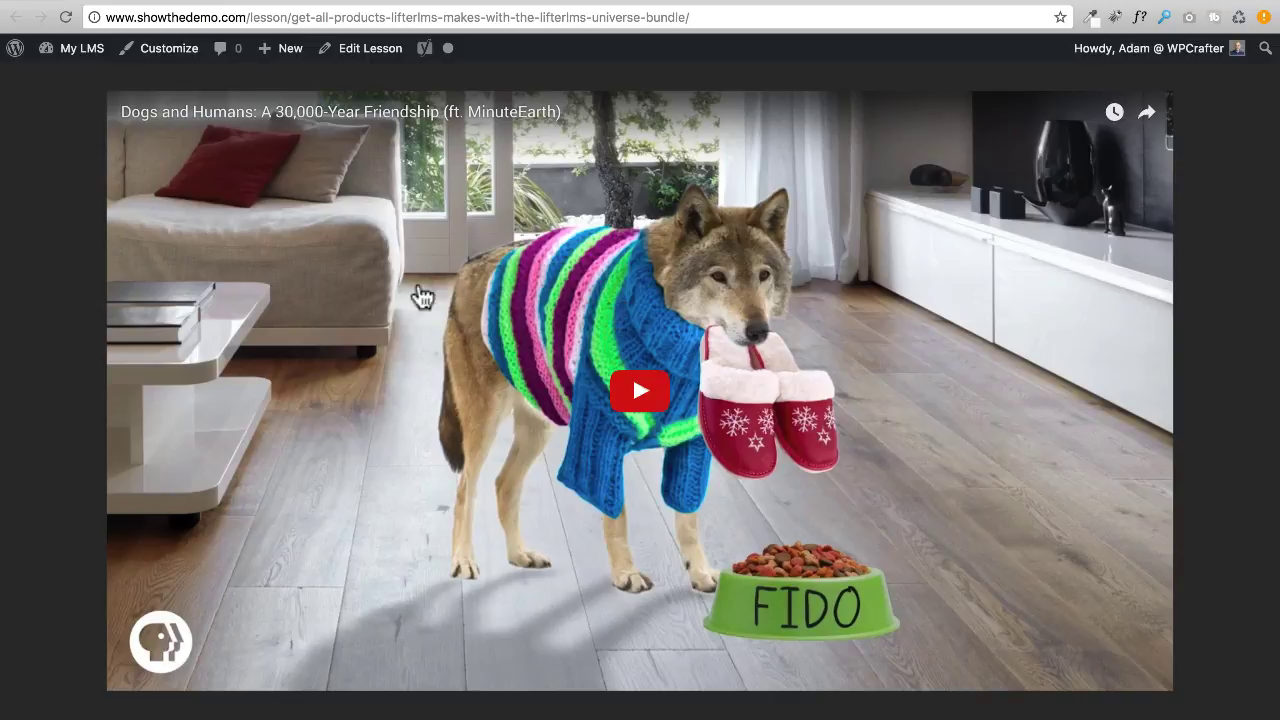
pyautogui.scroll(-8, 452, 286)
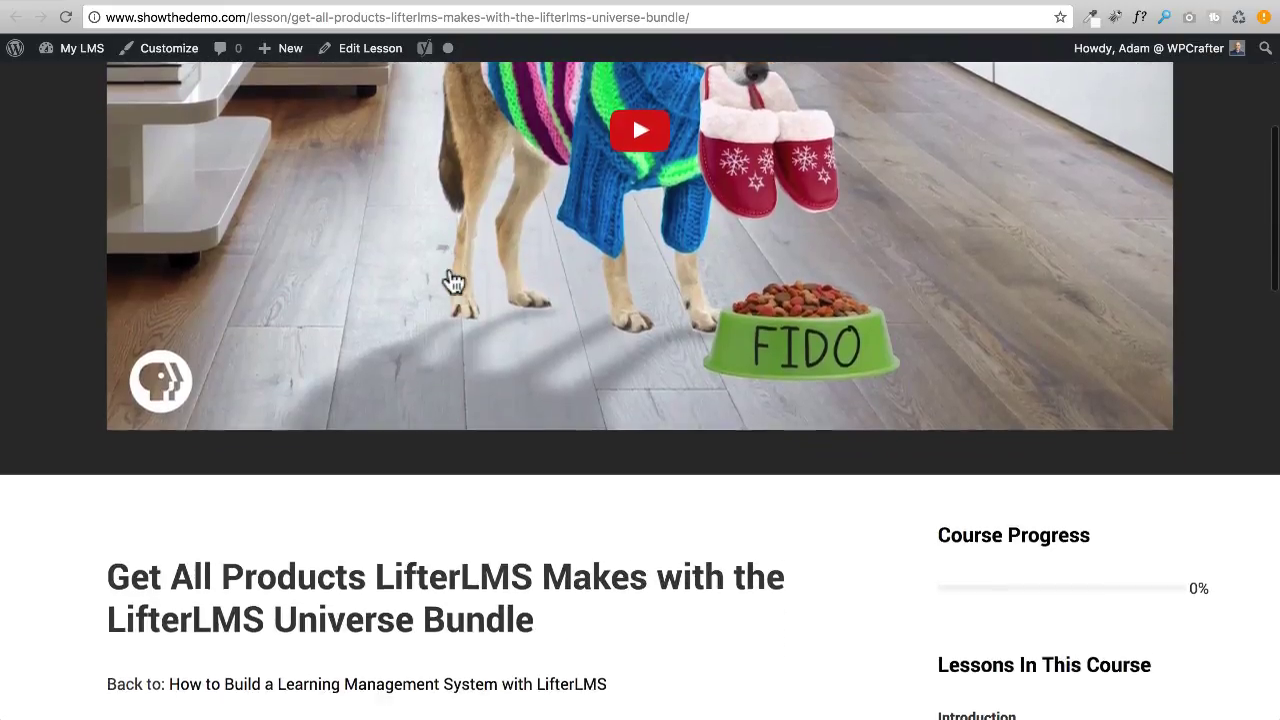
pyautogui.scroll(-2, 452, 284)
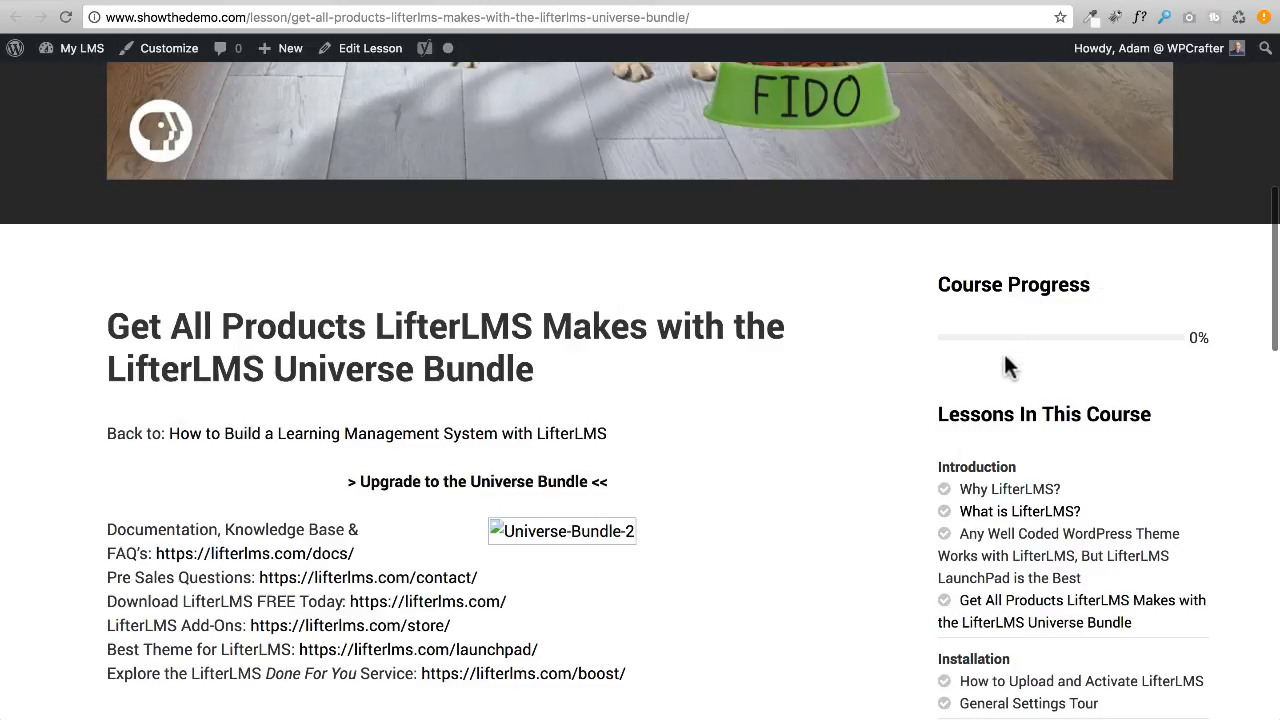
pyautogui.scroll(-2, 780, 420)
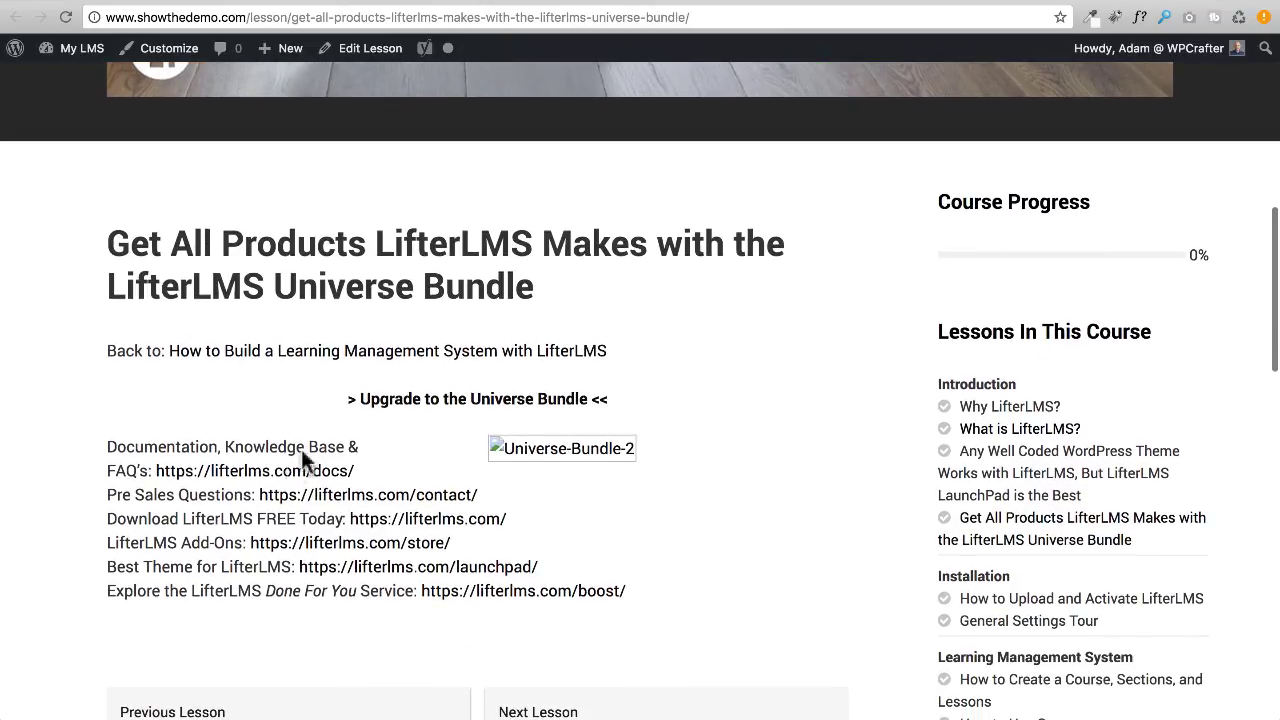
pyautogui.scroll(-3, 276, 445)
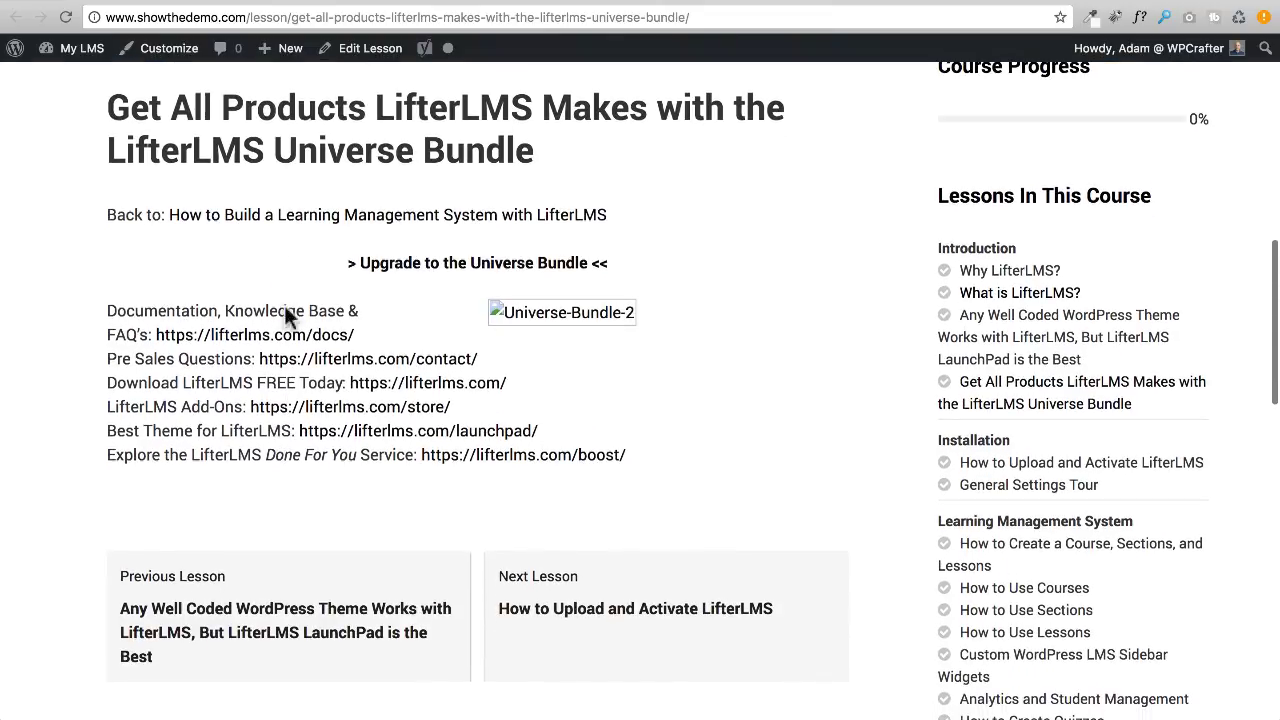
pyautogui.scroll(8, 390, 318)
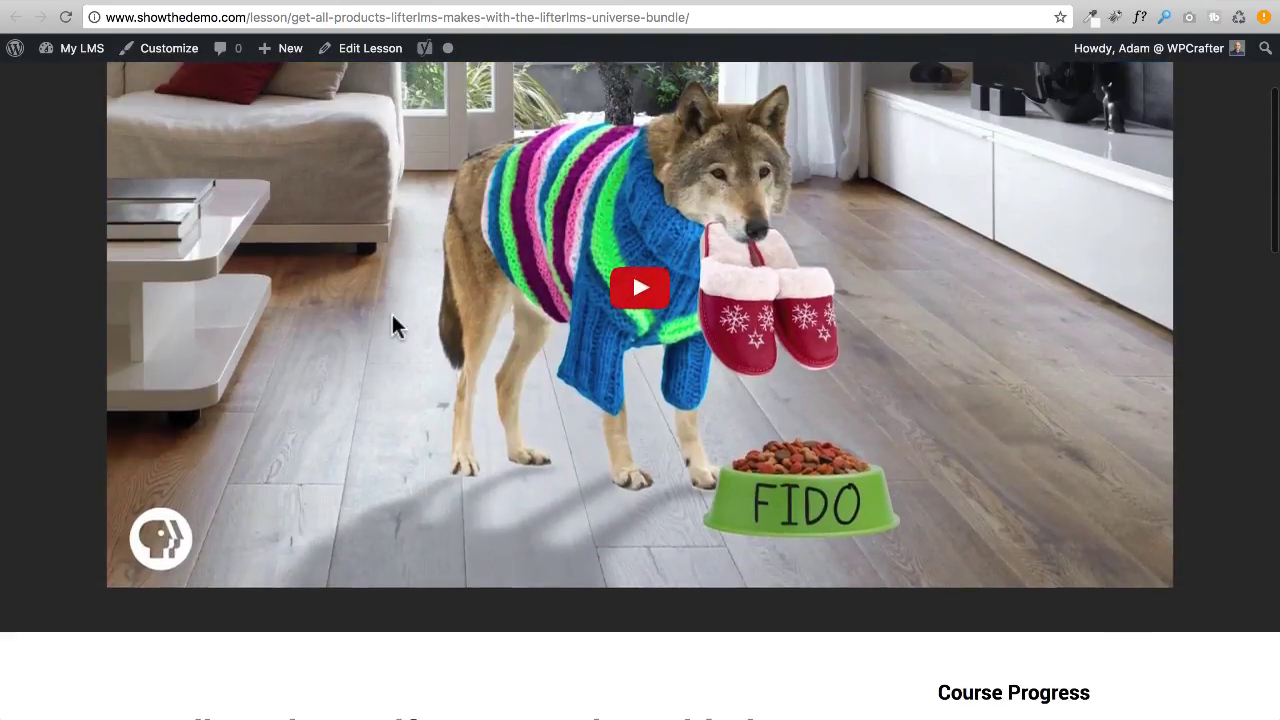
pyautogui.scroll(2, 392, 324)
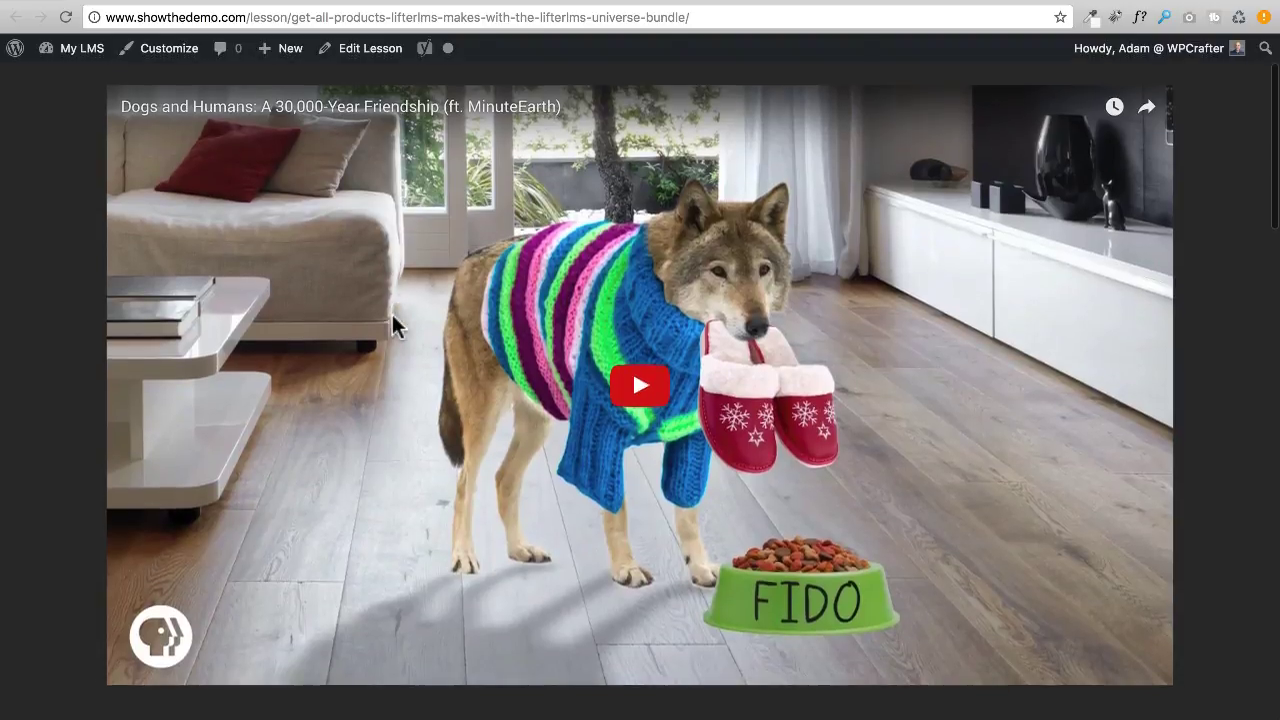
pyautogui.scroll(2, 392, 314)
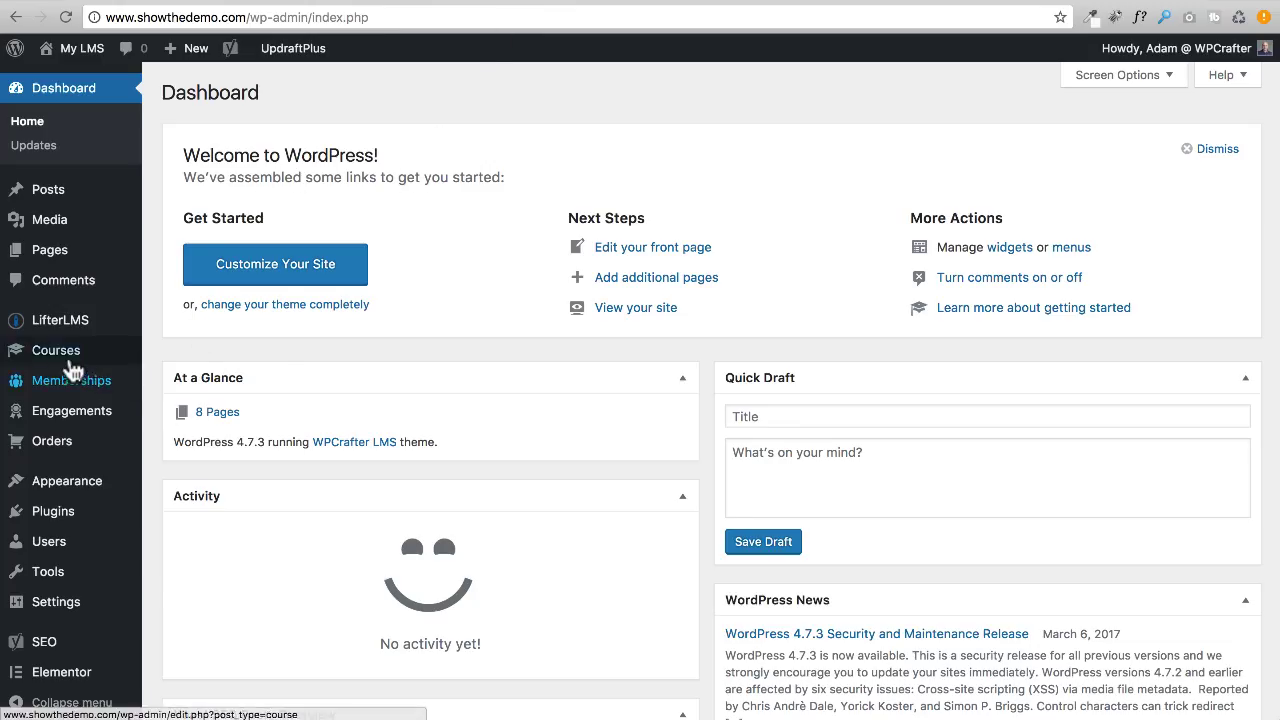
# Step: Open the course "How to Build a Learning Management System with LifterLMS" for editing and go to its course outline
pyautogui.click(68, 350)
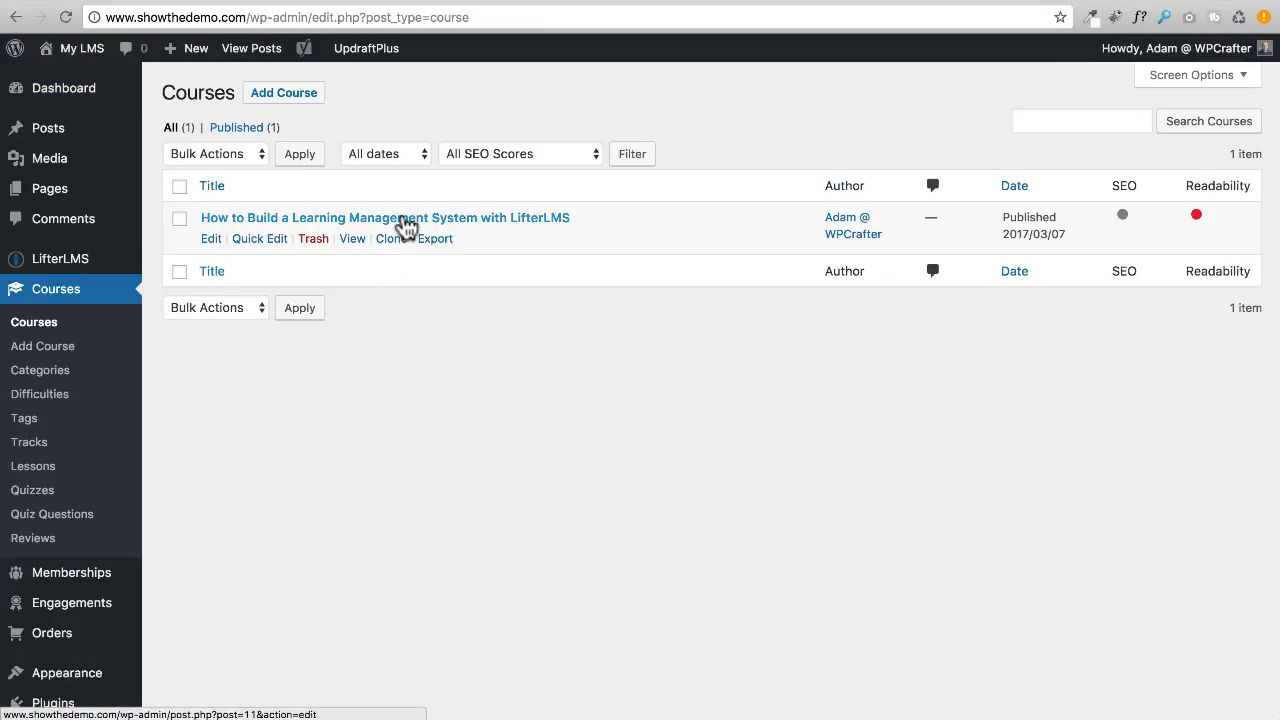
pyautogui.click(405, 219)
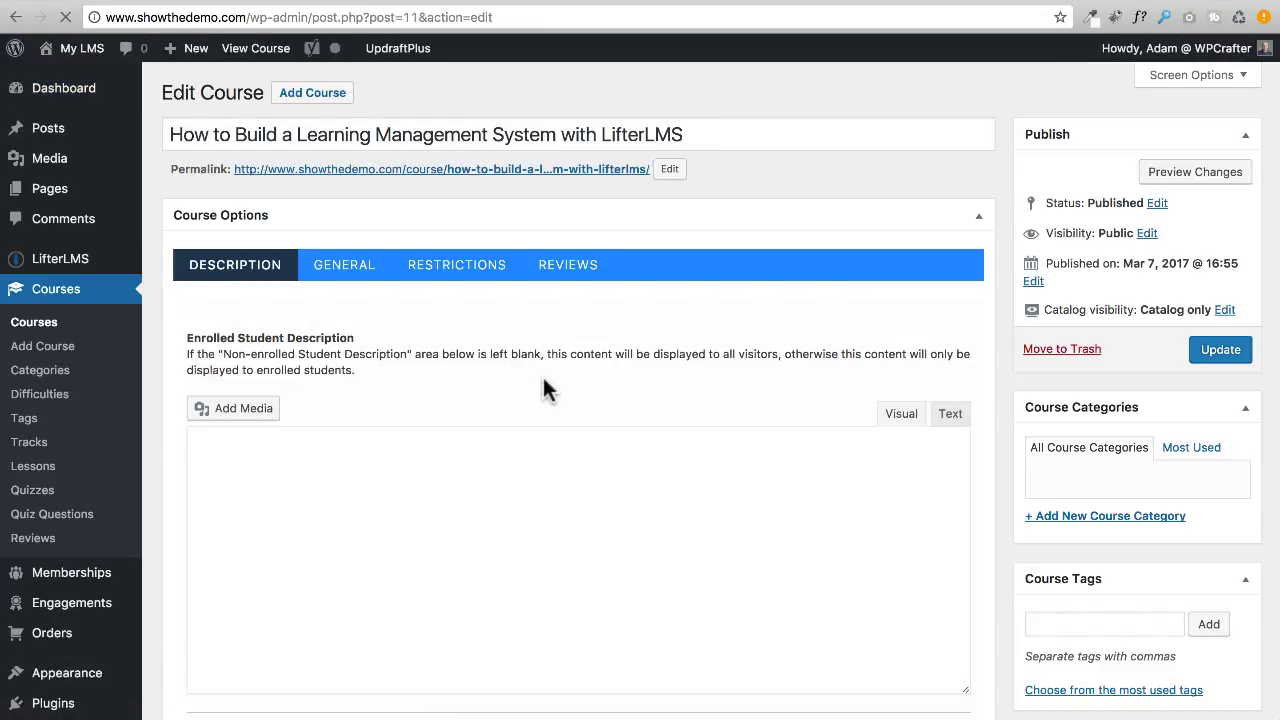
pyautogui.scroll(-15, 546, 378)
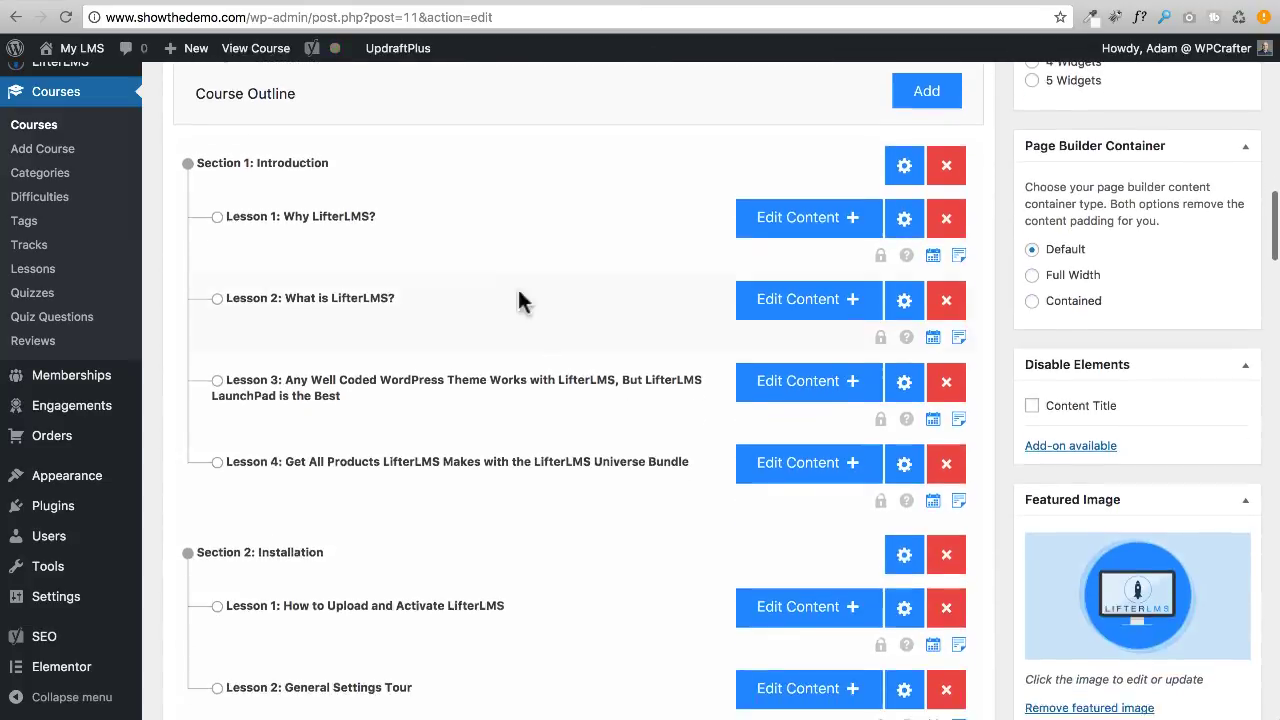
pyautogui.scroll(-2, 518, 295)
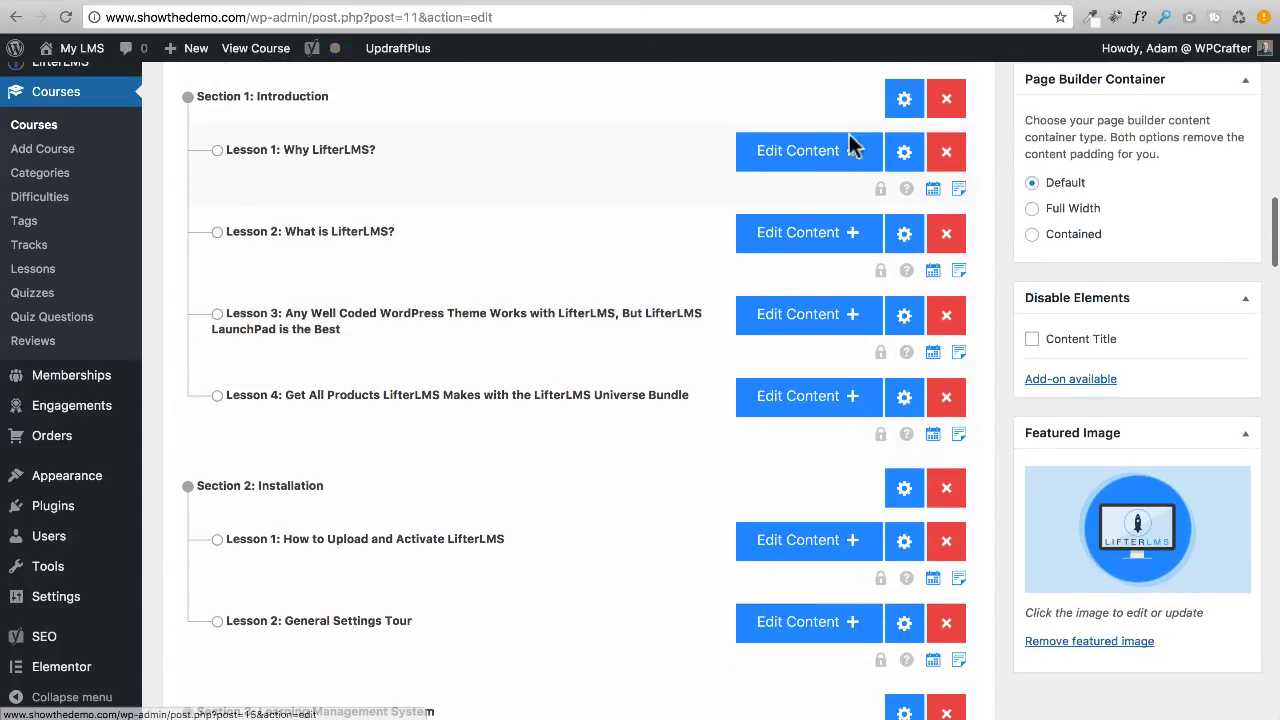
# Step: Open the content of Lesson 2, "What is LifterLMS?", in the Introduction section for editing
pyautogui.click(797, 169)
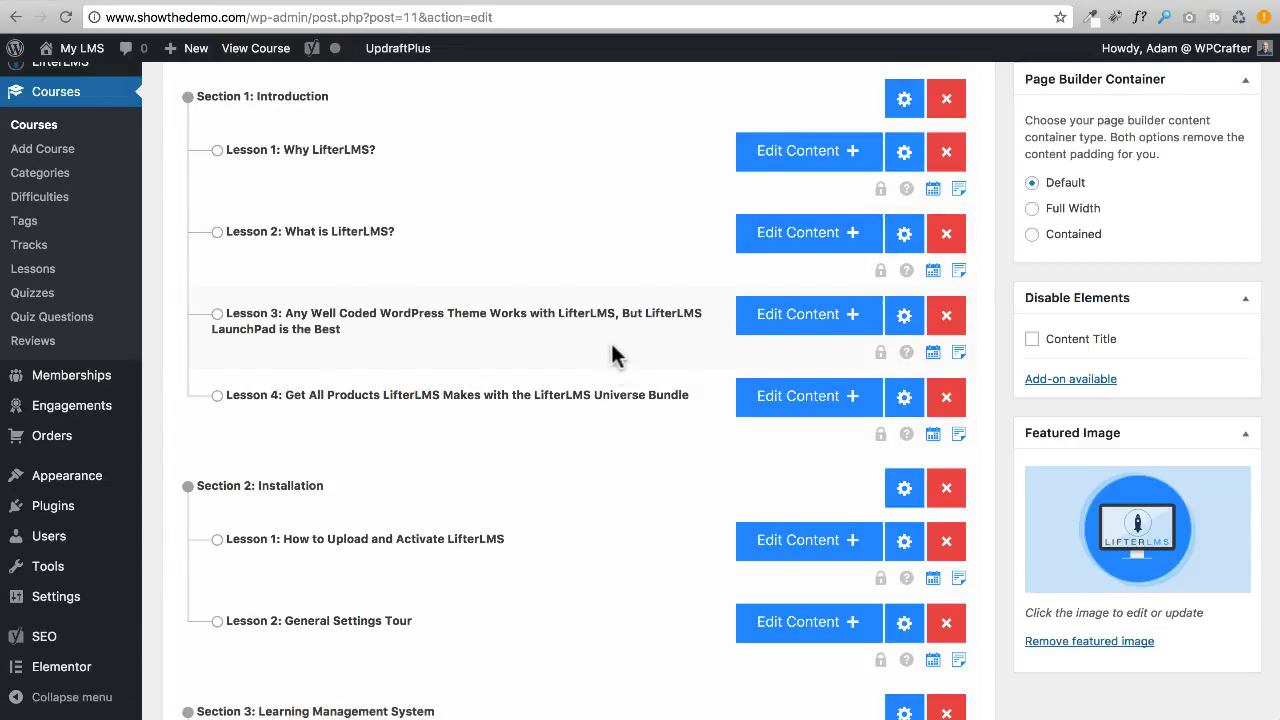
pyautogui.scroll(-1, 612, 345)
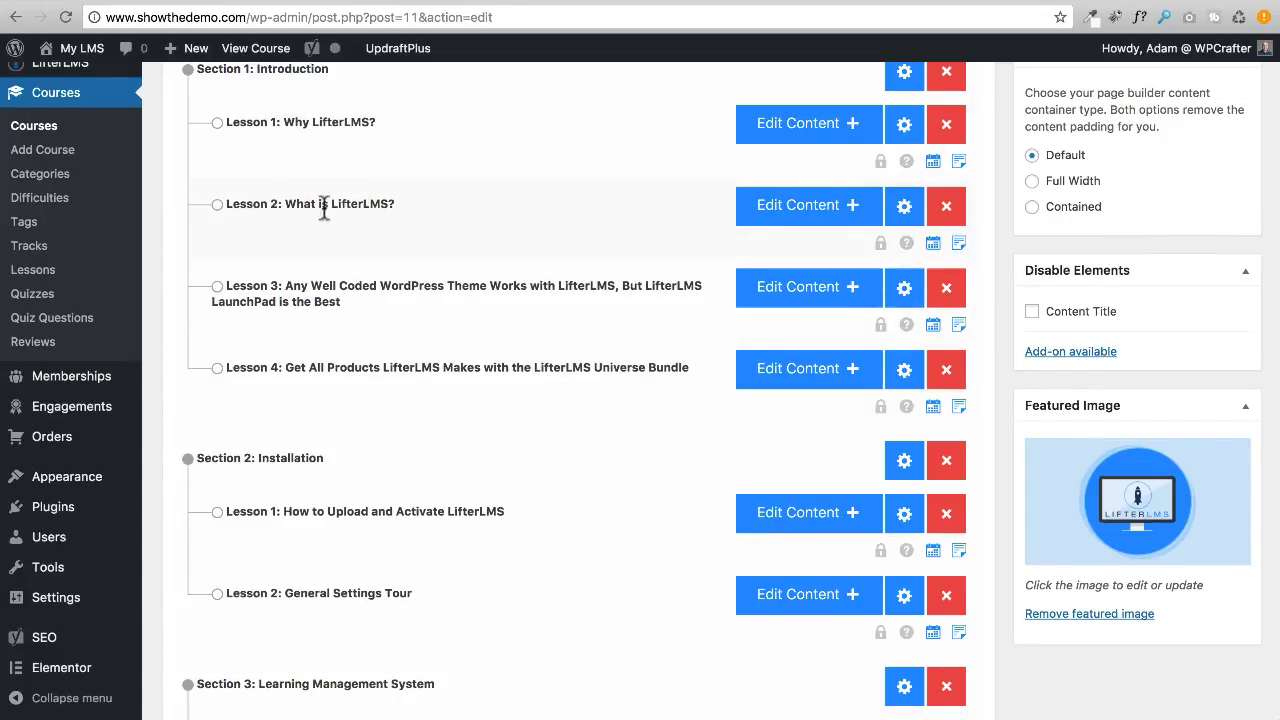
pyautogui.click(815, 217)
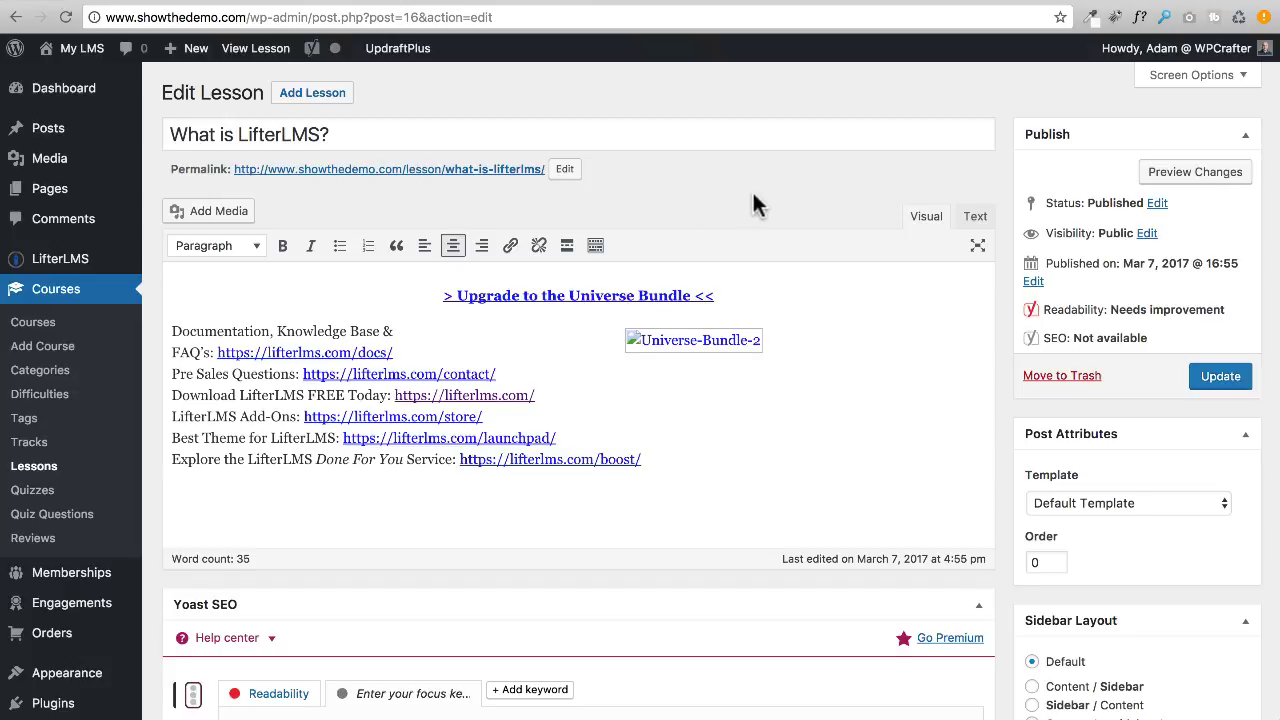
pyautogui.scroll(-1, 757, 200)
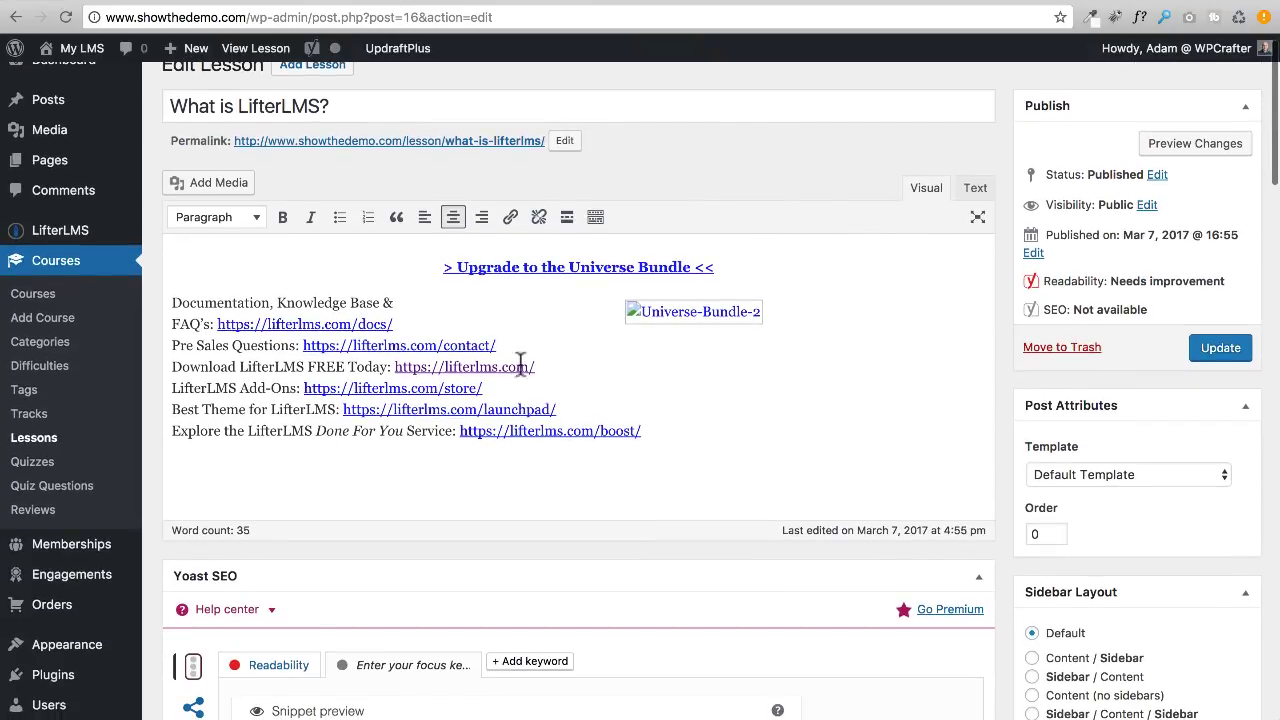
# Step: Compare the published "What is LifterLMS?" page's video and text with the lesson content, and return to the lesson editor
pyautogui.click(632, 5)
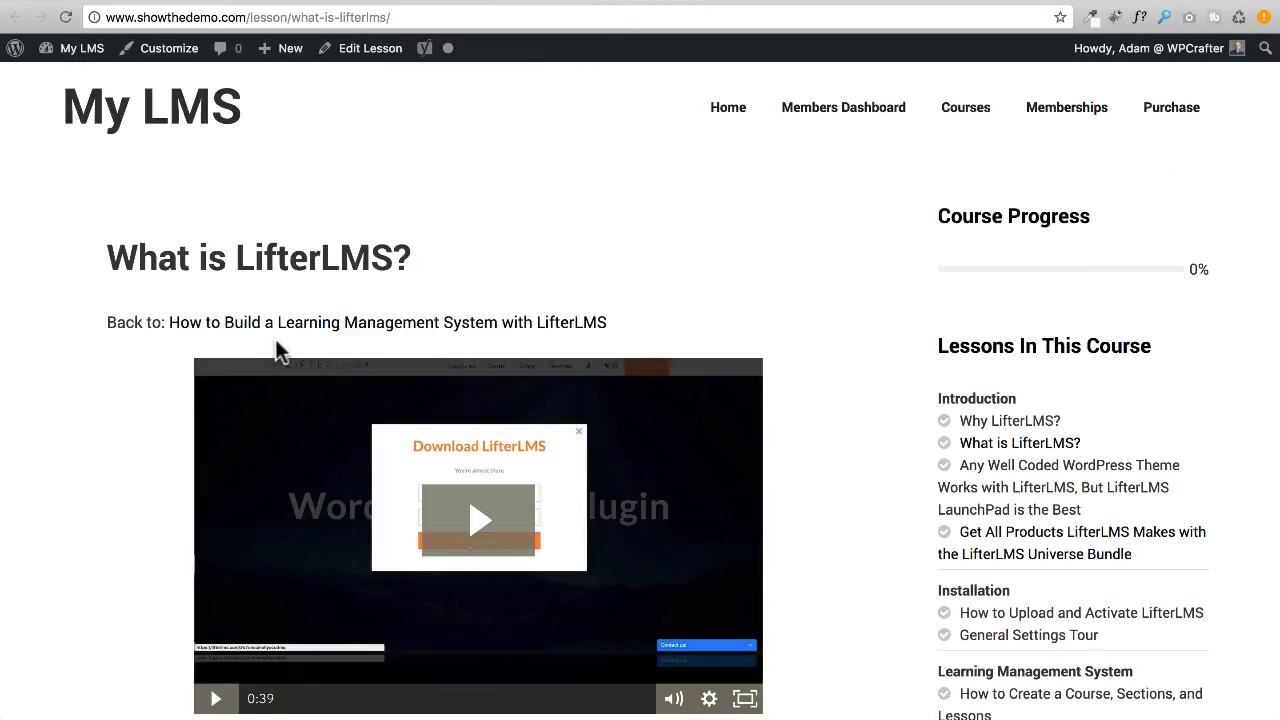
pyautogui.scroll(-10, 277, 349)
pyautogui.scroll(3, 257, 343)
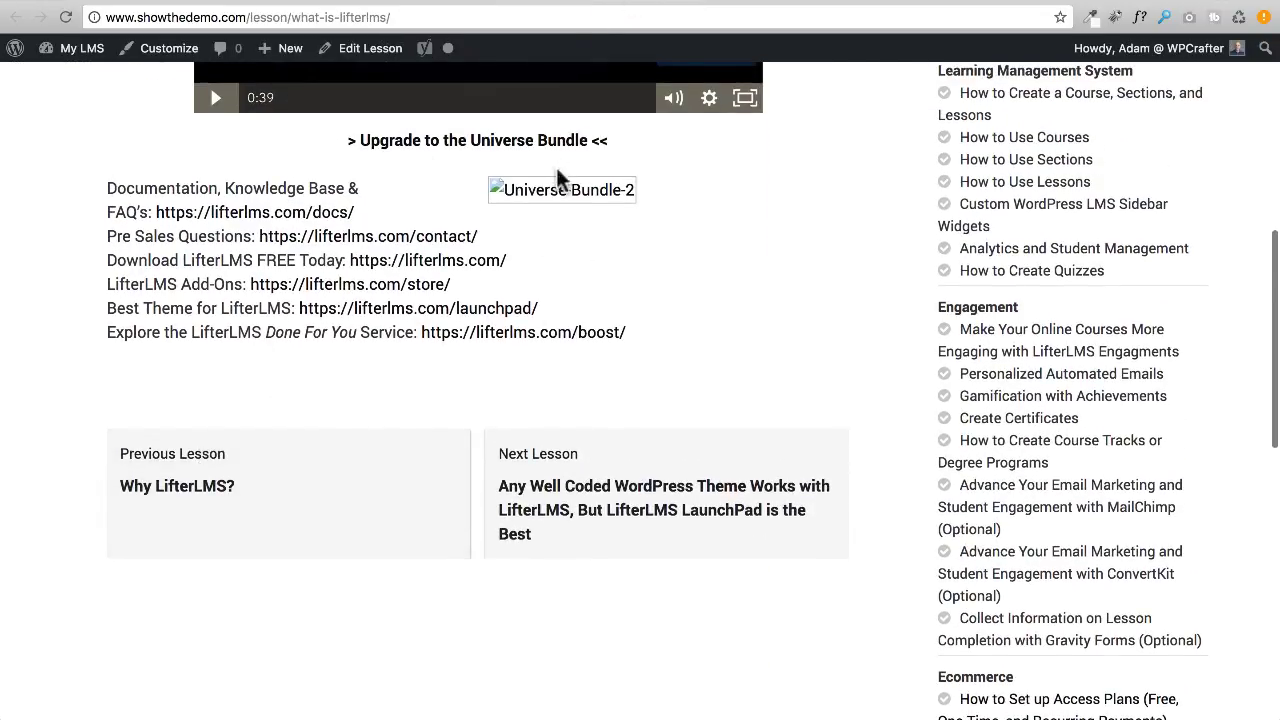
pyautogui.click(505, 5)
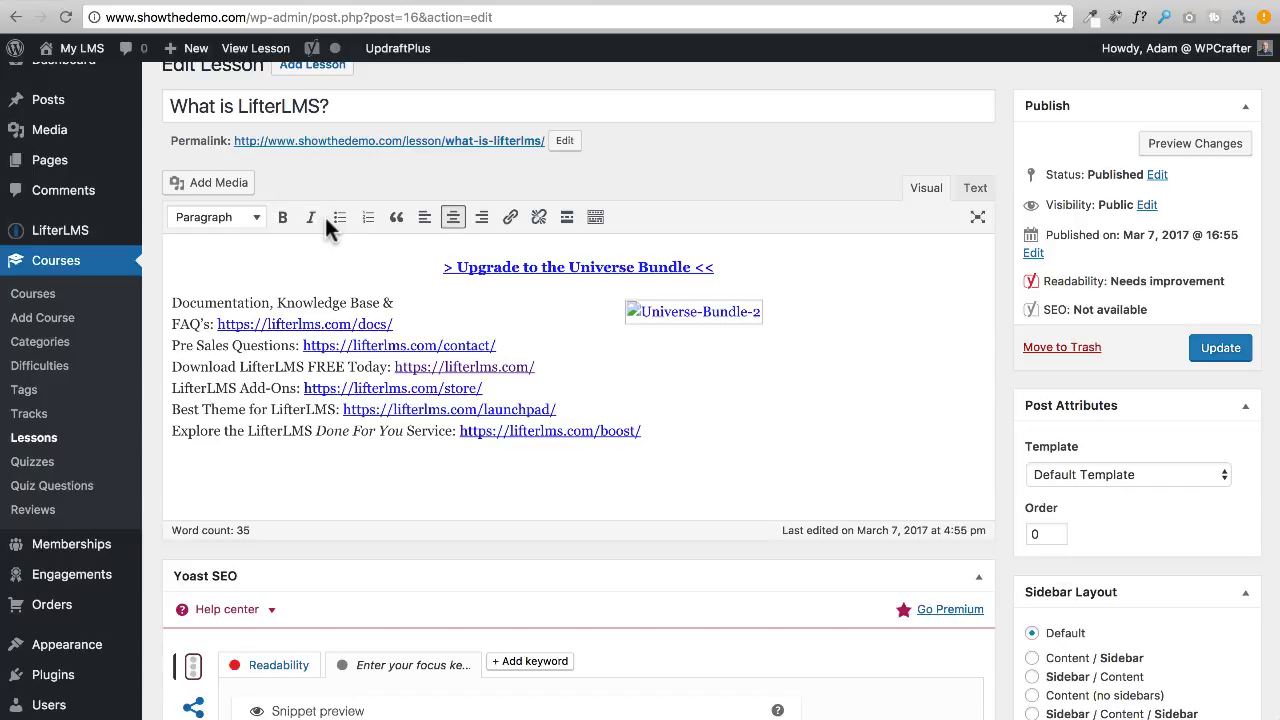
# Step: Show the content editor's extended formatting toolbar and move the Yoast SEO box below Lesson Settings, leaving it expanded
pyautogui.click(603, 216)
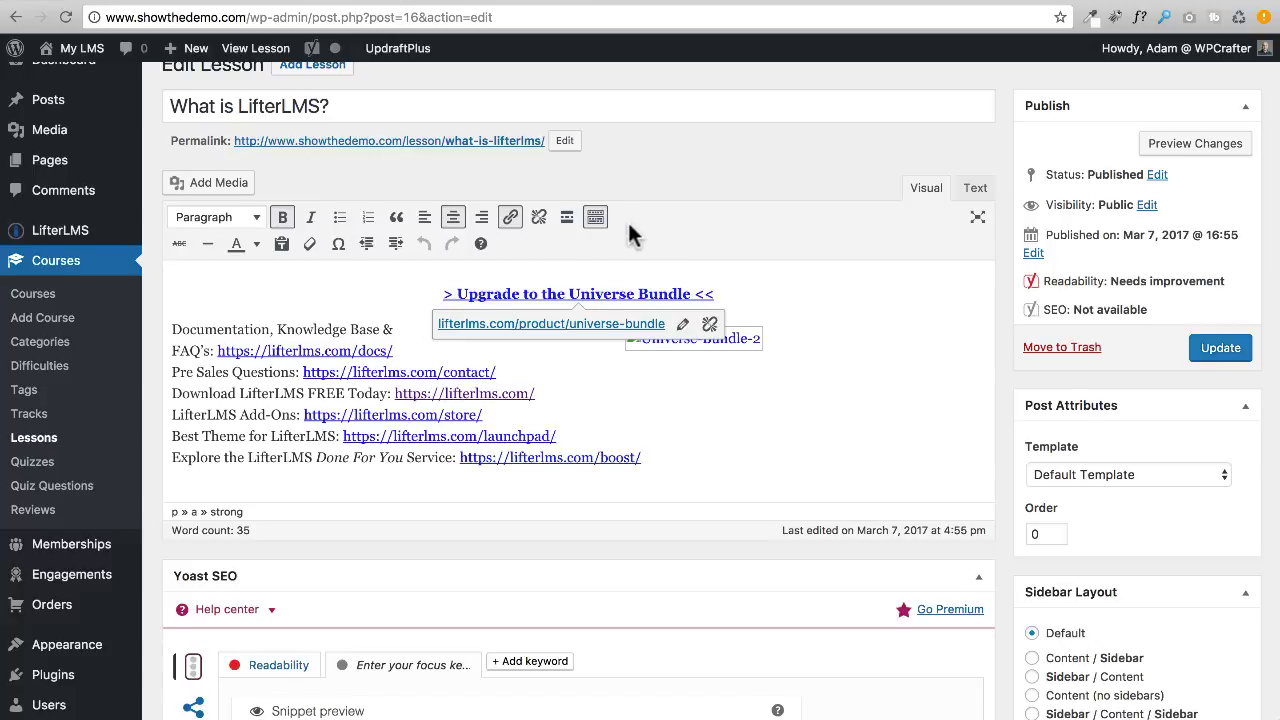
pyautogui.scroll(-9, 628, 228)
pyautogui.scroll(-1, 638, 224)
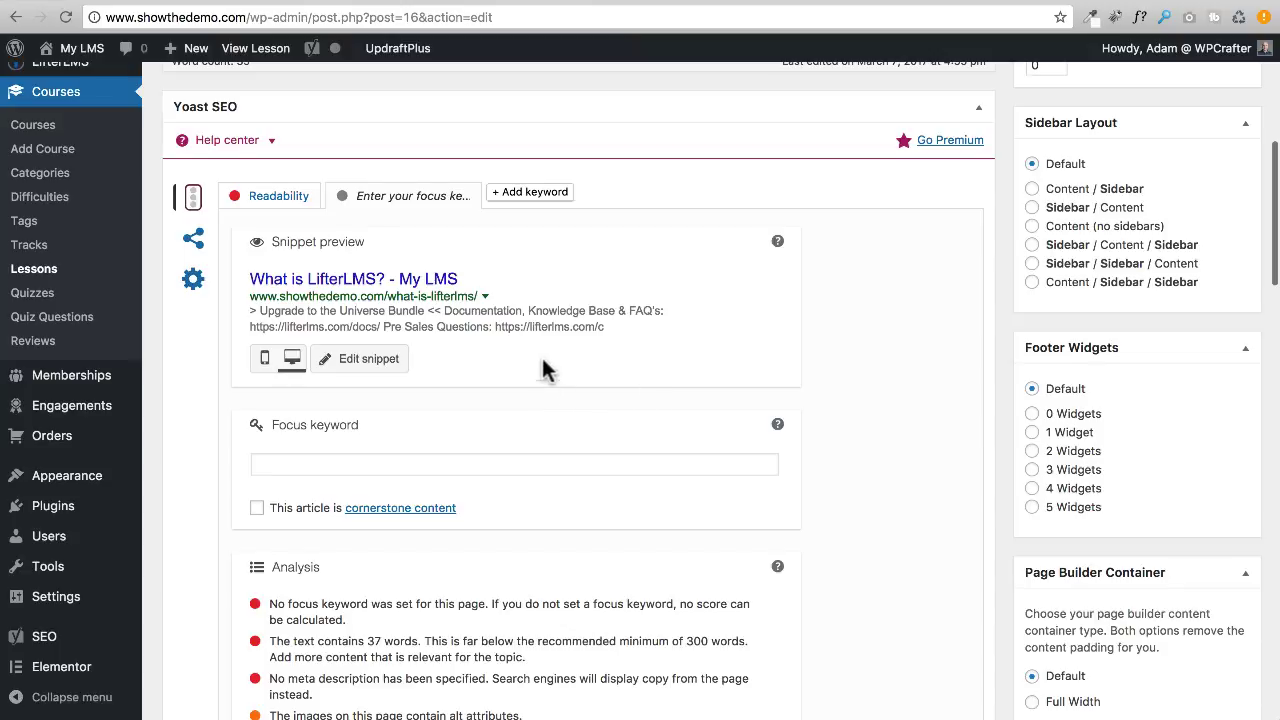
pyautogui.click(979, 108)
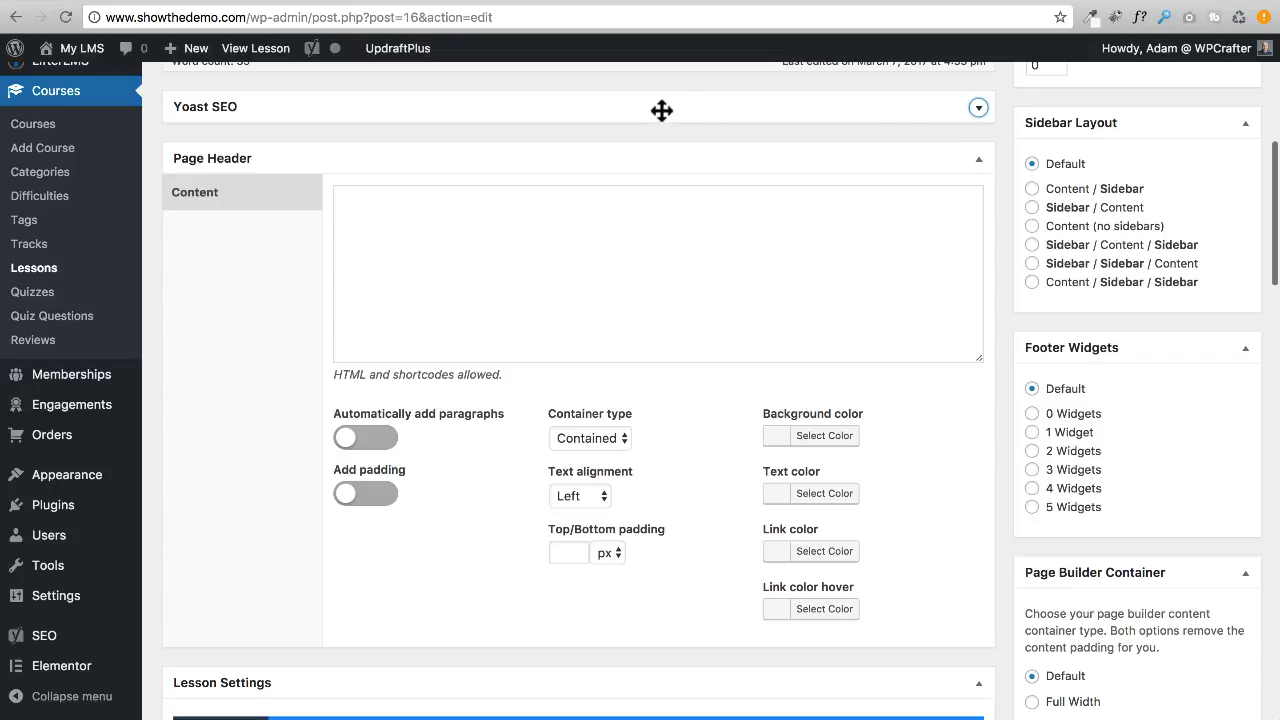
pyautogui.moveTo(660, 109); pyautogui.dragTo(638, 684)
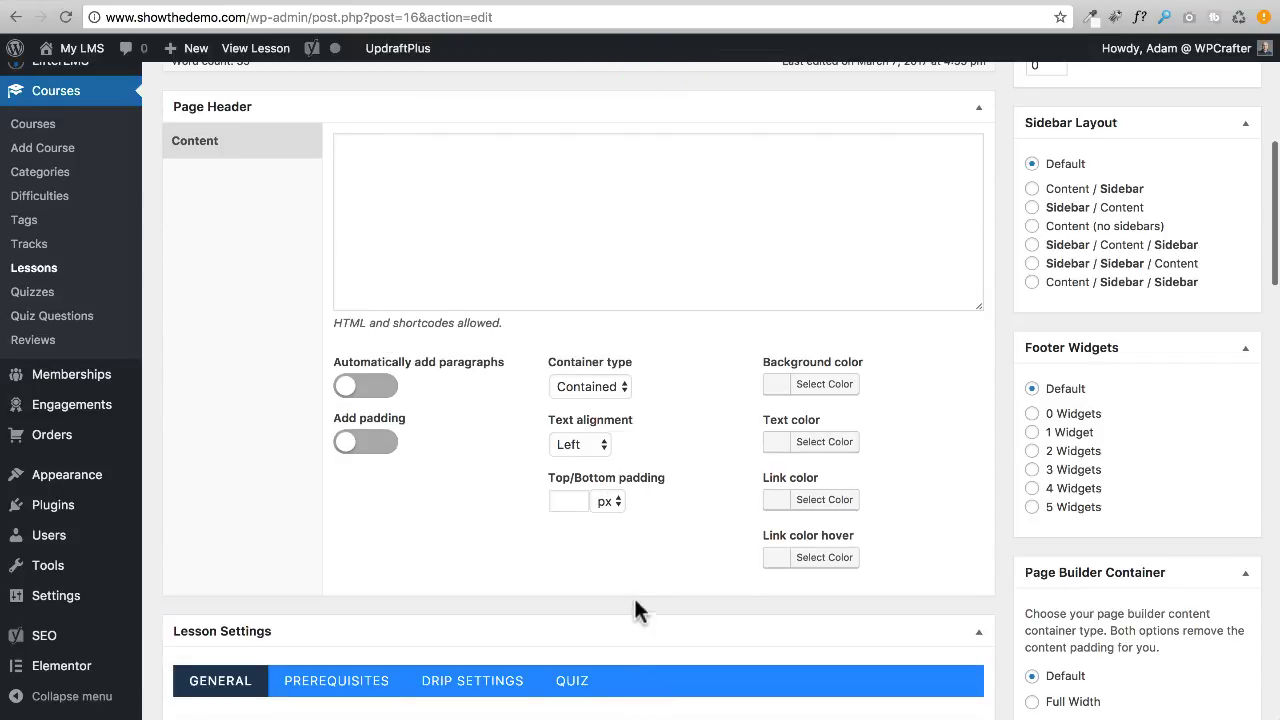
pyautogui.scroll(-6, 630, 548)
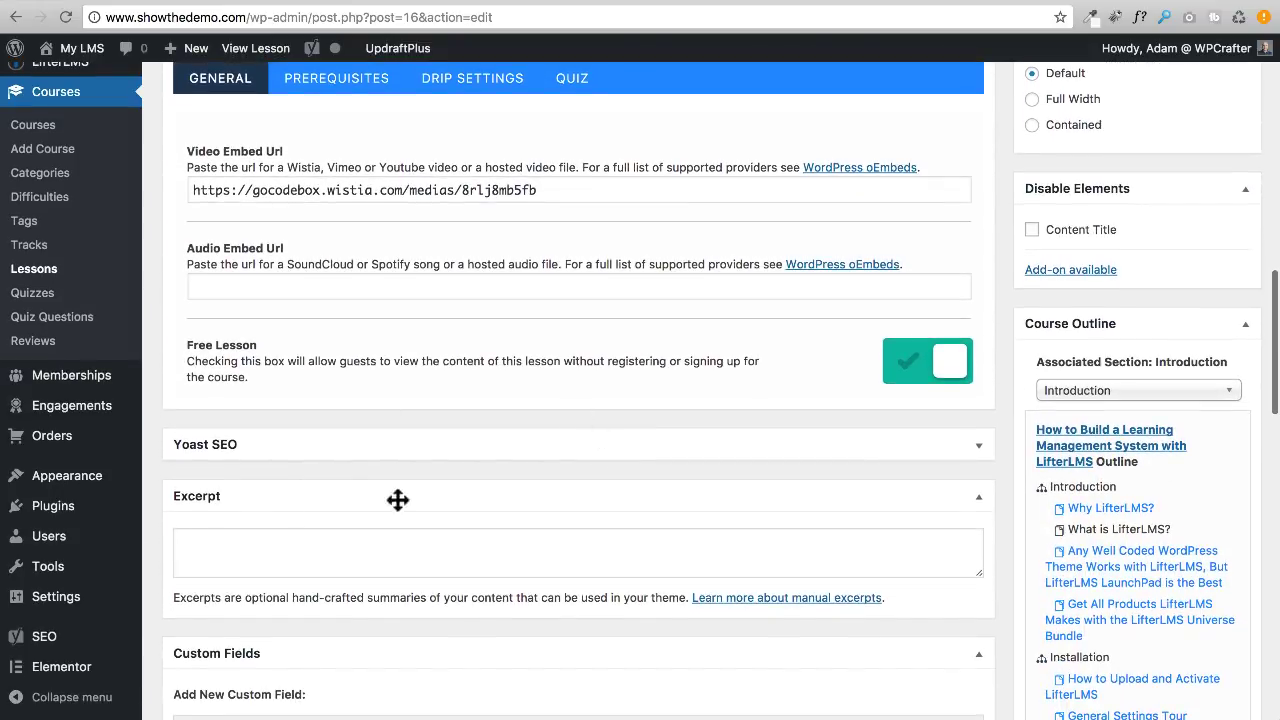
pyautogui.click(982, 445)
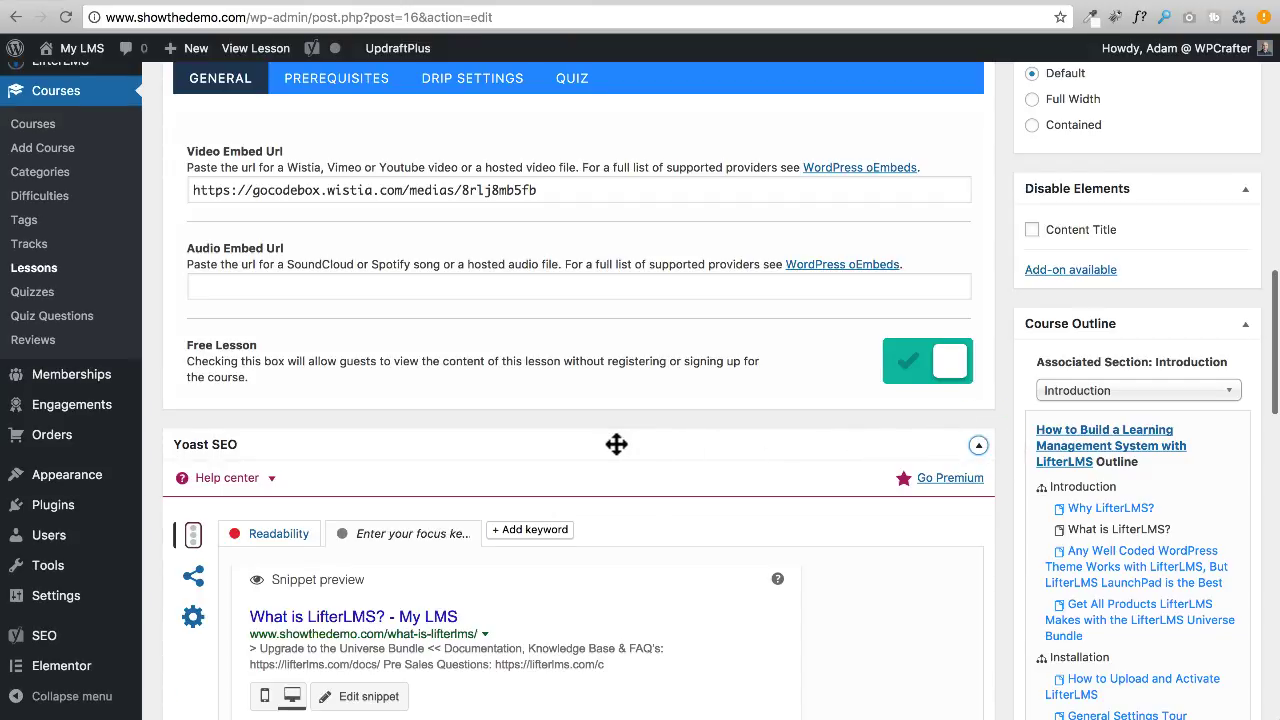
# Step: Review the lesson's content and Page Header settings, comparing them with the published lesson that has a full-width video header
pyautogui.scroll(-5, 614, 363)
pyautogui.scroll(12, 615, 450)
pyautogui.scroll(6, 615, 450)
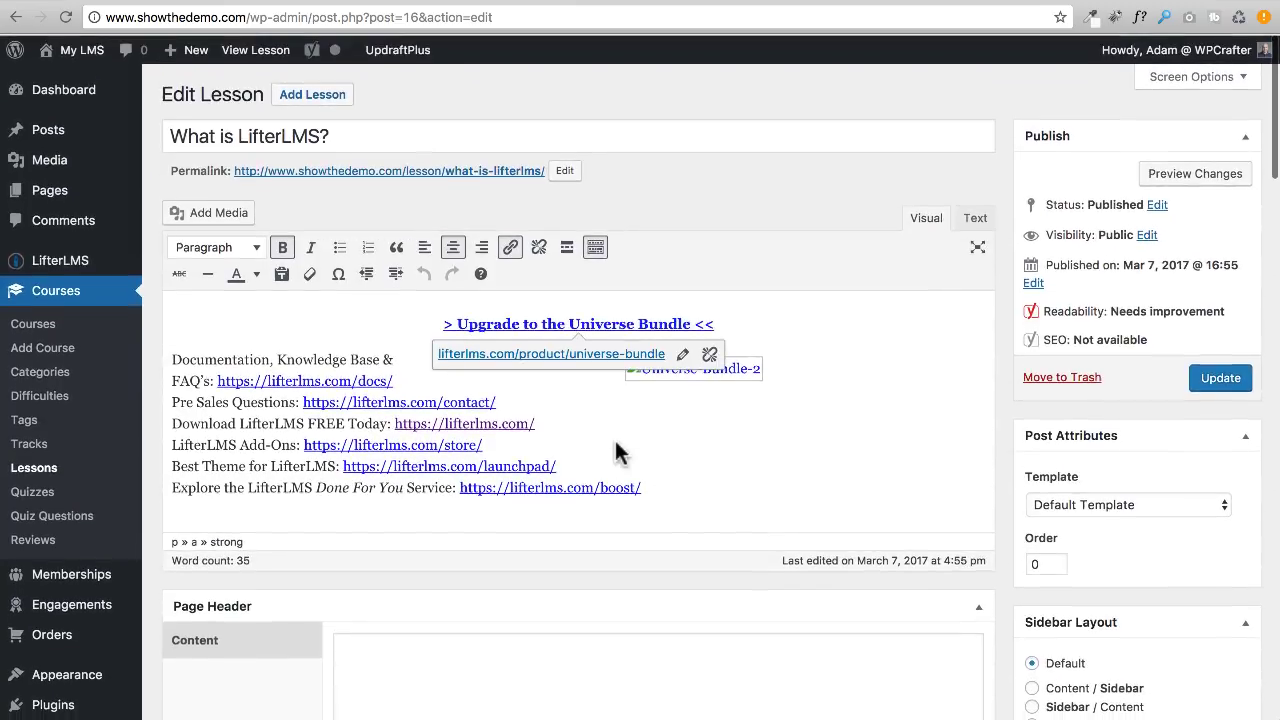
pyautogui.scroll(-1, 727, 545)
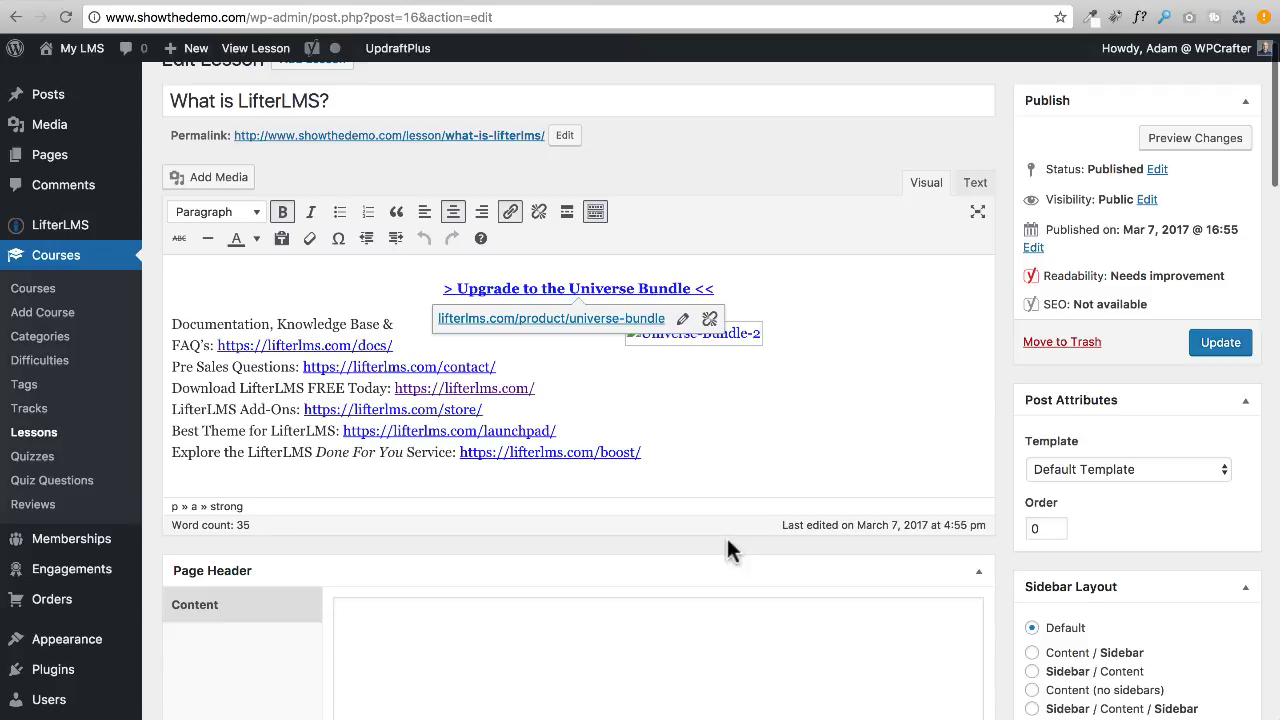
pyautogui.scroll(-5, 727, 541)
pyautogui.scroll(-1, 689, 476)
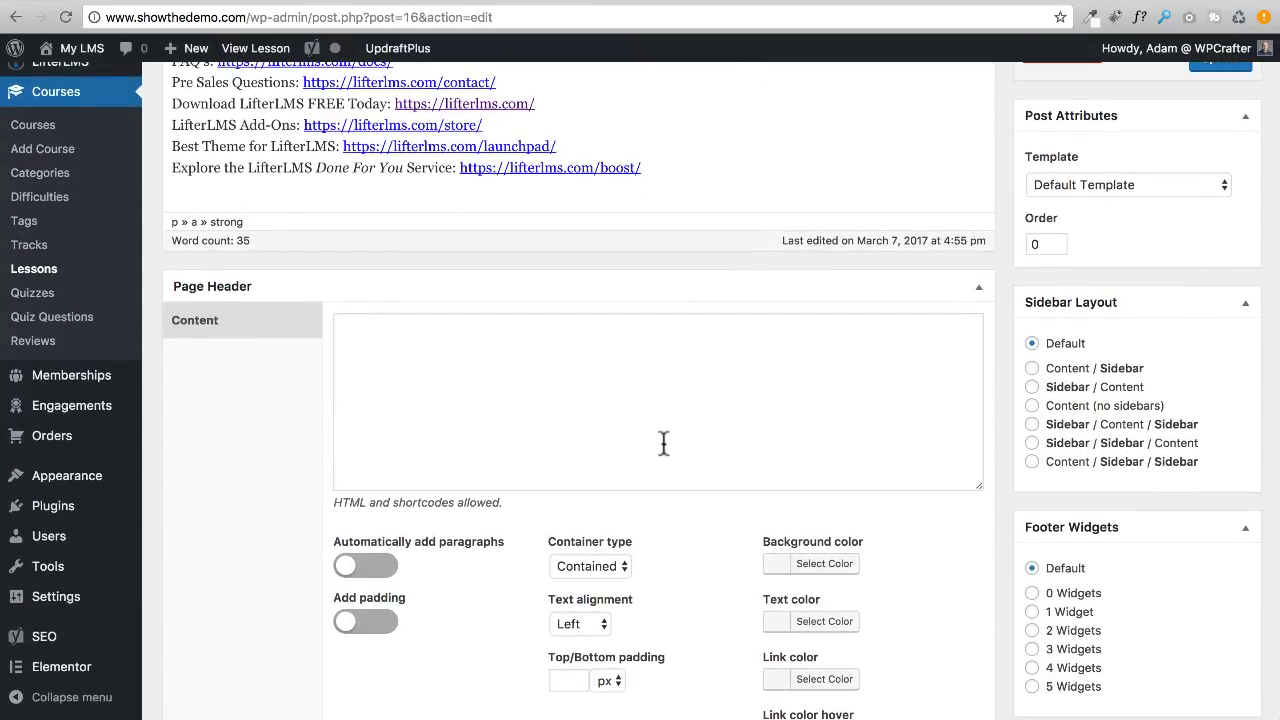
pyautogui.scroll(-3, 663, 443)
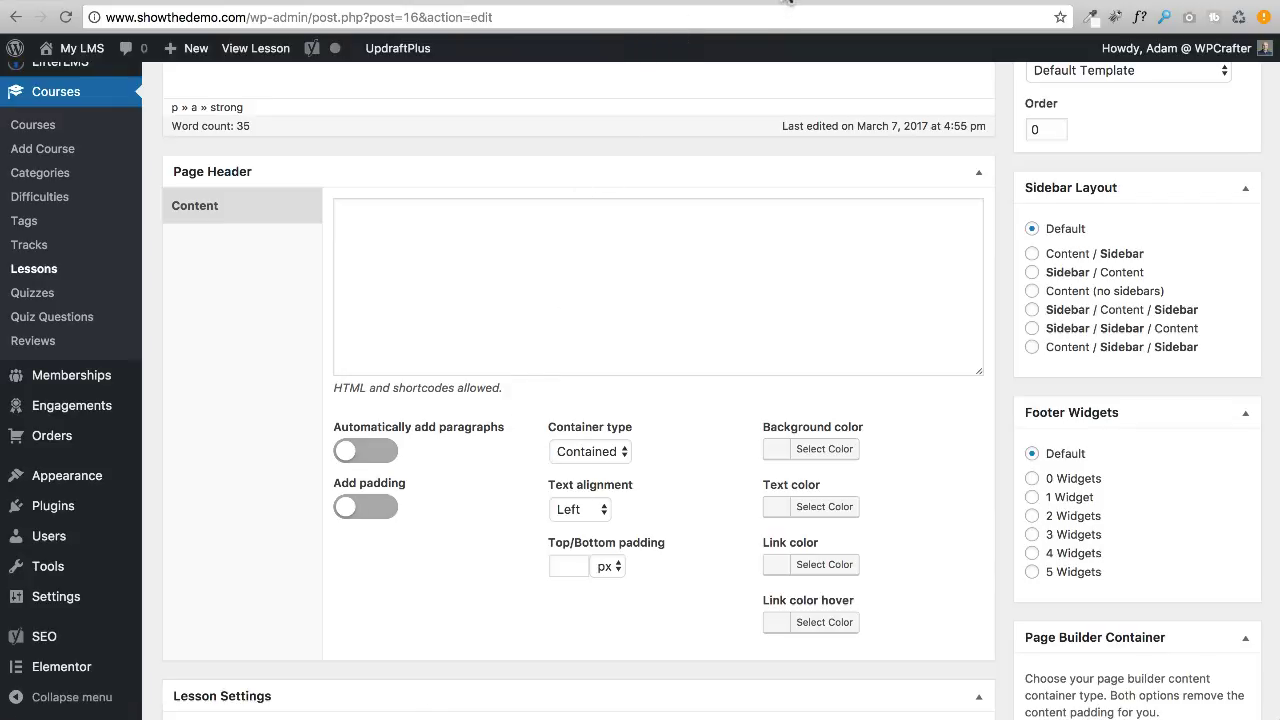
pyautogui.click(700, 12)
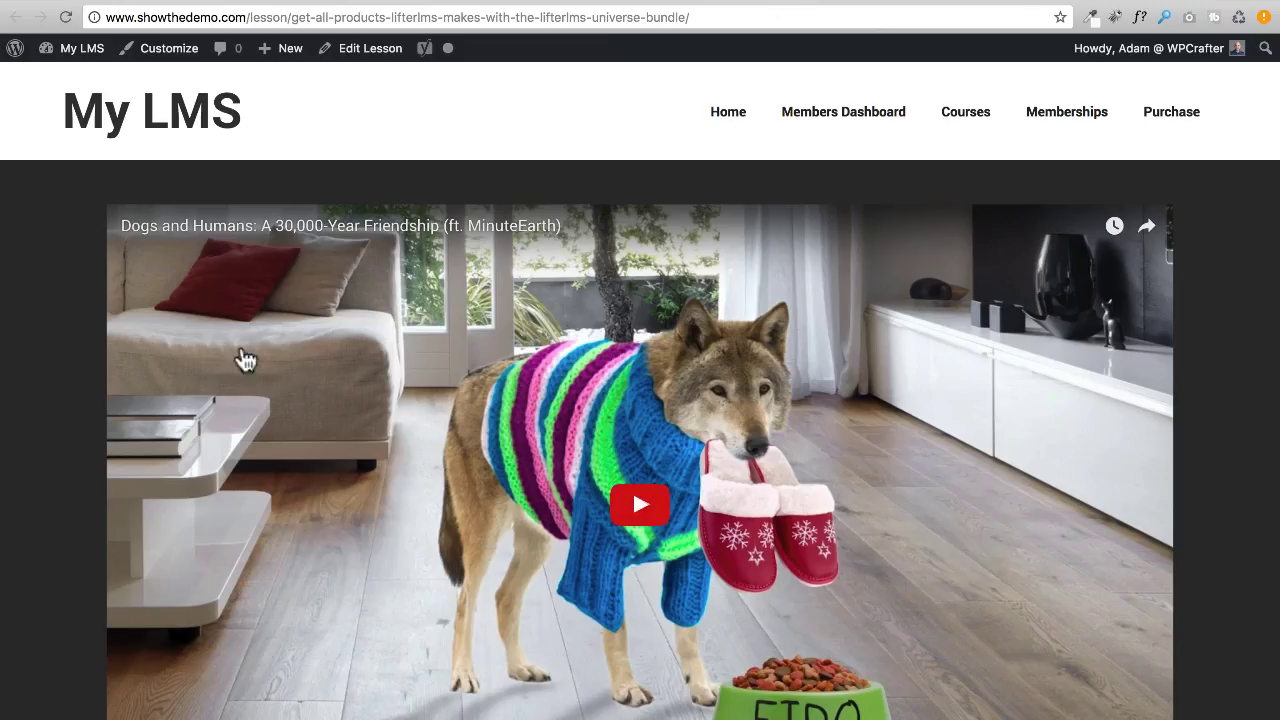
pyautogui.click(514, 5)
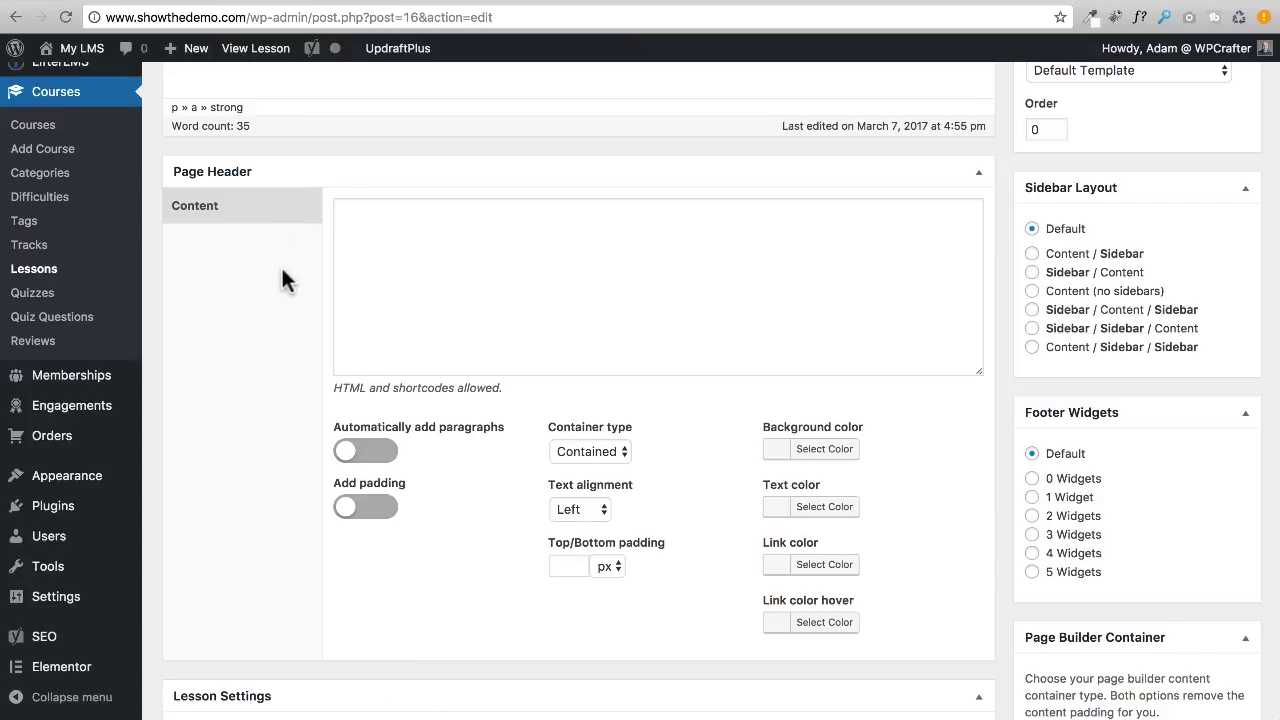
# Step: Examine the Video Embed Url in Lesson Settings and compare the published "What is LifterLMS?" video with the full-width video header lesson
pyautogui.scroll(-5, 282, 265)
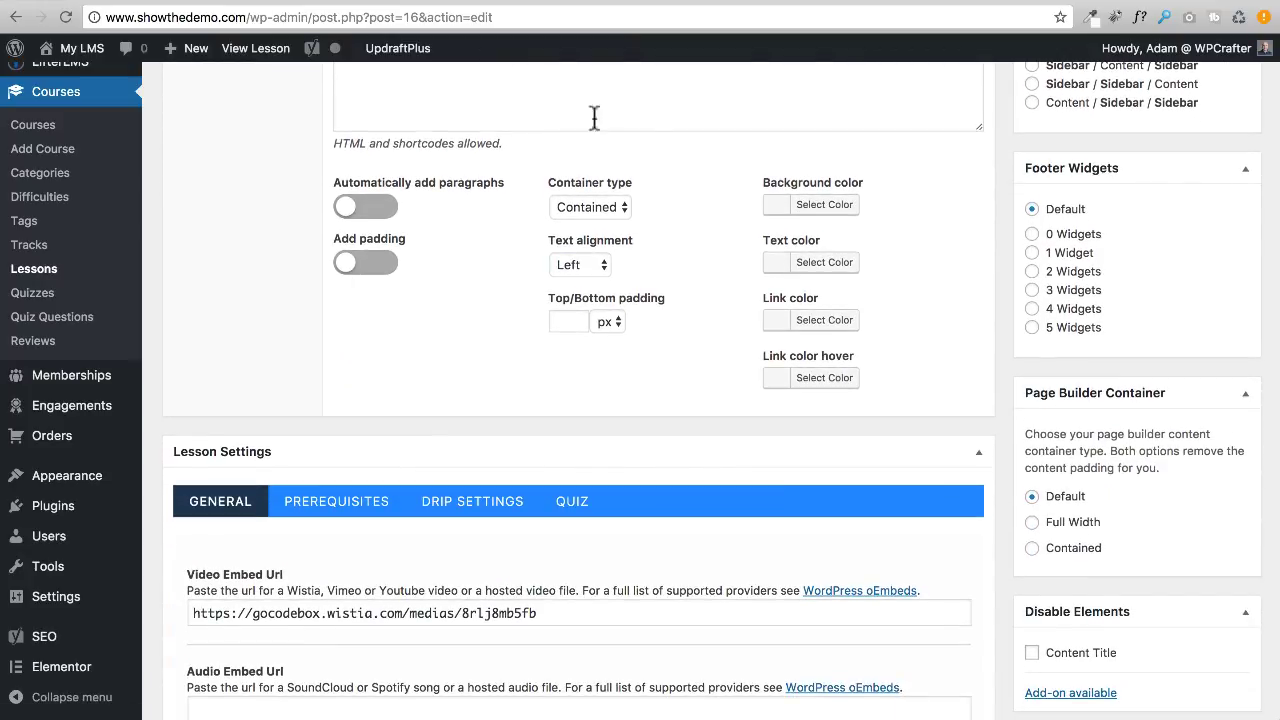
pyautogui.scroll(-7, 530, 249)
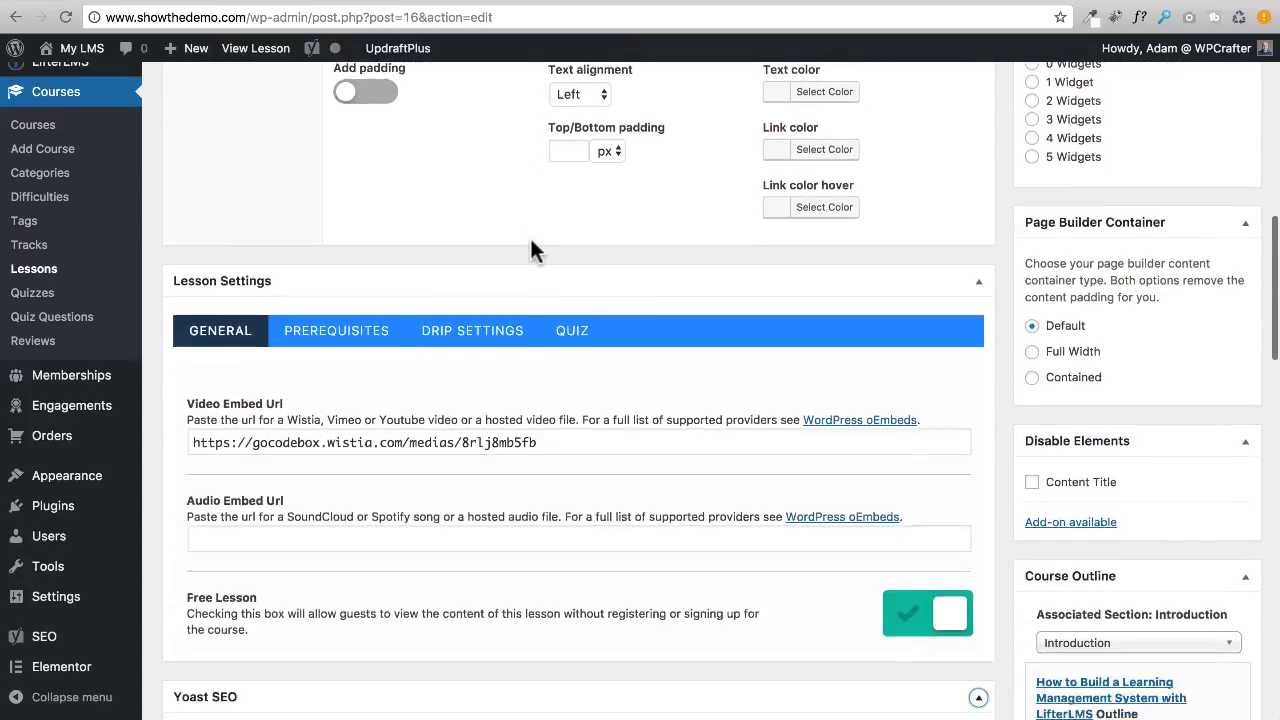
pyautogui.scroll(-1, 540, 249)
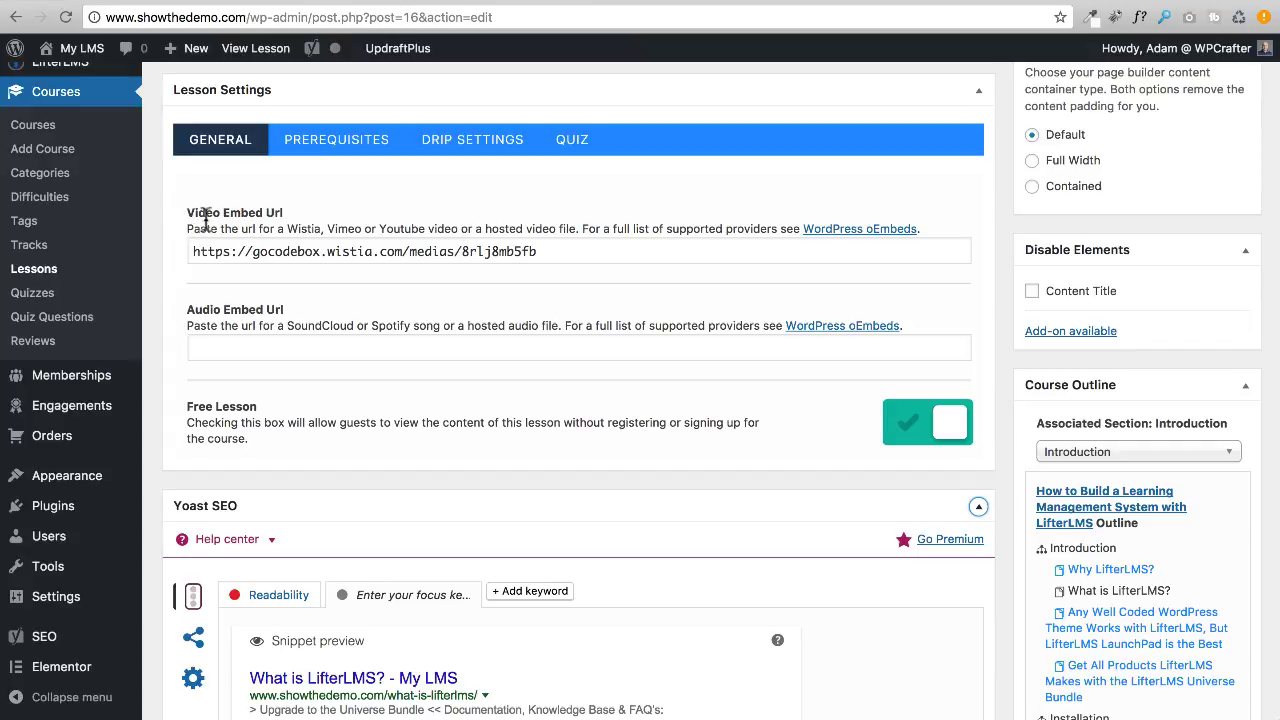
pyautogui.tripleClick(574, 251)
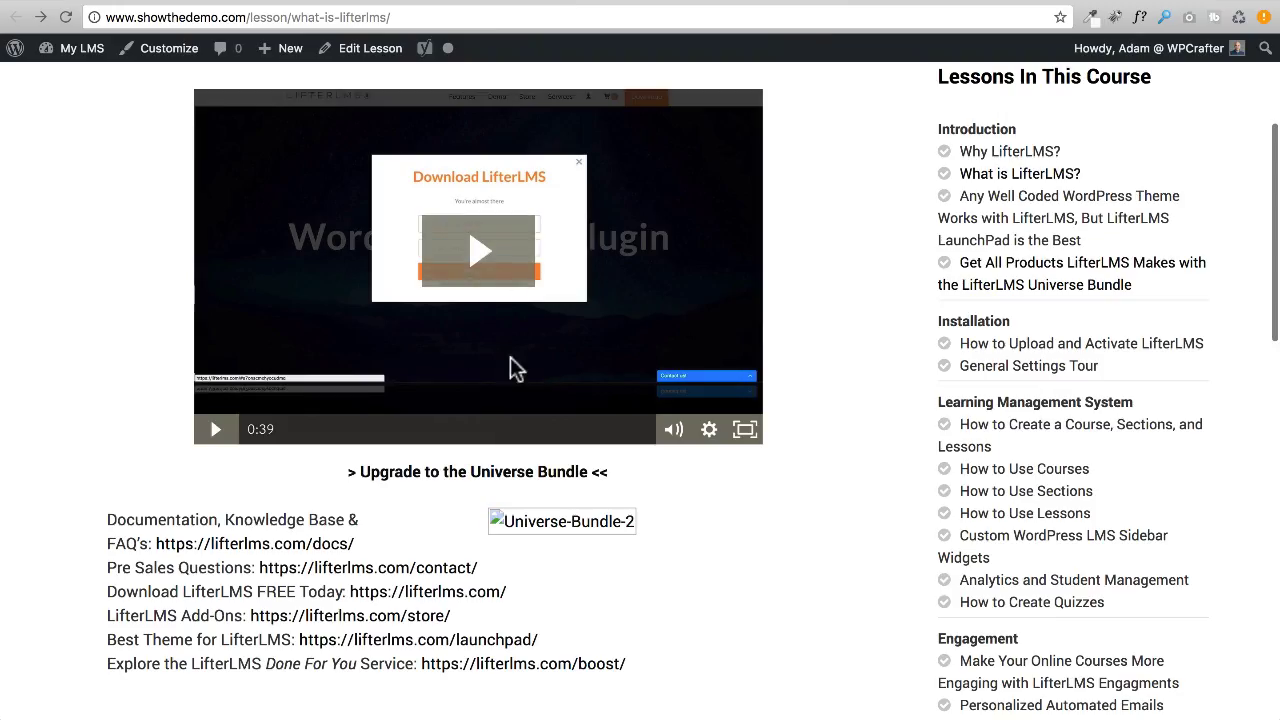
pyautogui.scroll(3, 510, 357)
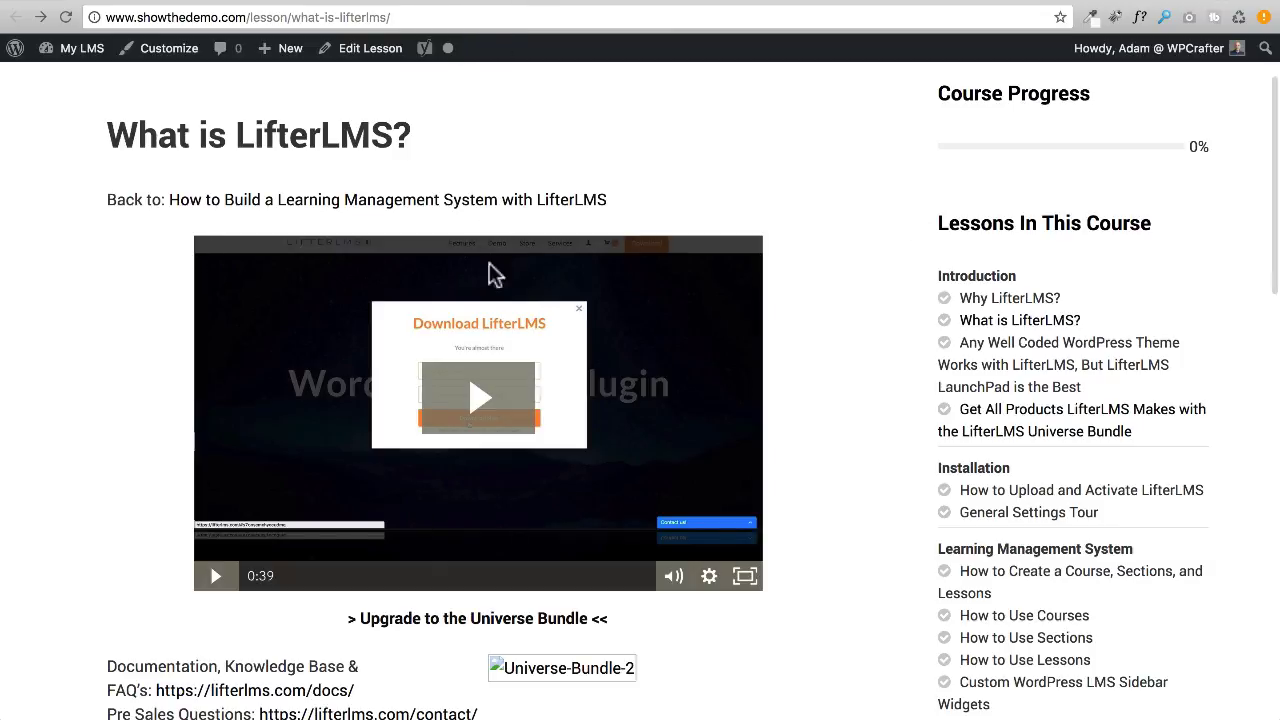
pyautogui.click(520, 5)
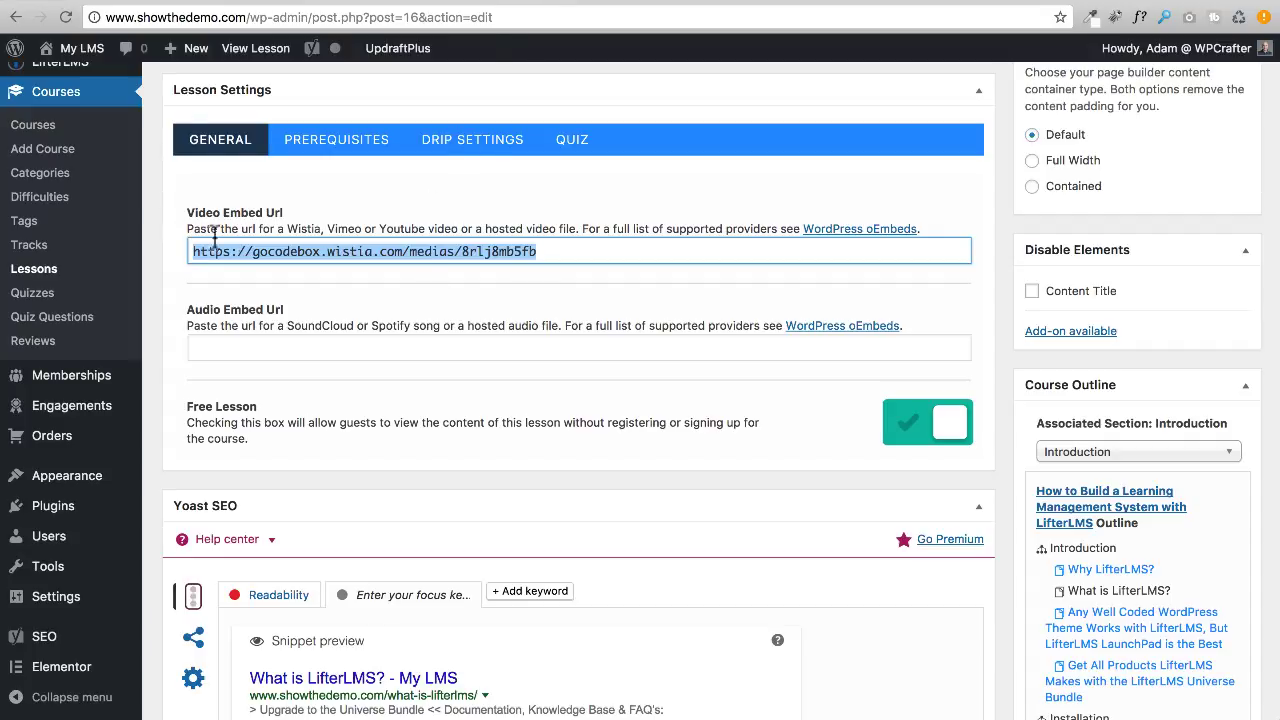
pyautogui.click(757, 4)
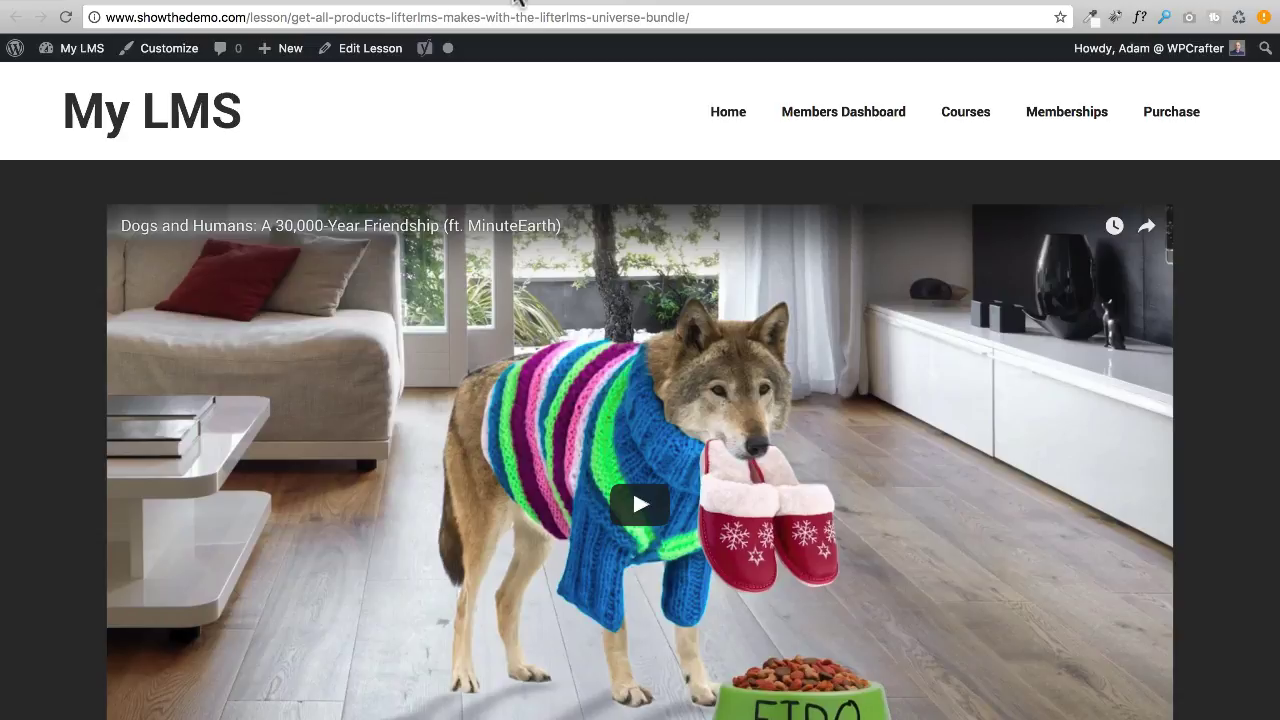
pyautogui.click(514, 5)
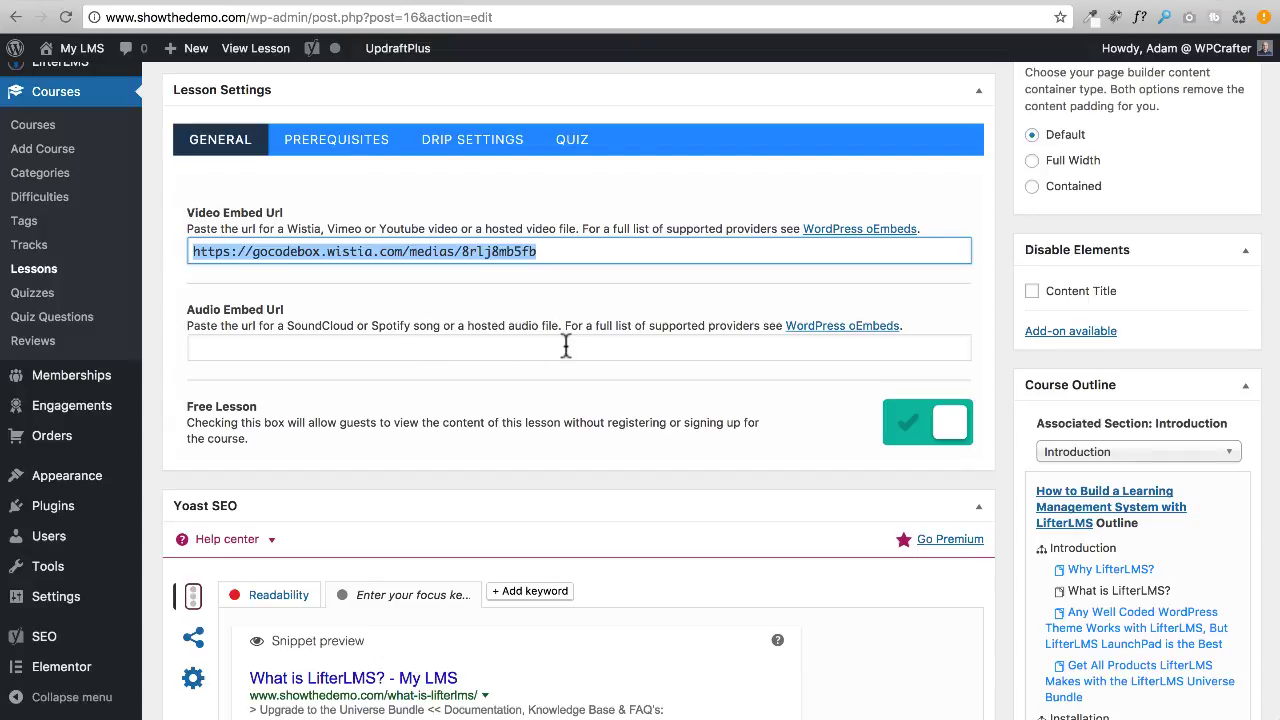
pyautogui.click(622, 4)
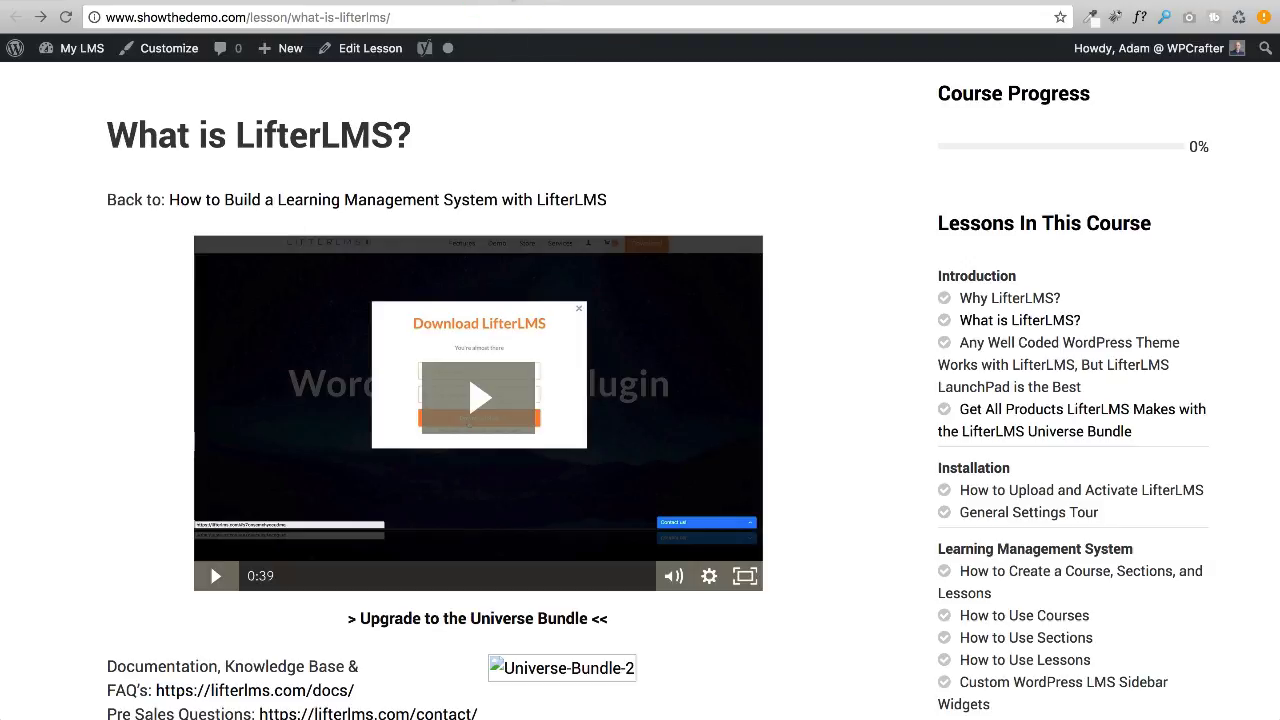
pyautogui.click(504, 4)
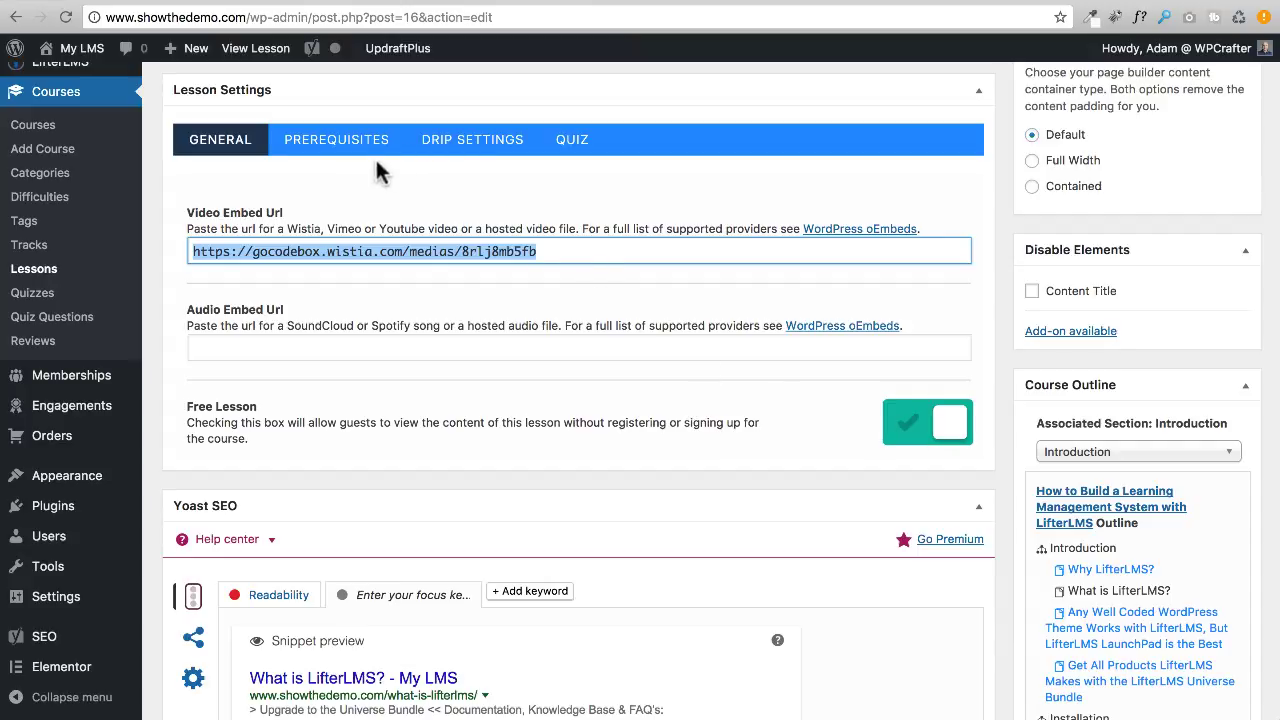
# Step: Enable the lesson's prerequisite option to inspect the prerequisite lesson choice, and disable it again
pyautogui.click(334, 146)
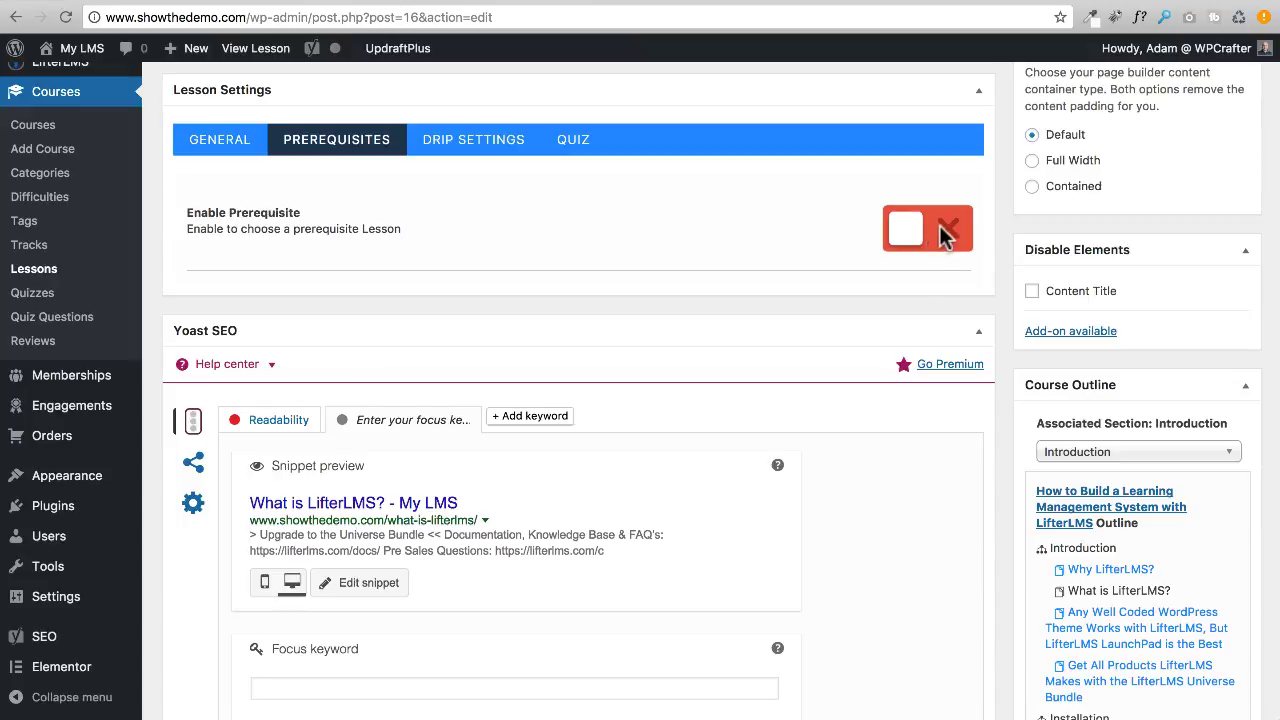
pyautogui.click(900, 236)
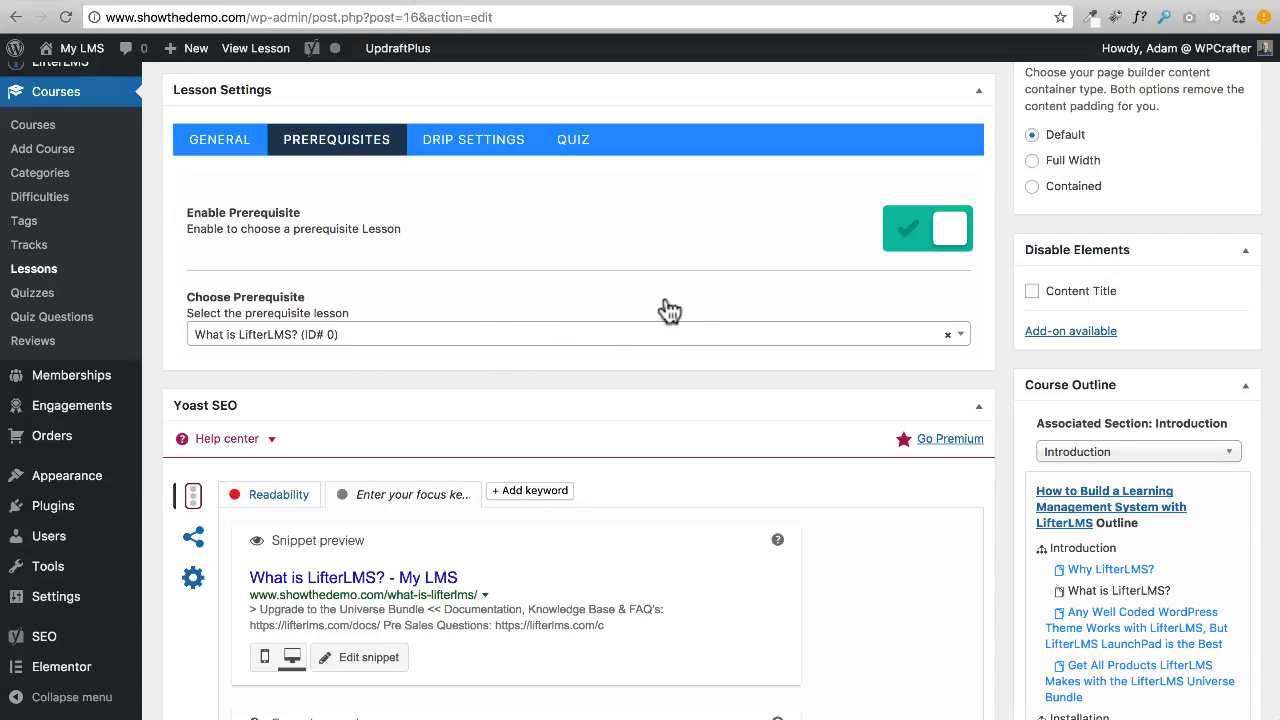
pyautogui.click(911, 228)
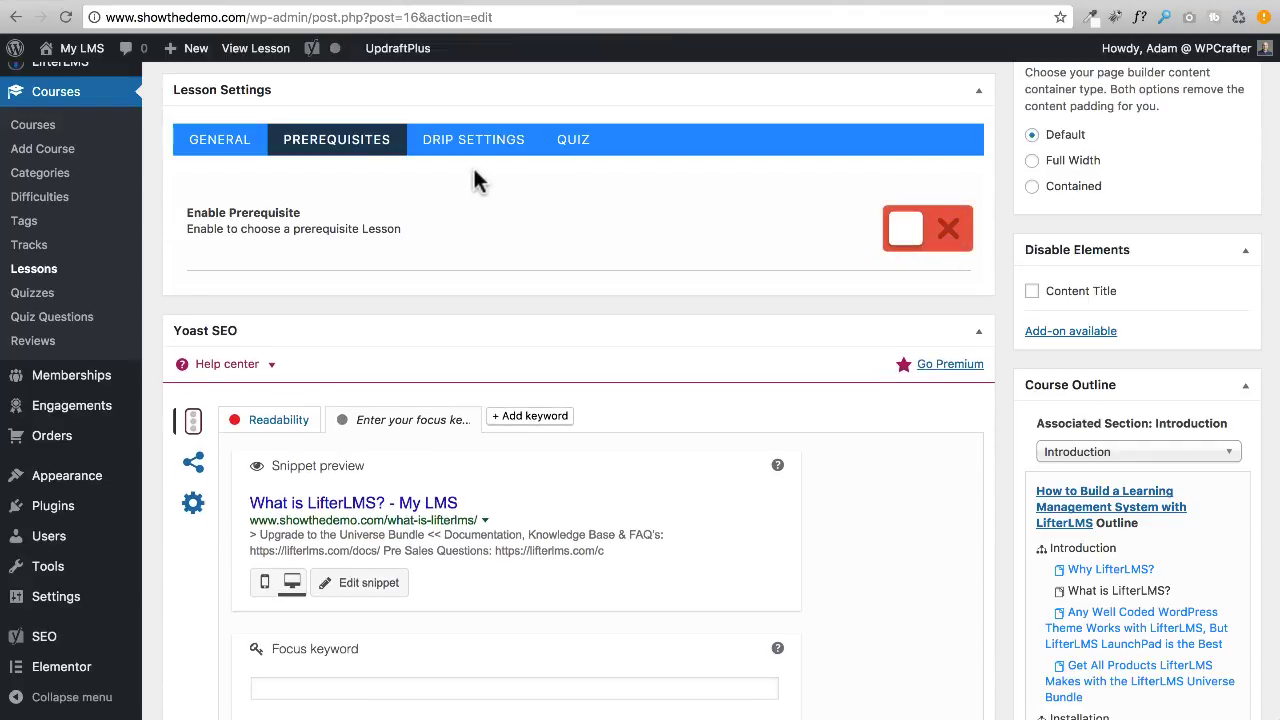
# Step: Review the lesson's drip methods and set the number of days after course enrollment to 7
pyautogui.click(457, 146)
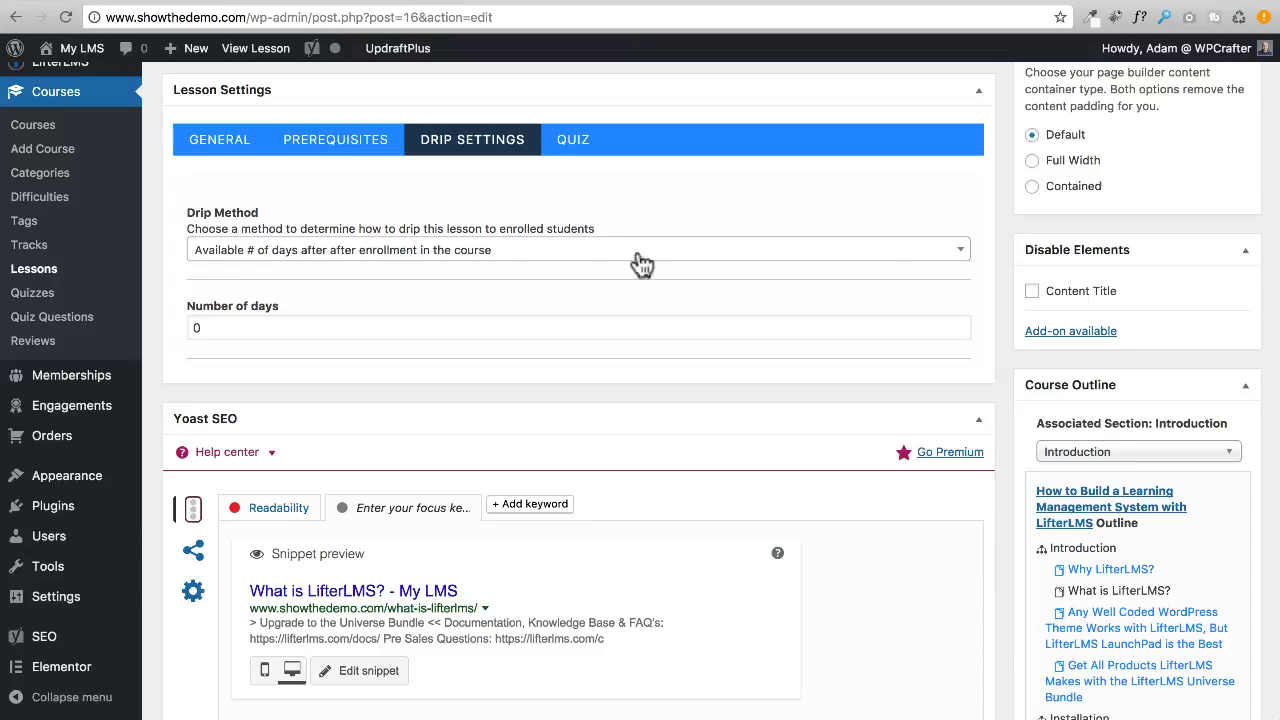
pyautogui.click(962, 253)
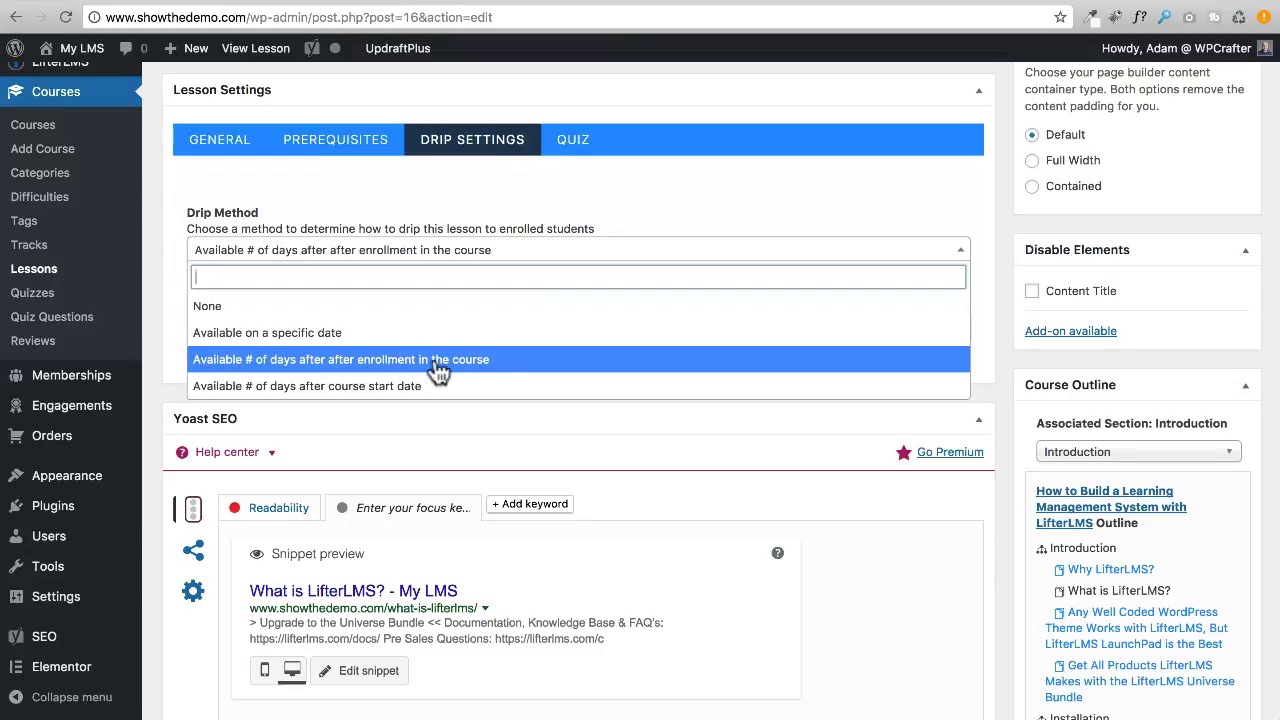
pyautogui.click(172, 320)
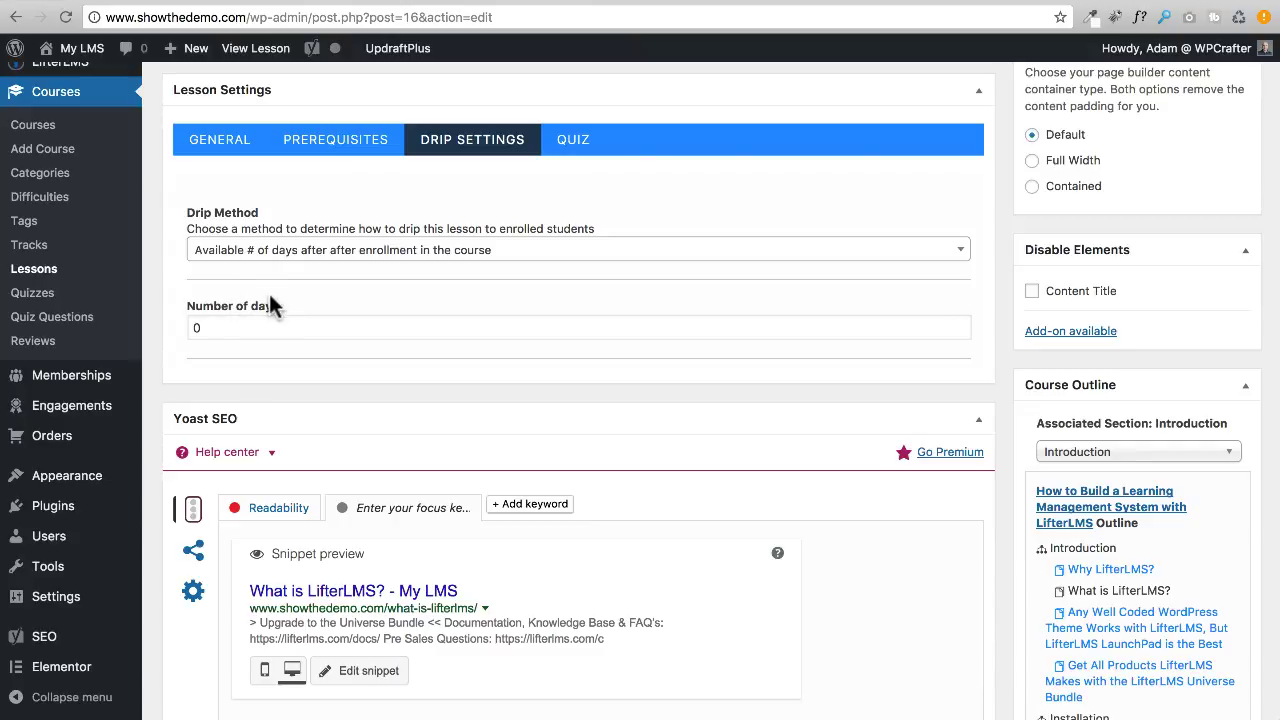
pyautogui.doubleClick(202, 332)
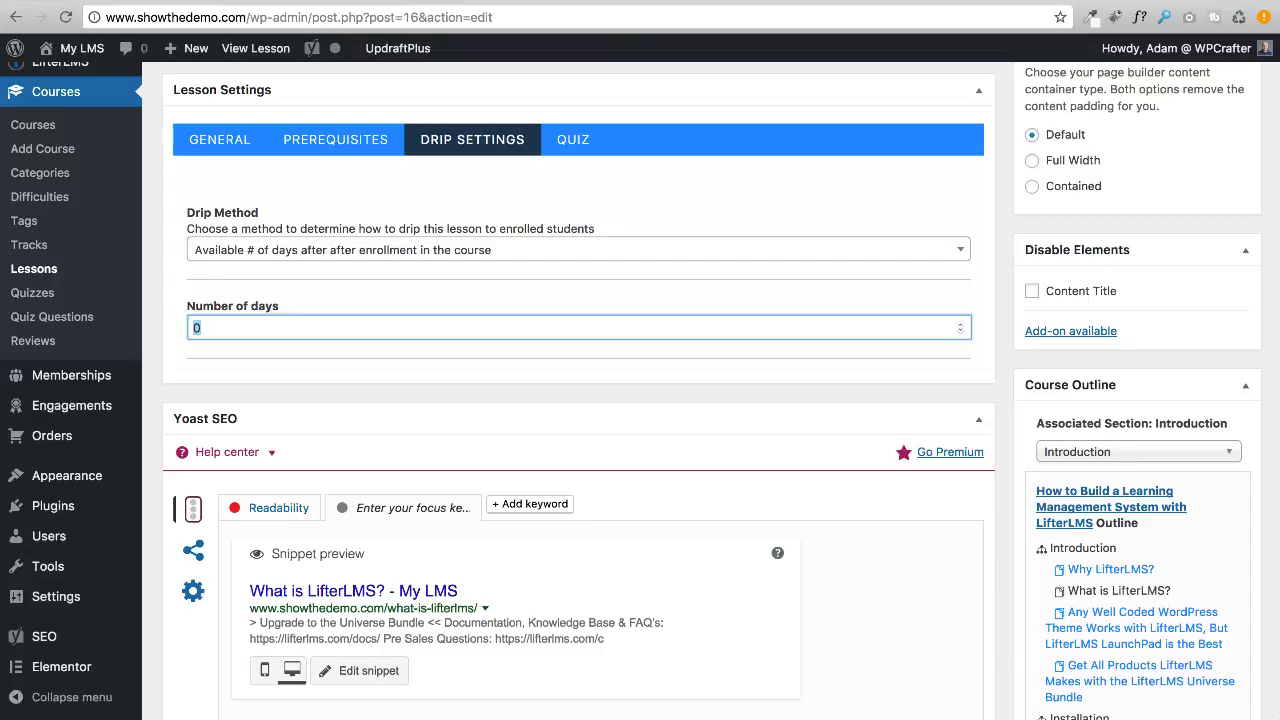
pyautogui.write('7')
pyautogui.click(329, 279)
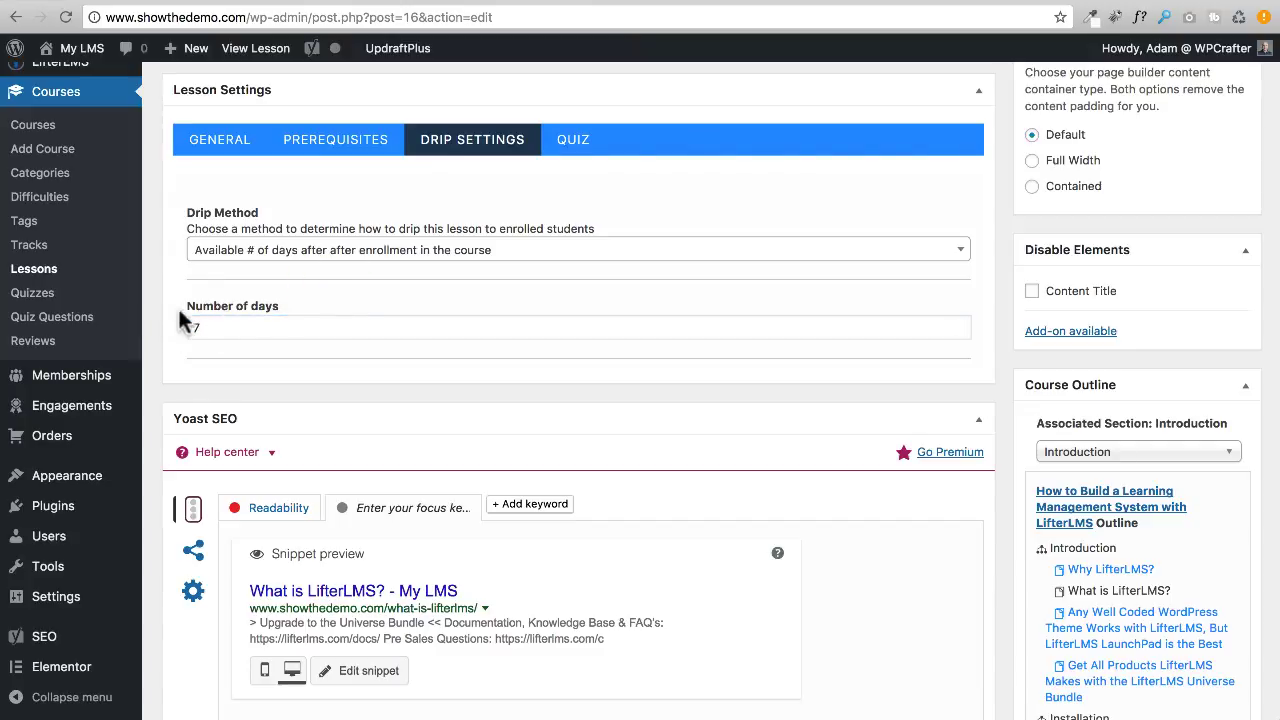
# Step: Set the lesson's drip method to None
pyautogui.click(366, 258)
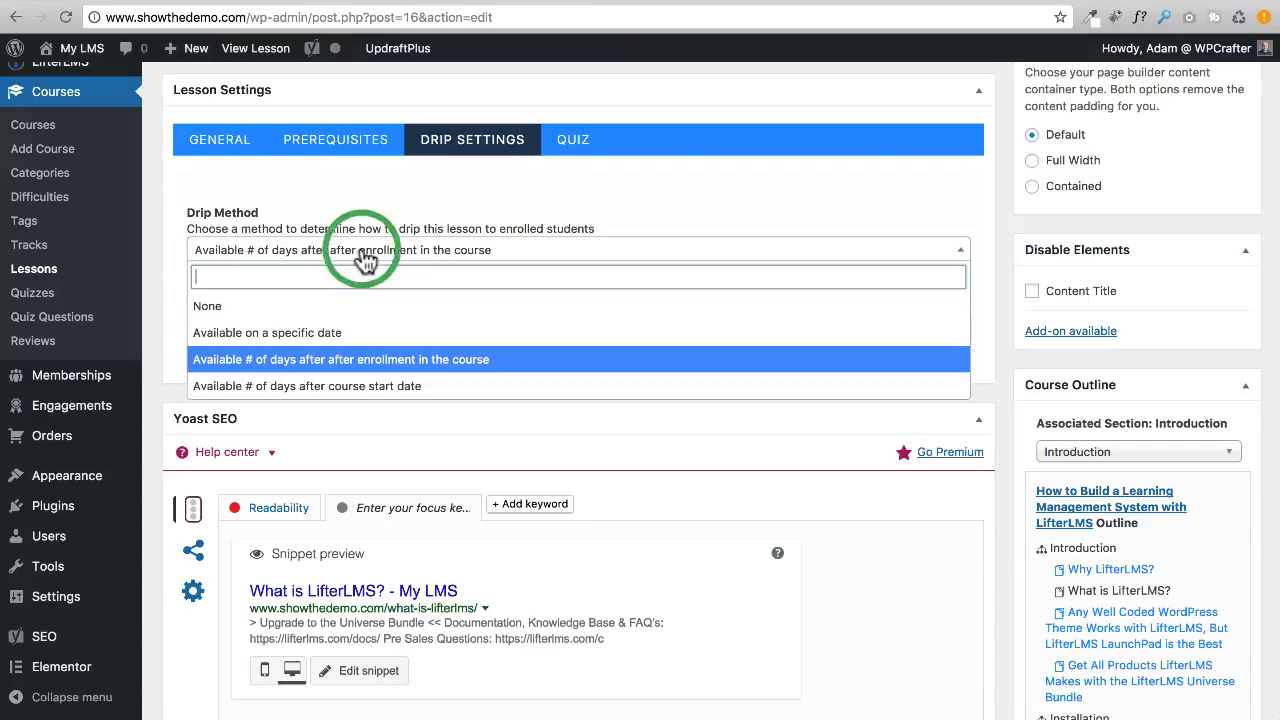
pyautogui.click(222, 306)
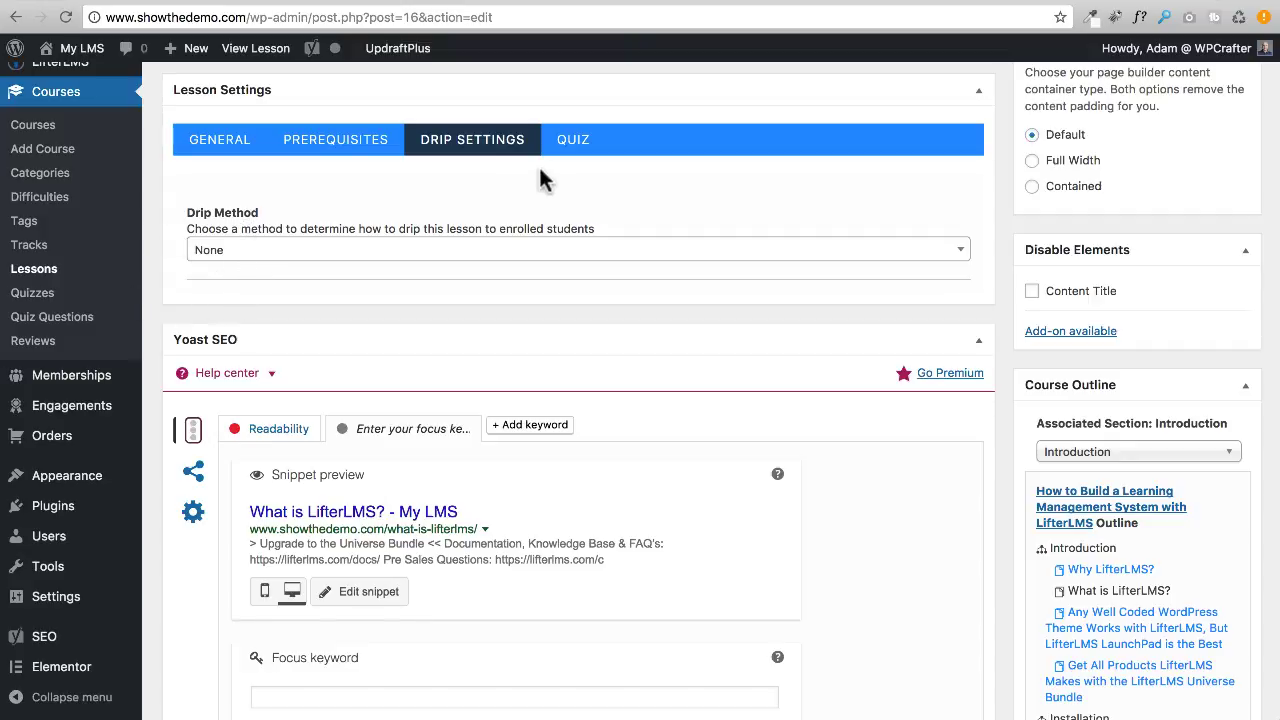
# Step: Check the lesson's quiz settings and turn off the Free Lesson option in the general settings
pyautogui.click(576, 148)
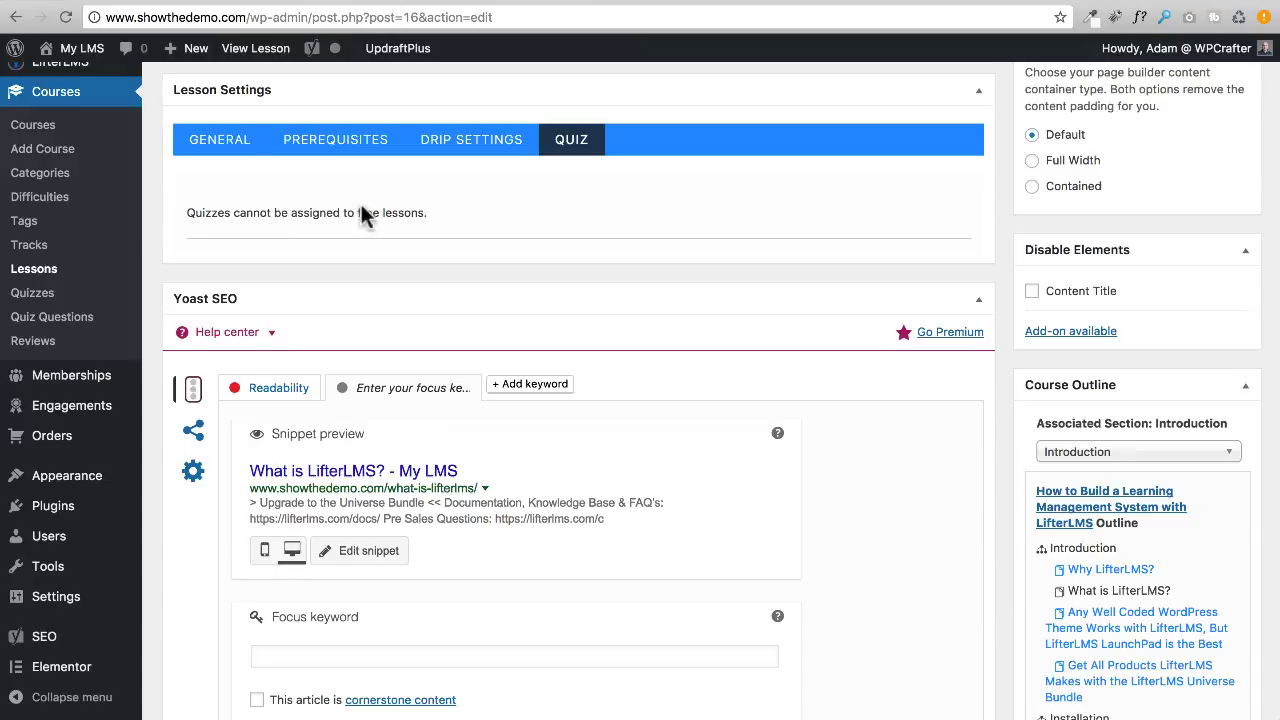
pyautogui.click(222, 145)
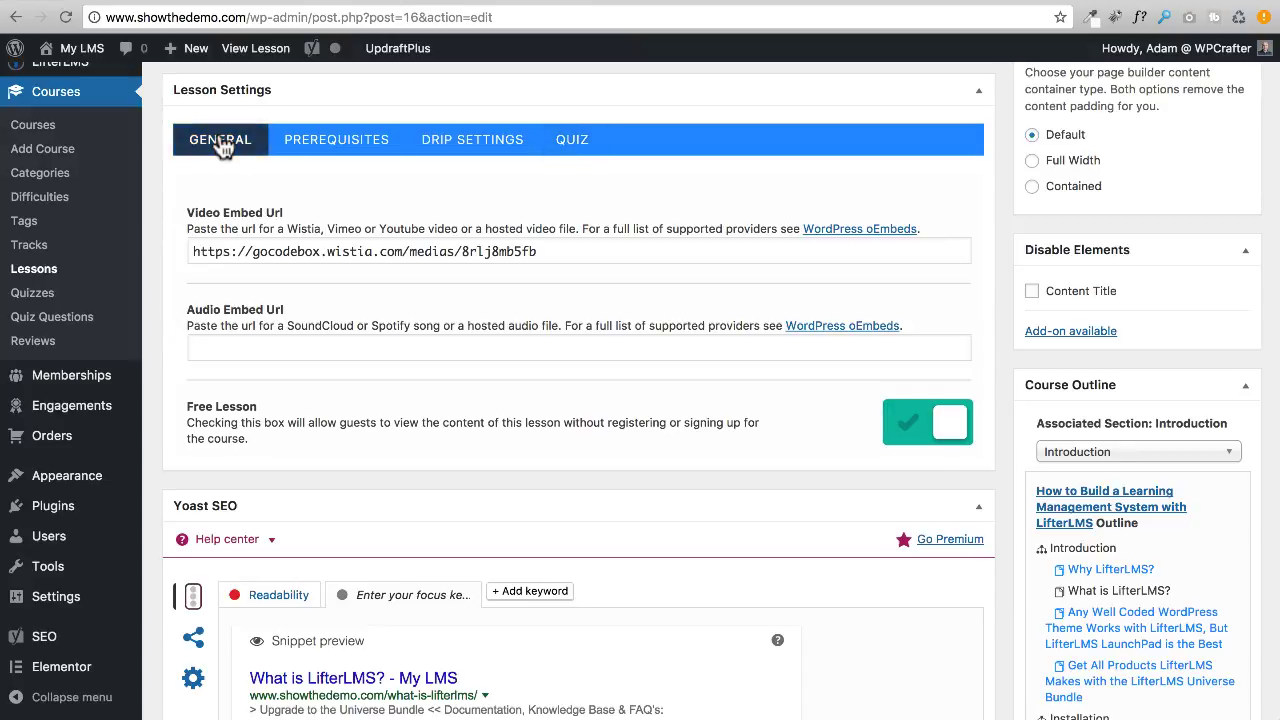
pyautogui.click(940, 428)
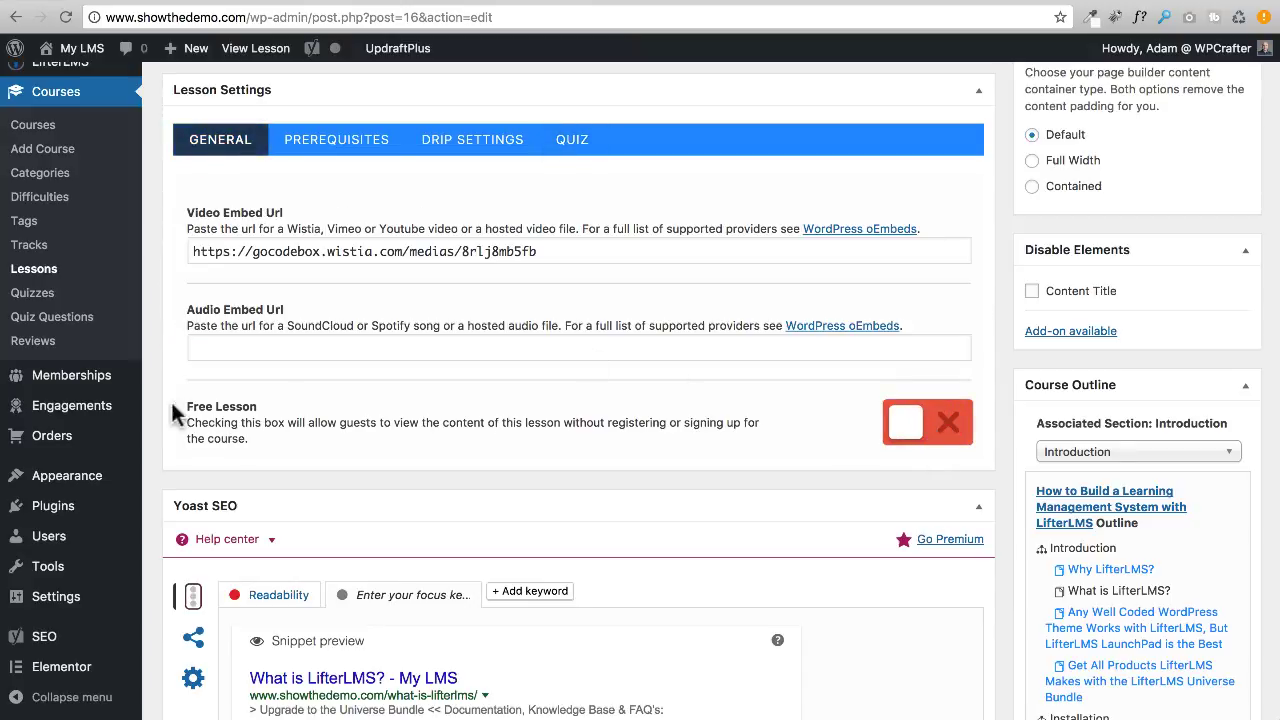
# Step: Review the lesson's assigned quiz and turn the Require Passing Grade option on and back off
pyautogui.click(557, 145)
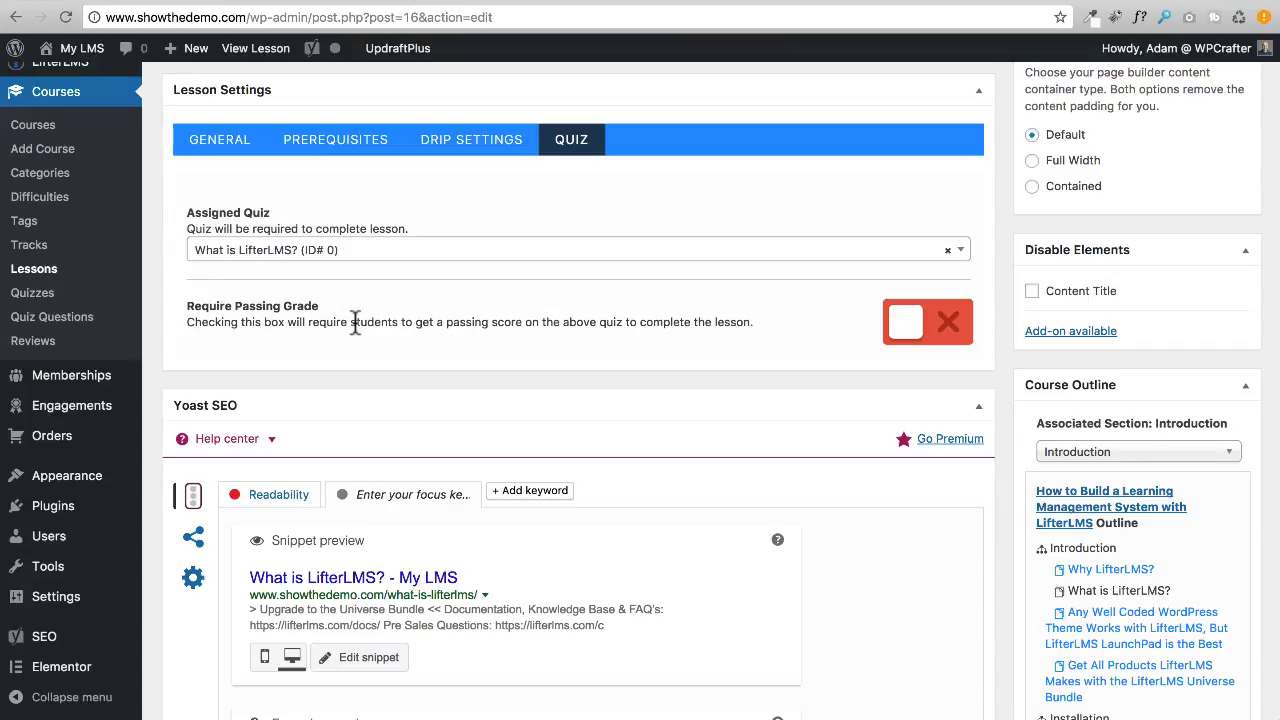
pyautogui.click(919, 323)
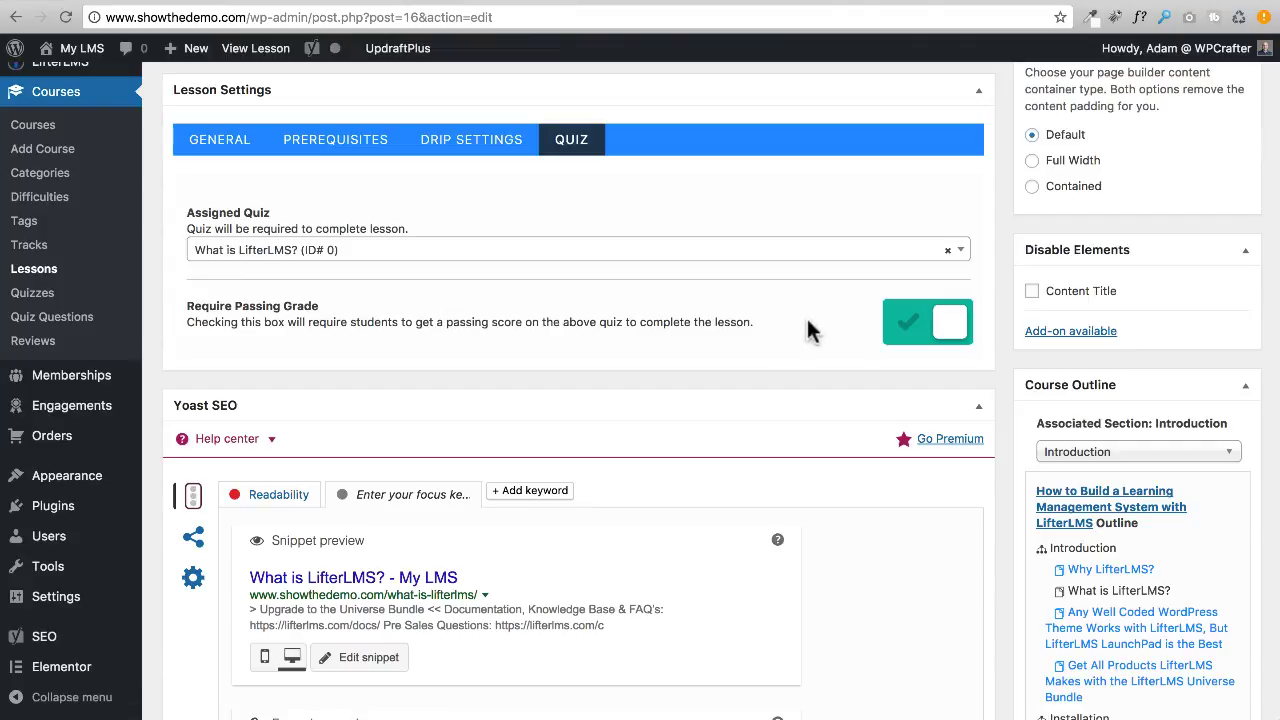
pyautogui.click(936, 324)
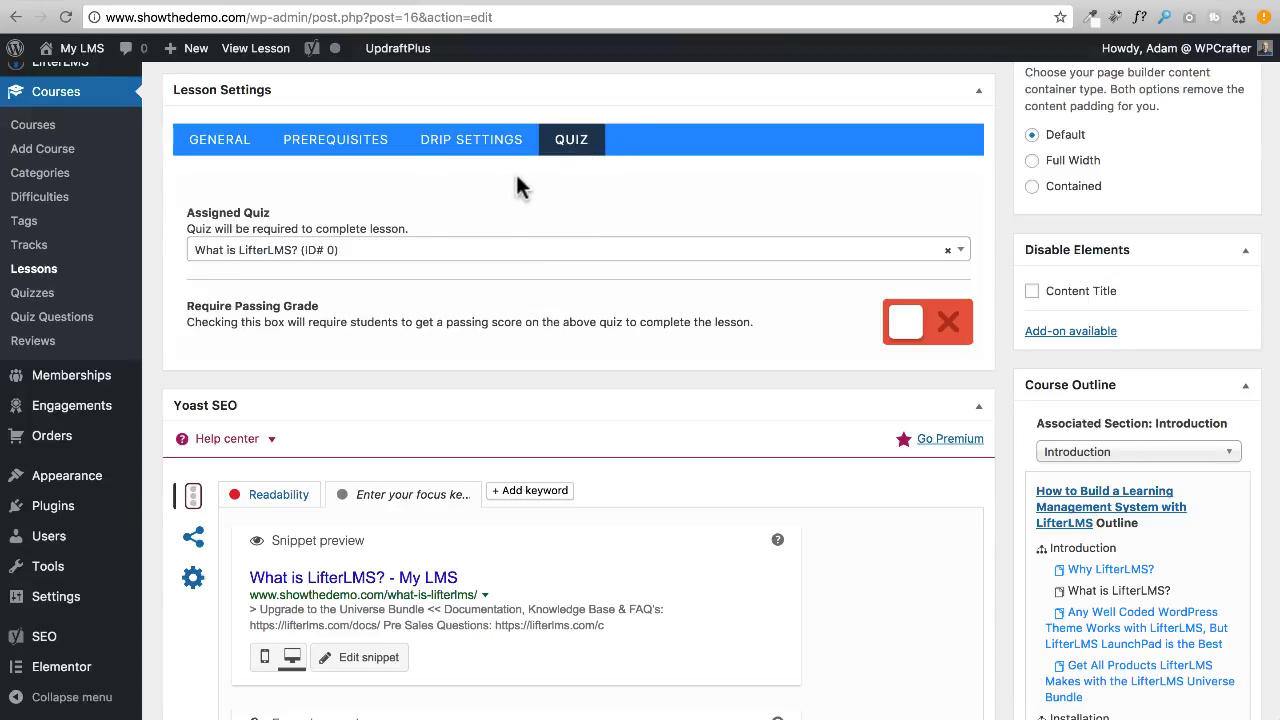
pyautogui.click(961, 253)
pyautogui.click(961, 253)
# Step: Examine the rest of the lesson's edit page, including the course outline, Yoast SEO, discussion, comments and author sections
pyautogui.scroll(-3, 914, 251)
pyautogui.scroll(-4, 960, 247)
pyautogui.scroll(2, 943, 243)
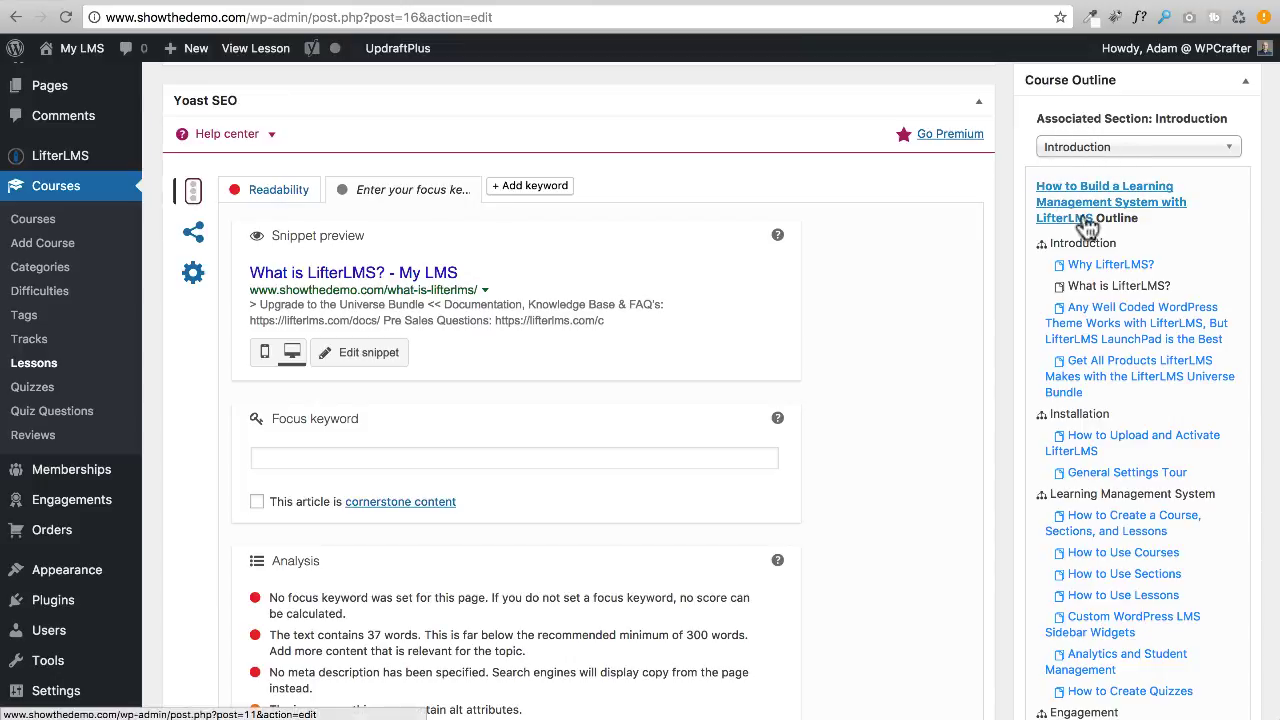
pyautogui.scroll(-4, 1041, 228)
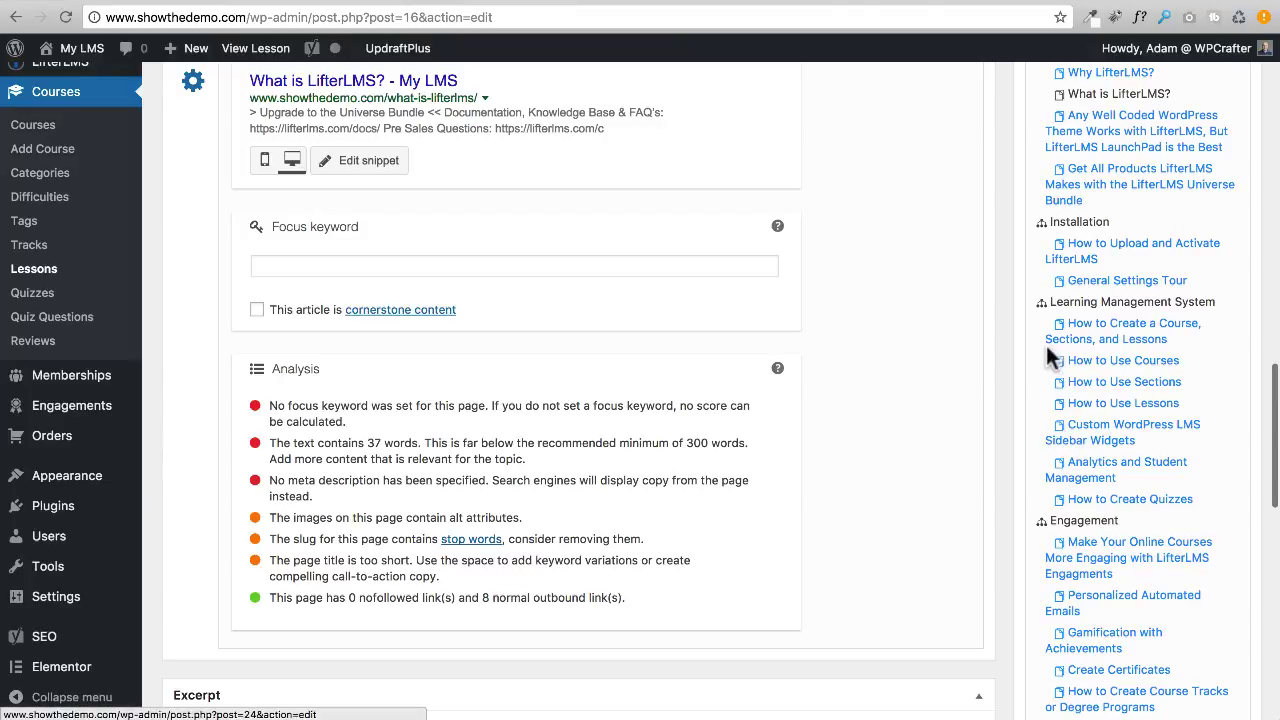
pyautogui.scroll(-8, 1000, 306)
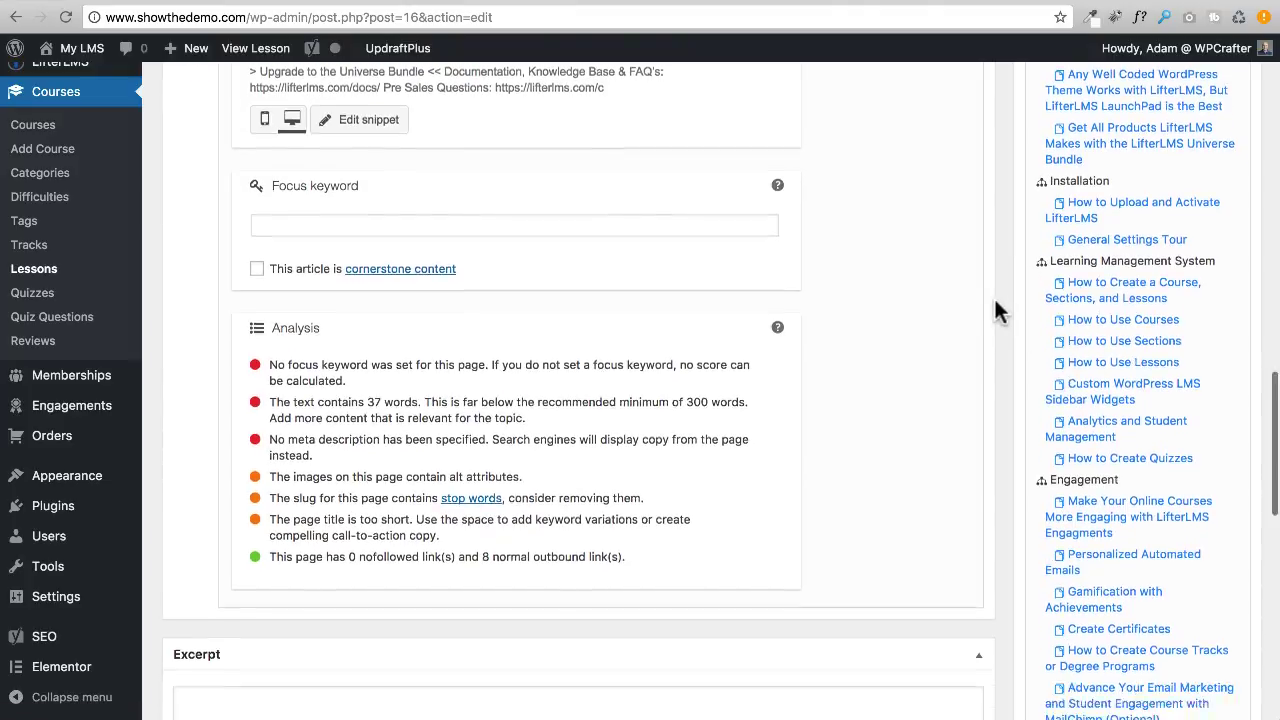
pyautogui.scroll(-14, 1000, 305)
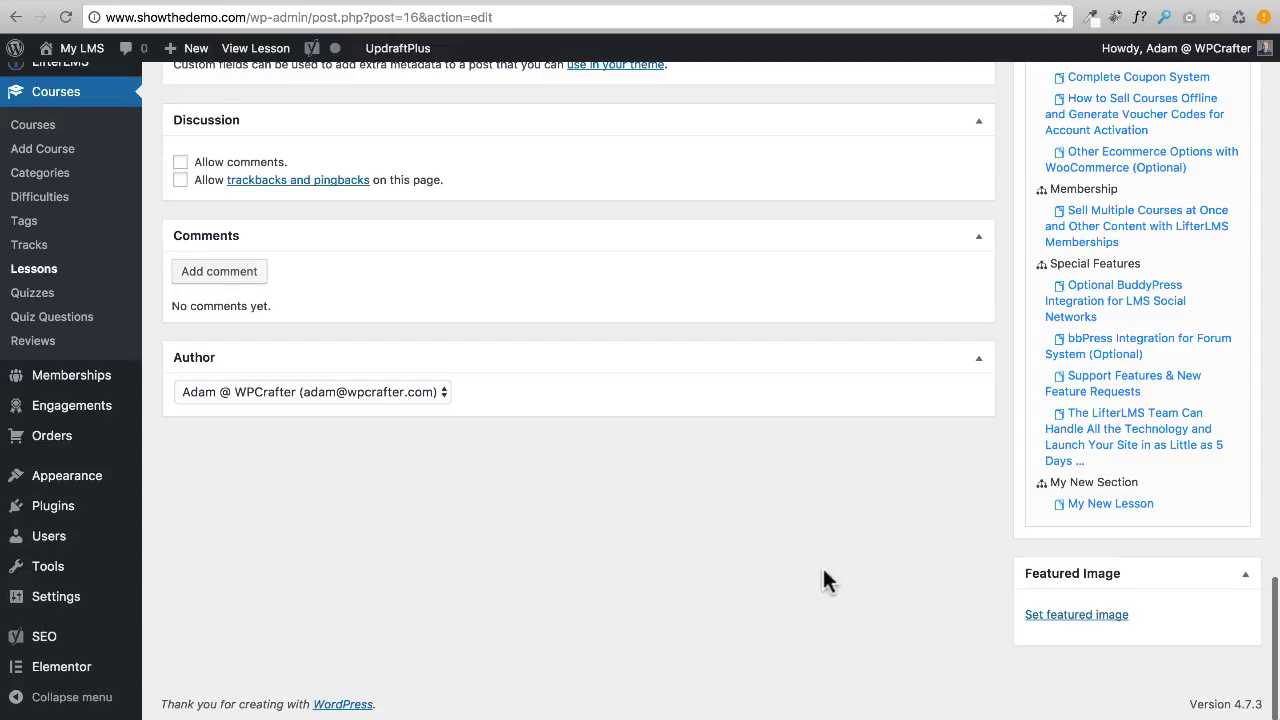
pyautogui.scroll(5, 649, 566)
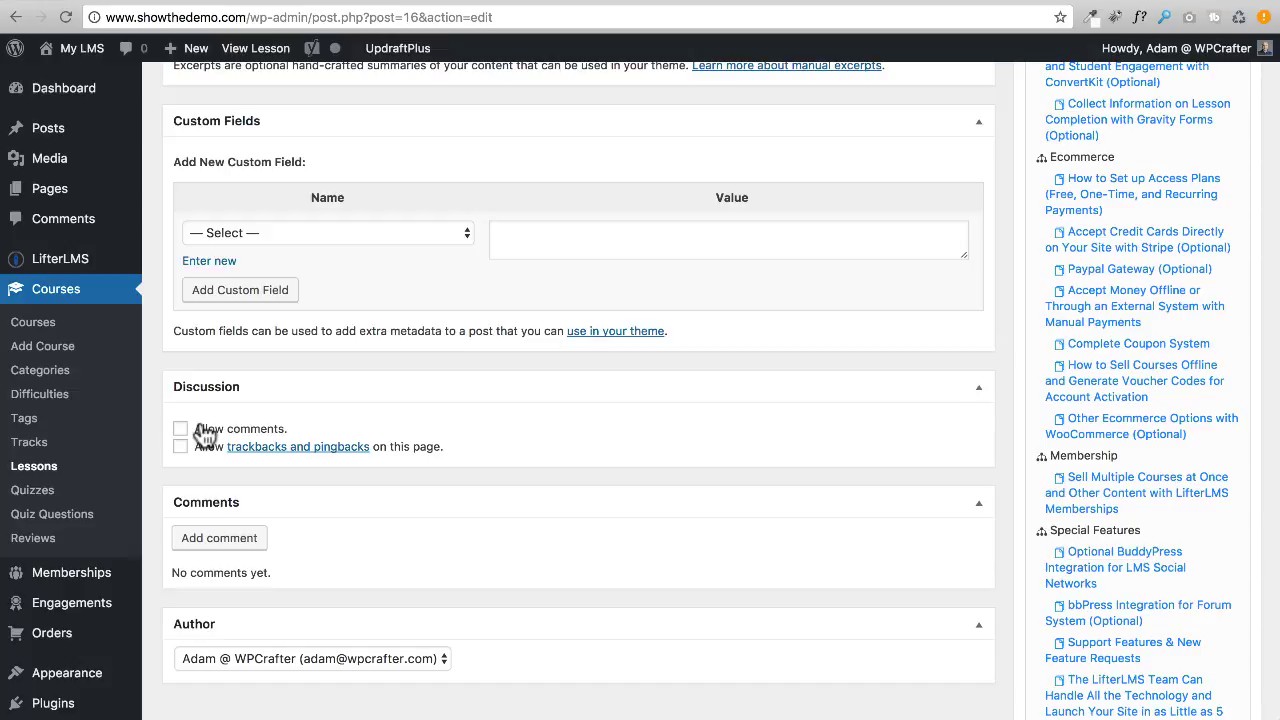
pyautogui.scroll(6, 608, 445)
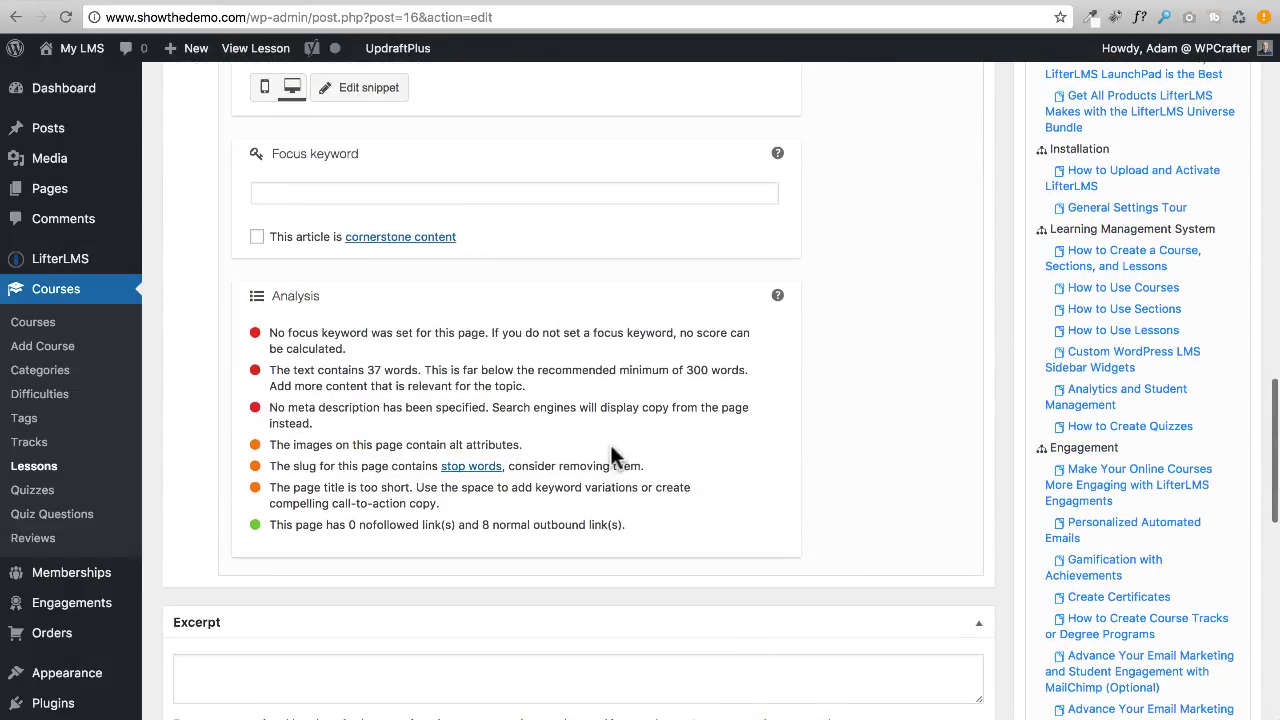
pyautogui.scroll(6, 611, 447)
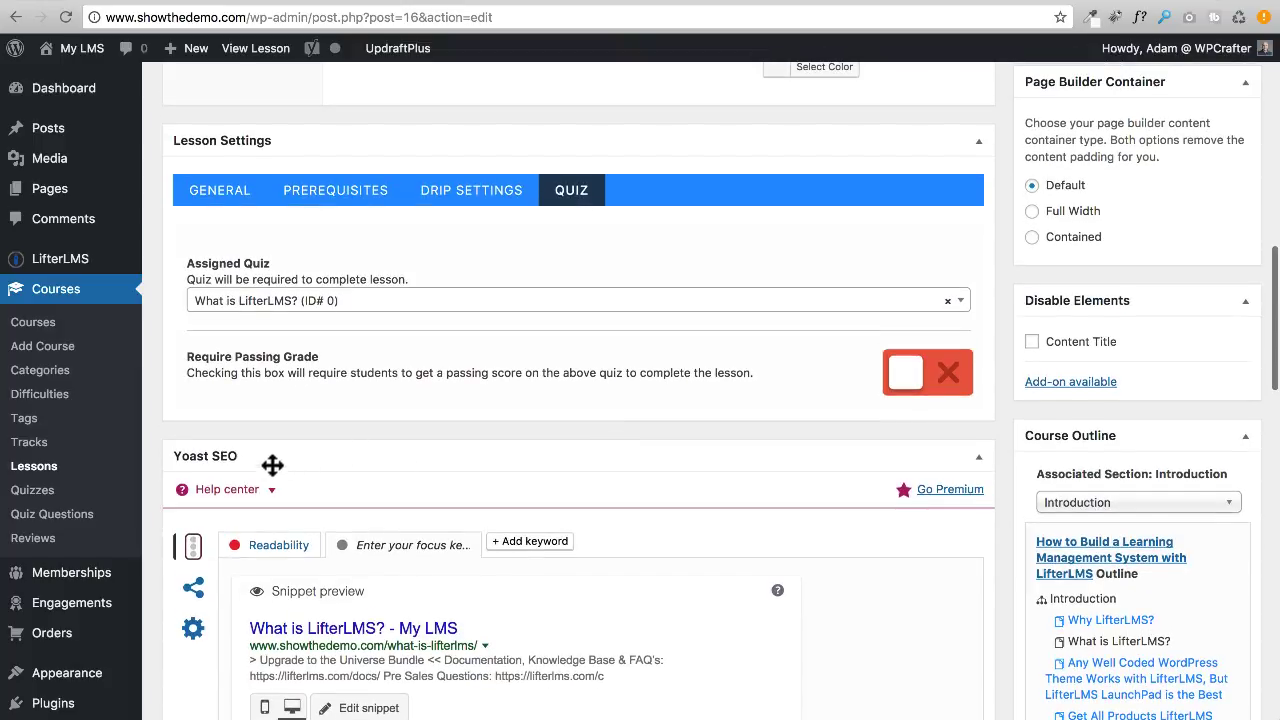
pyautogui.scroll(6, 677, 492)
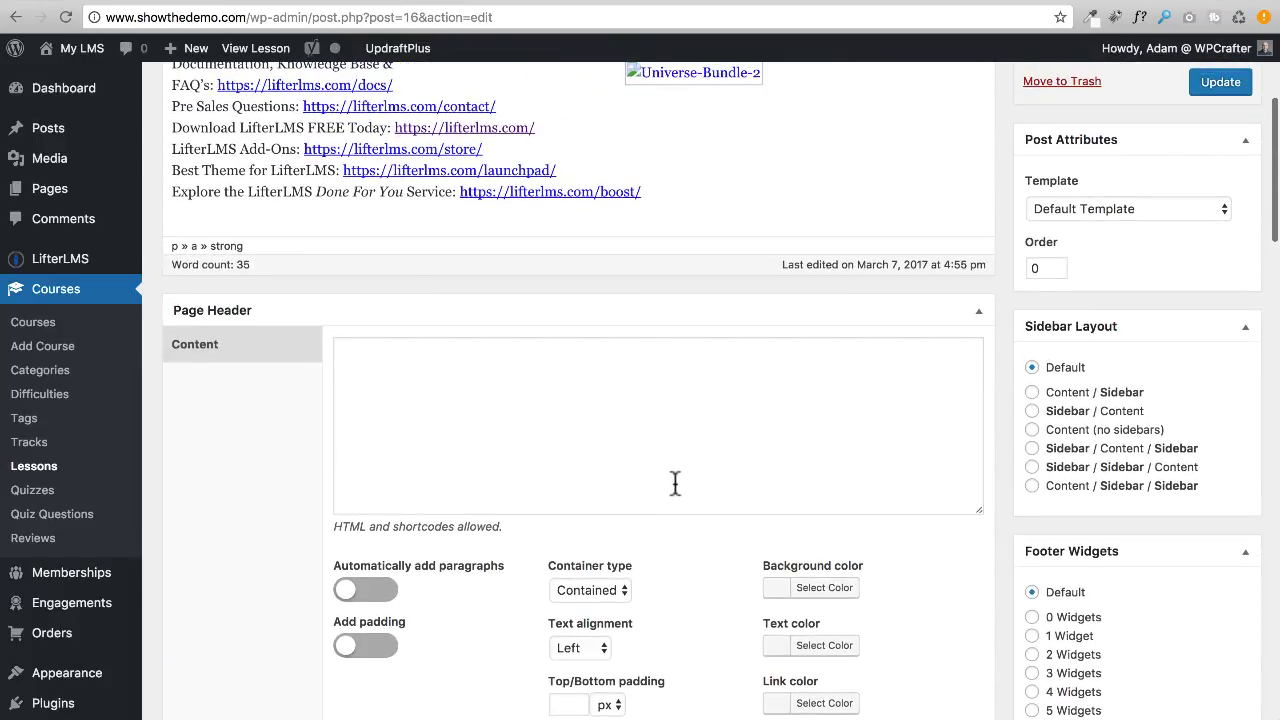
pyautogui.scroll(3, 674, 480)
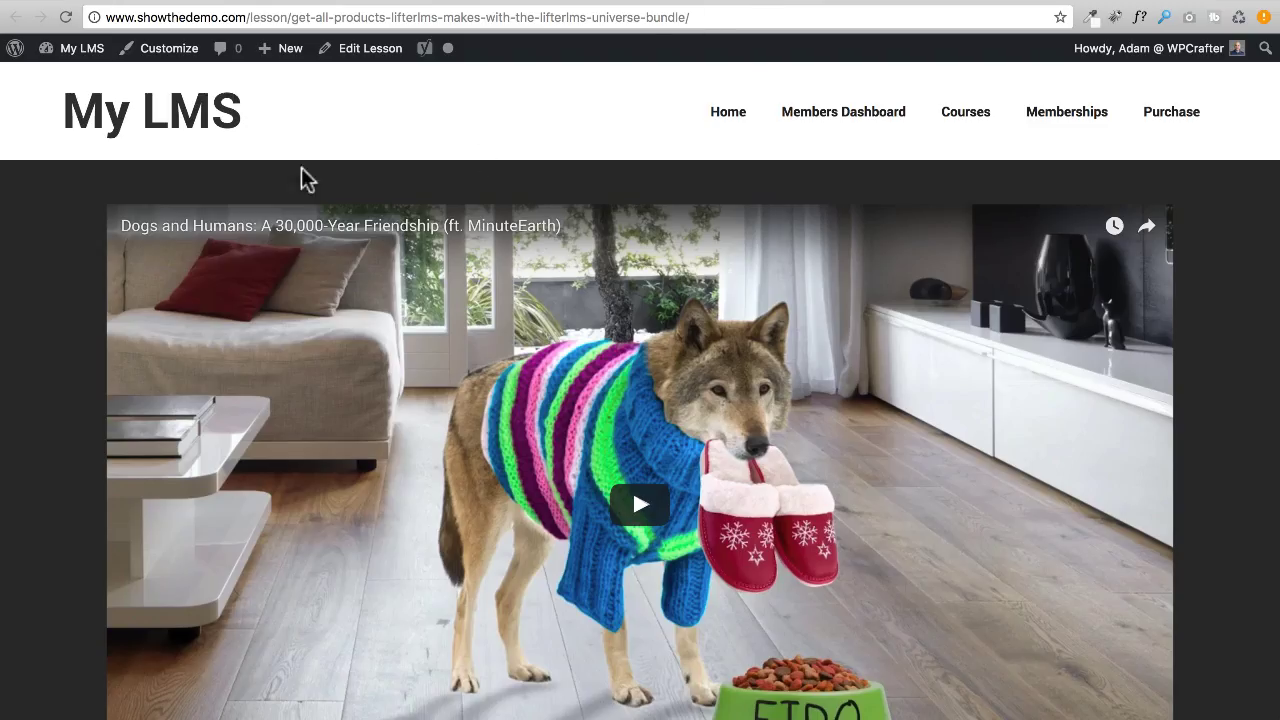
# Step: Compare the video header on the published Universe Bundle lesson with the What is LifterLMS? lesson page, and return to the lesson editor
pyautogui.scroll(-3, 208, 170)
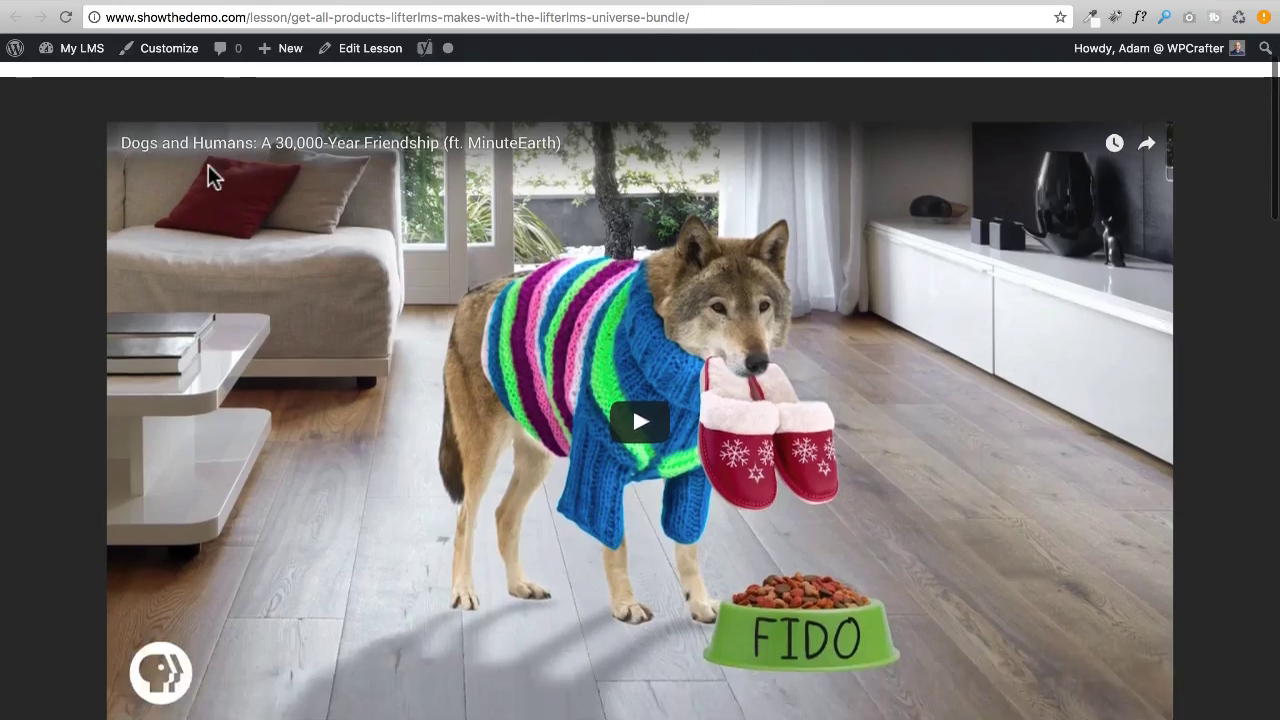
pyautogui.scroll(3, 208, 168)
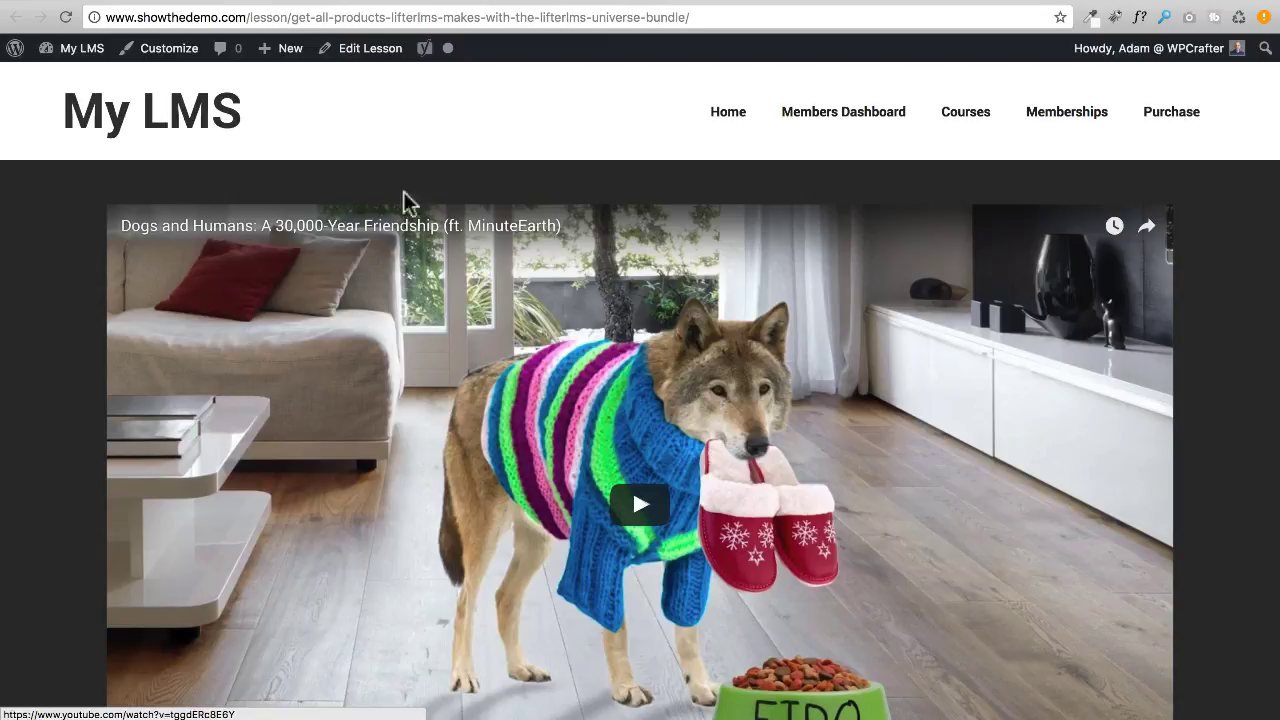
pyautogui.press('super+Left')
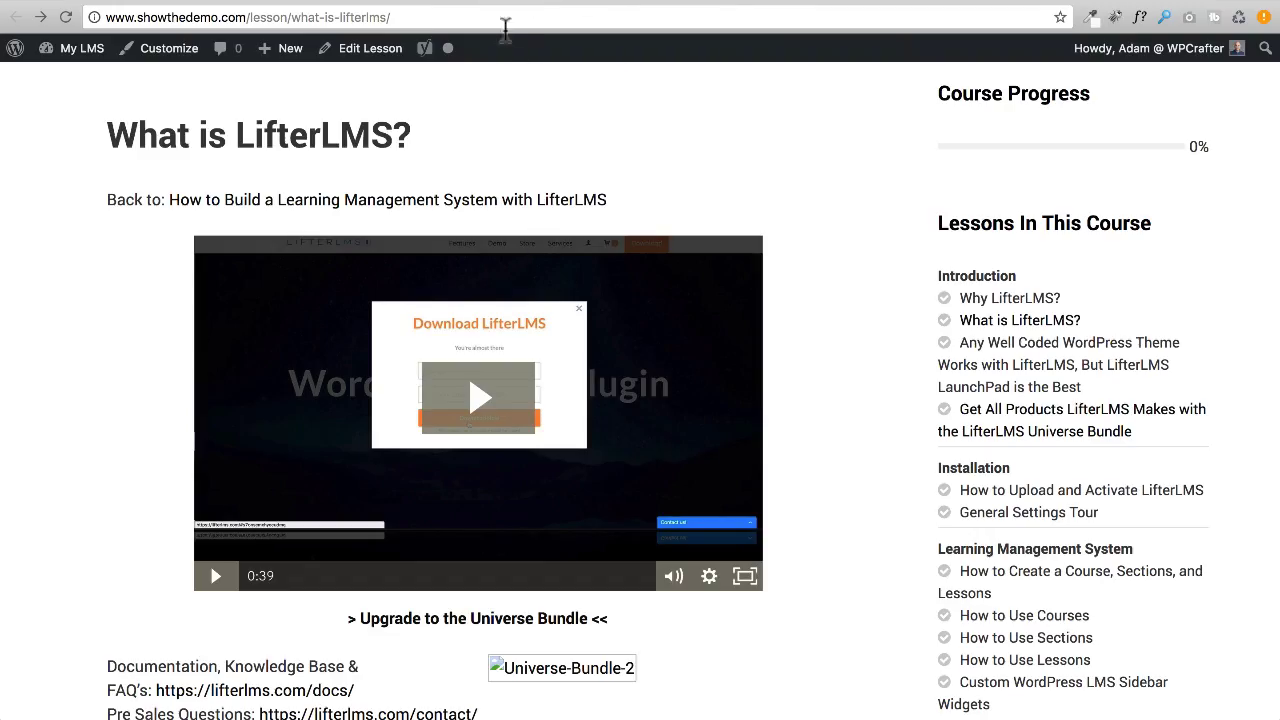
pyautogui.press('super+Left')
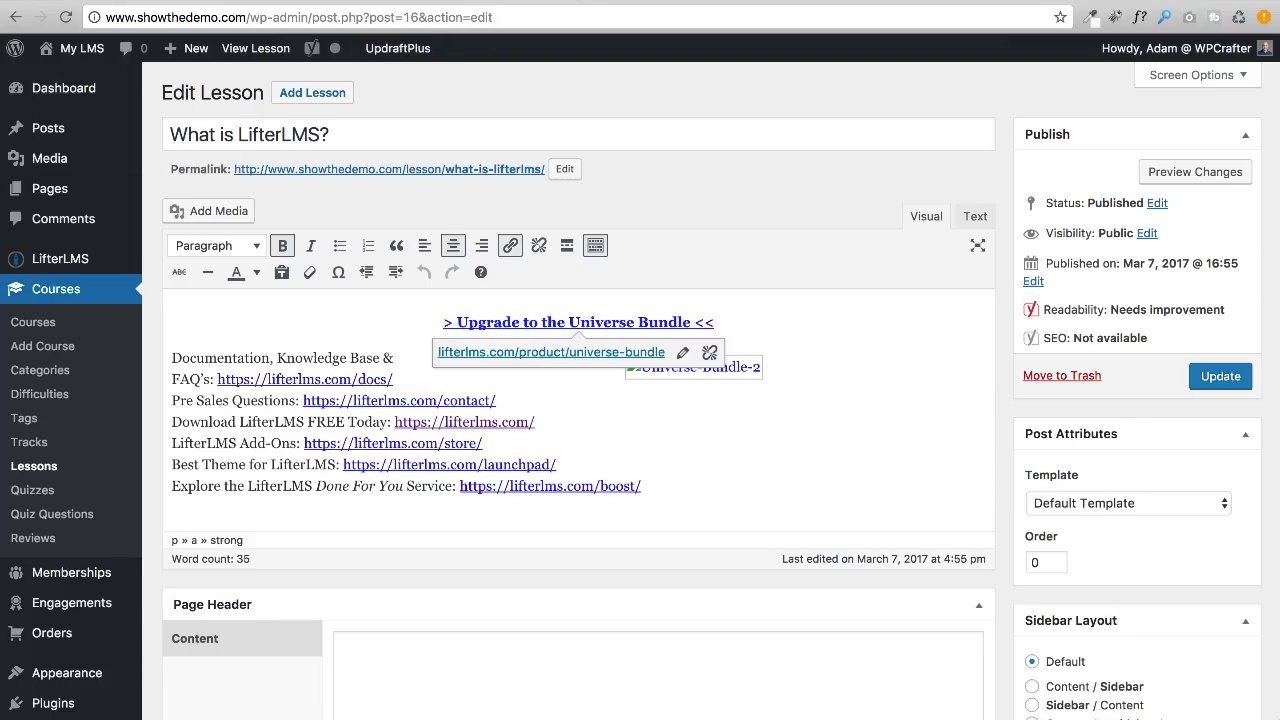
# Step: Open Lesson 4 of the Introduction section for editing from the outline of the How to Build a Learning Management System with LifterLMS course
pyautogui.click(33, 322)
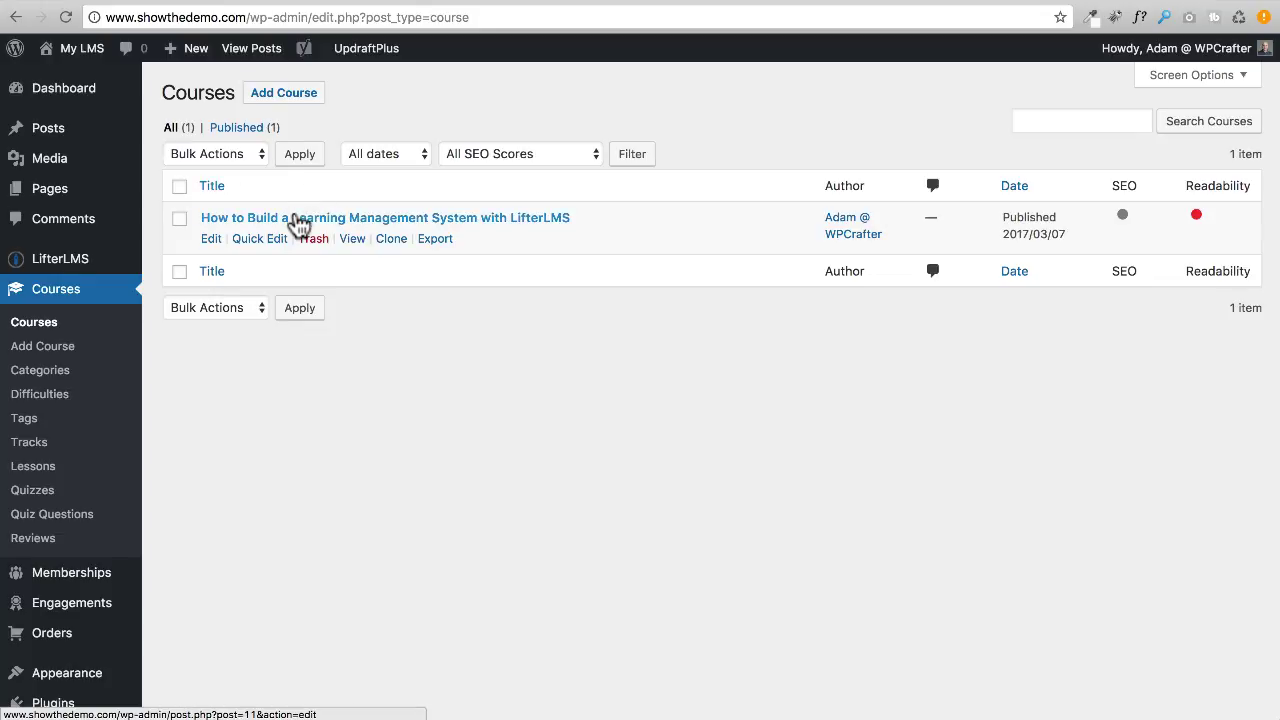
pyautogui.click(296, 218)
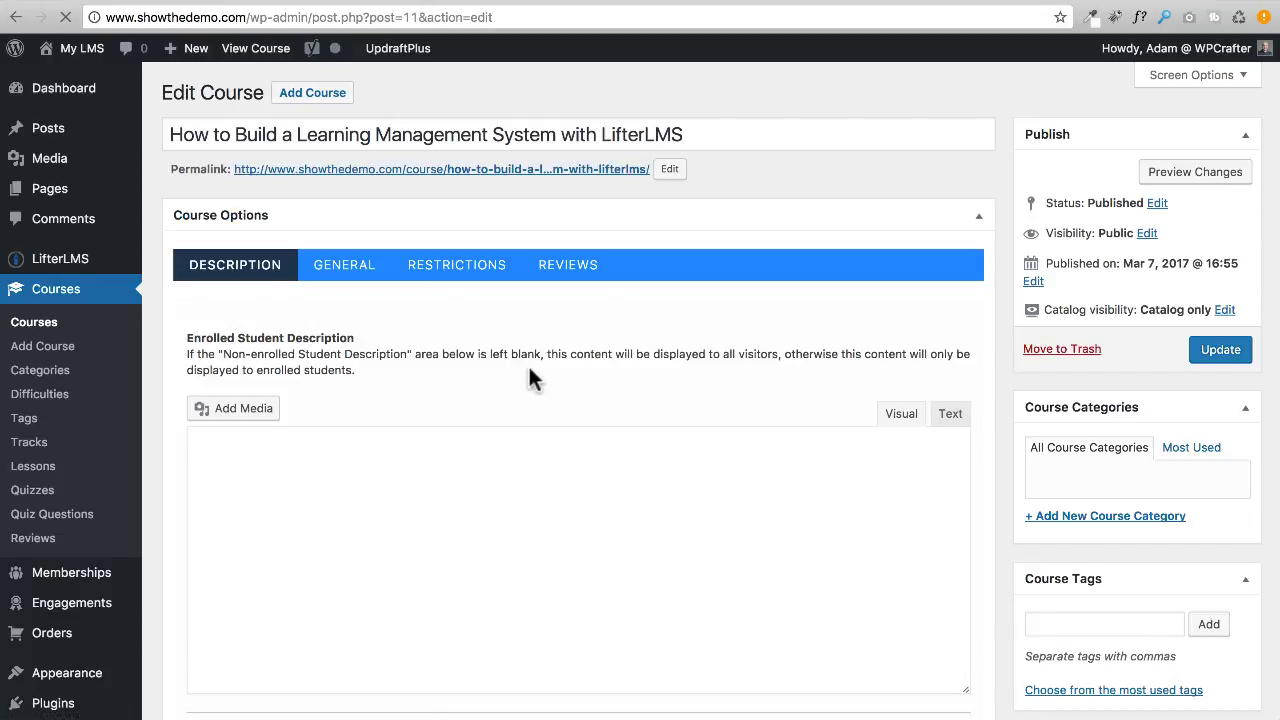
pyautogui.scroll(-10, 560, 364)
pyautogui.scroll(-5, 598, 361)
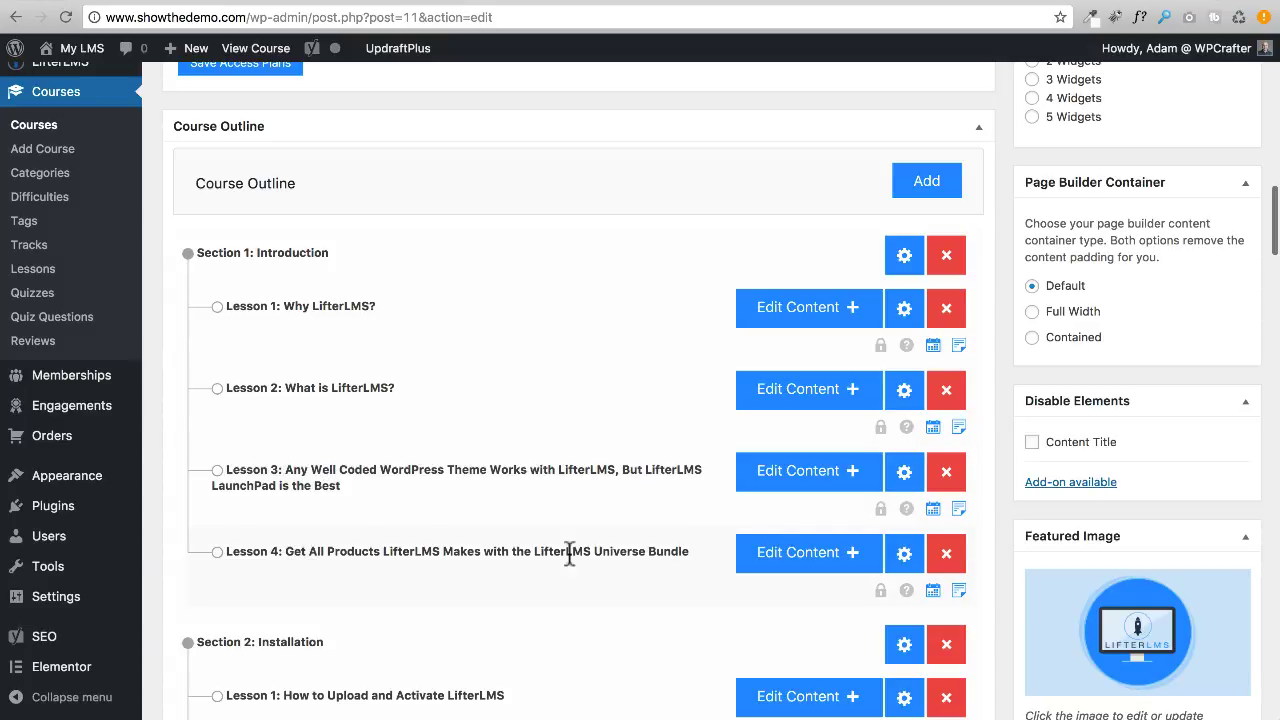
pyautogui.click(807, 563)
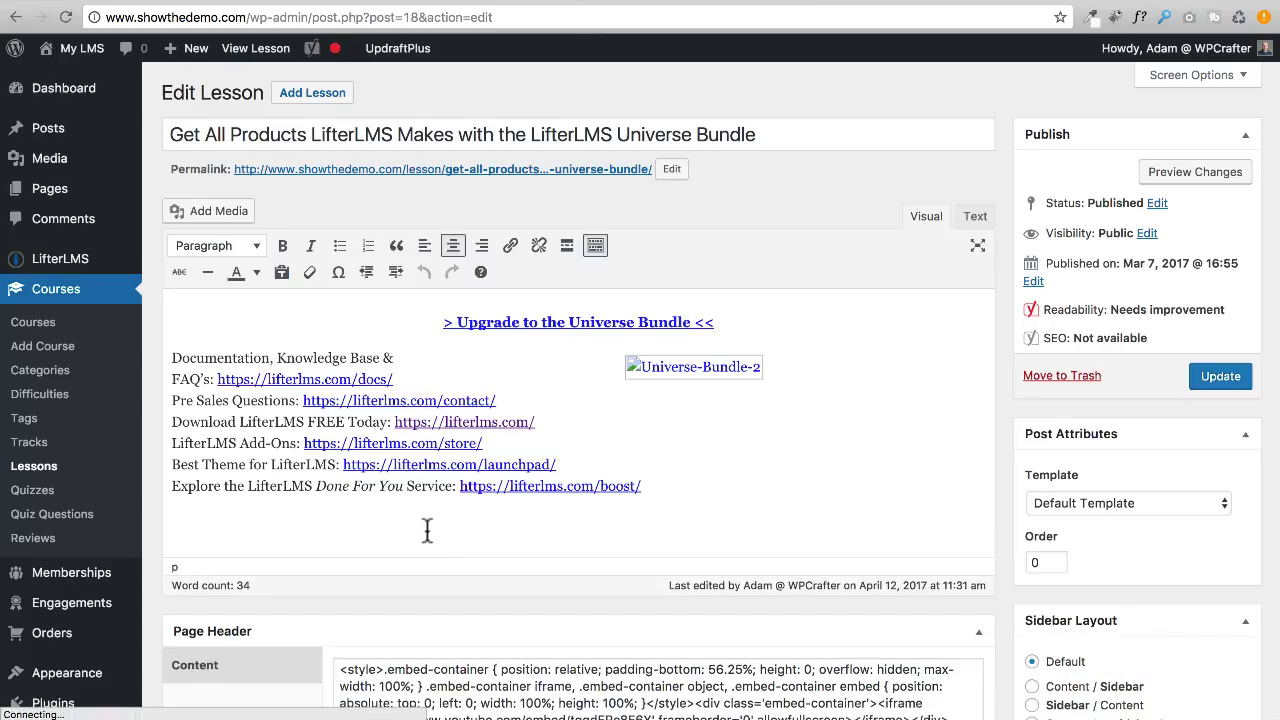
# Step: Check the Video Embed Url field in the Universe Bundle lesson's general settings
pyautogui.scroll(-10, 291, 486)
pyautogui.scroll(-1, 260, 430)
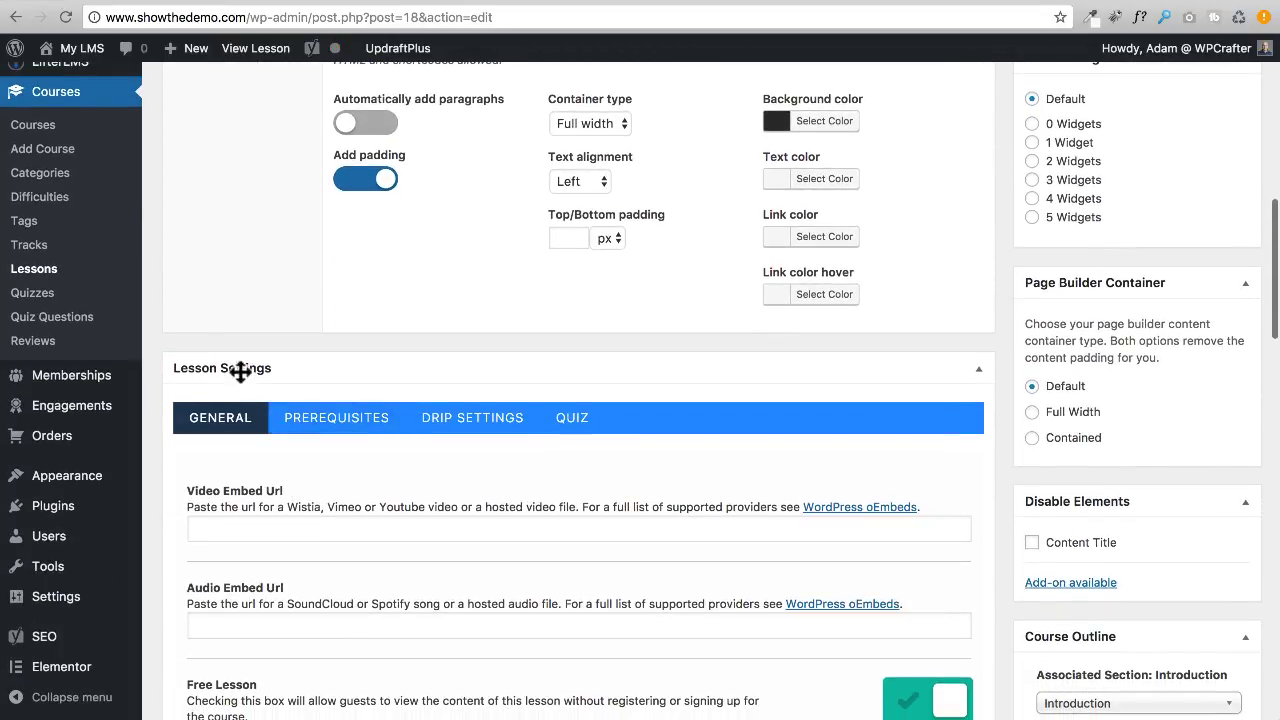
pyautogui.scroll(-2, 265, 470)
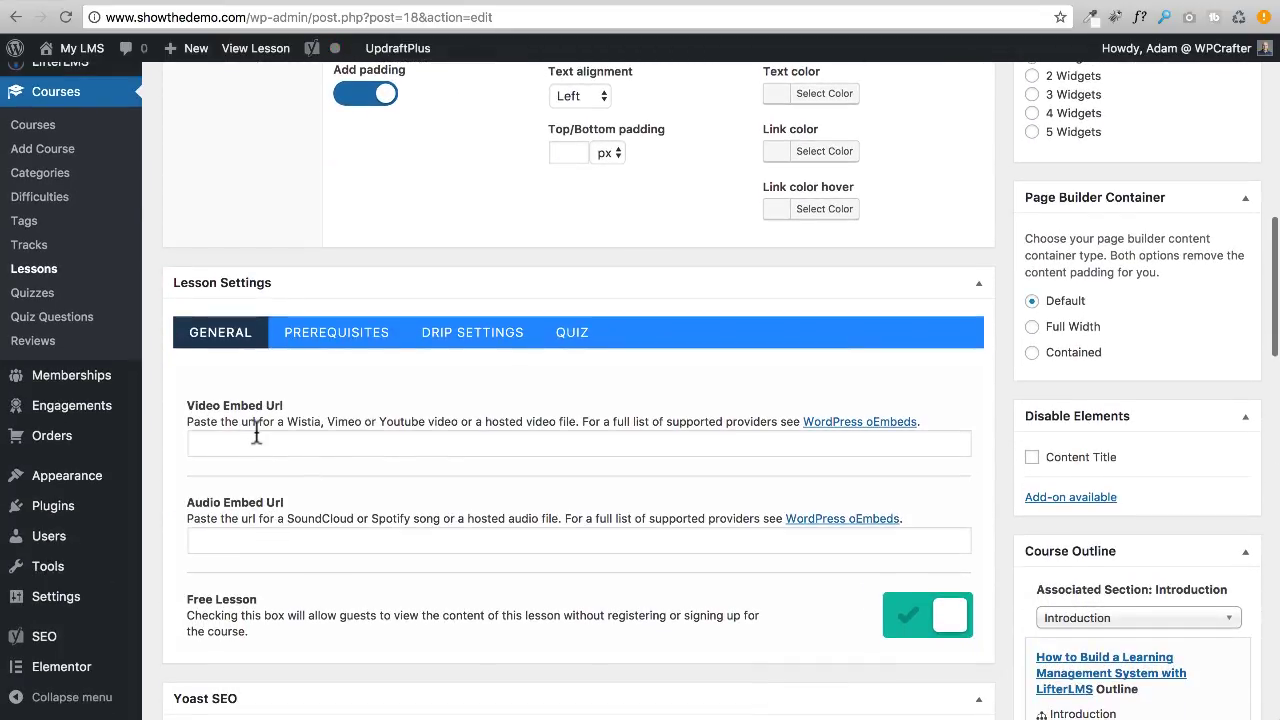
pyautogui.click(290, 441)
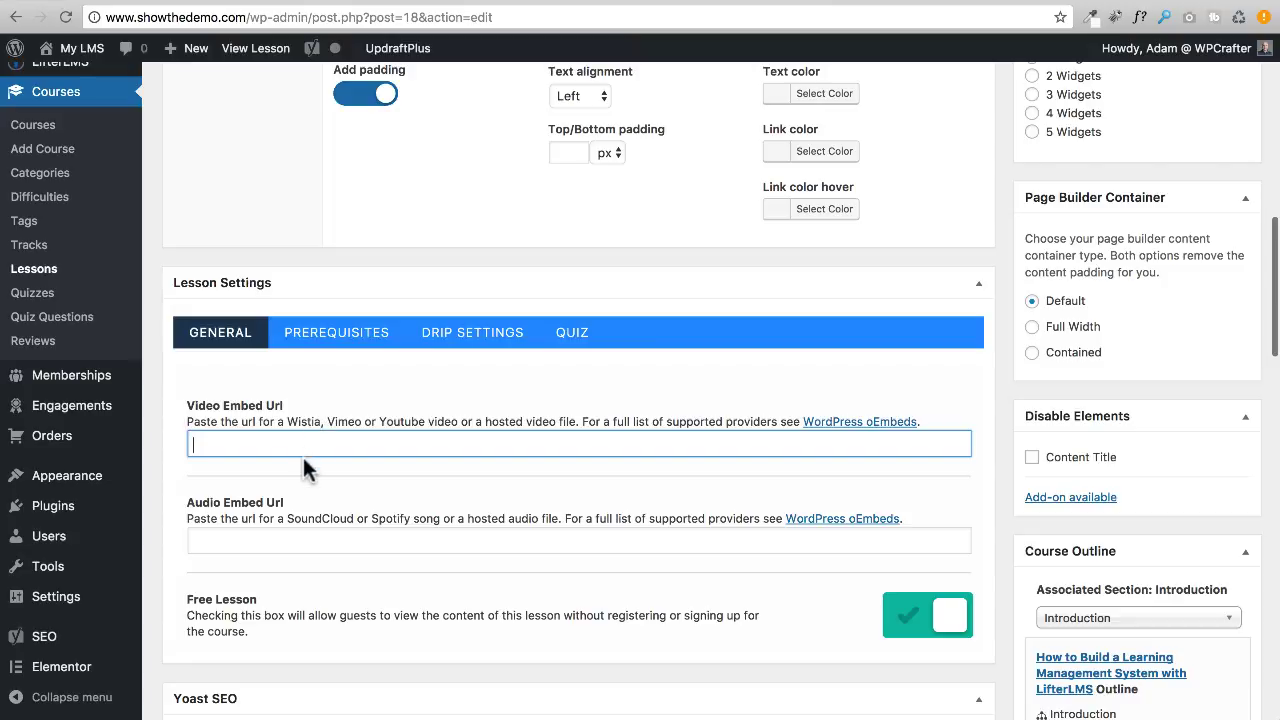
# Step: Examine the YouTube embed code in the lesson's page header content and the page header options beneath it
pyautogui.scroll(8, 365, 468)
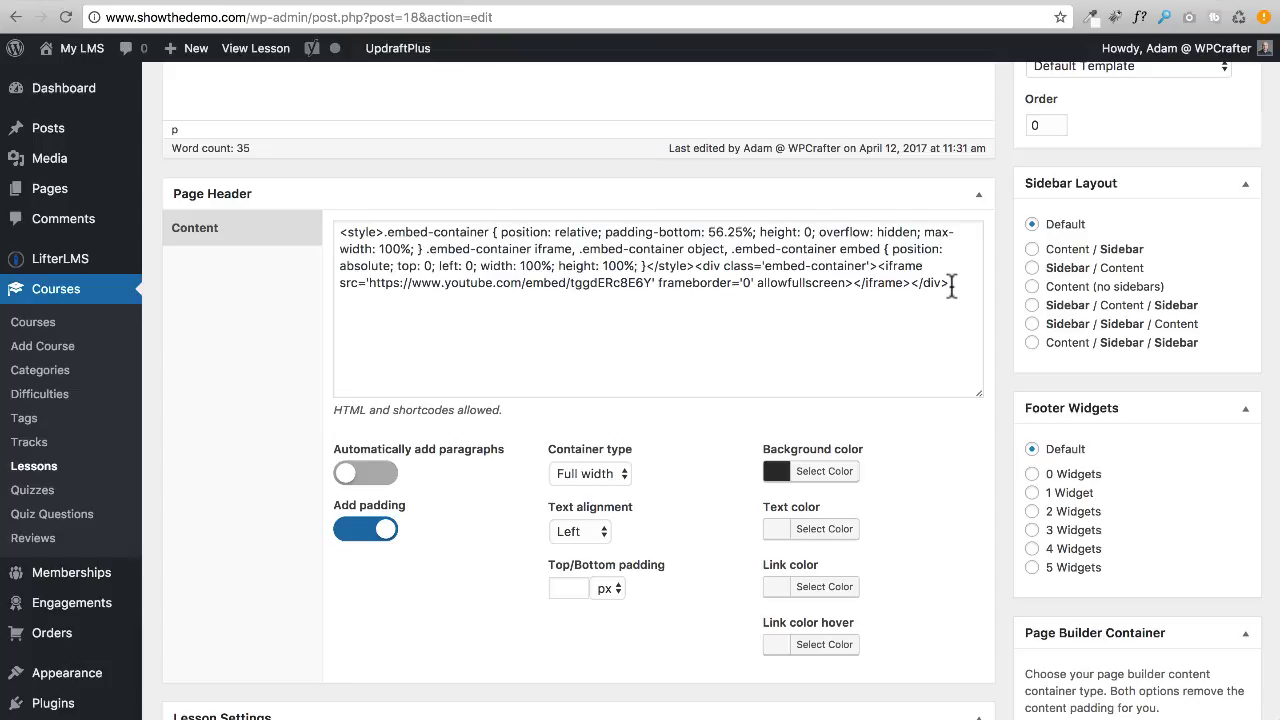
pyautogui.moveTo(952, 286); pyautogui.dragTo(196, 222)
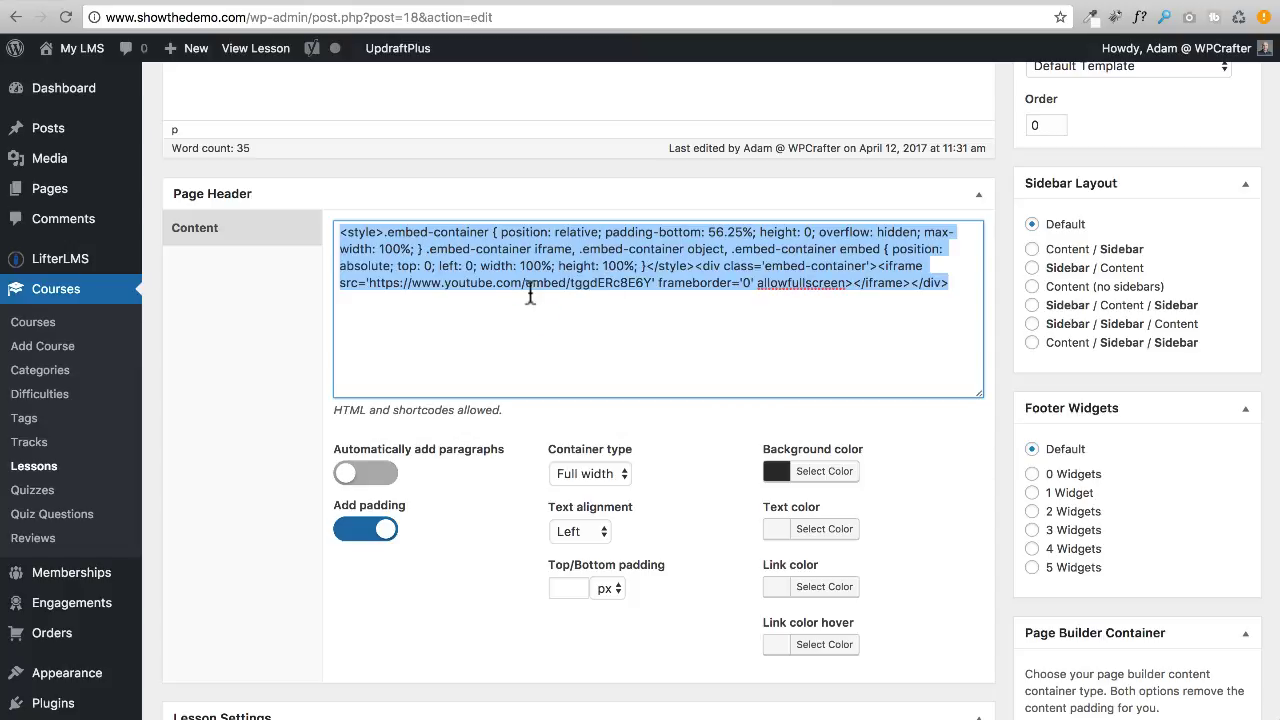
pyautogui.press('Right')
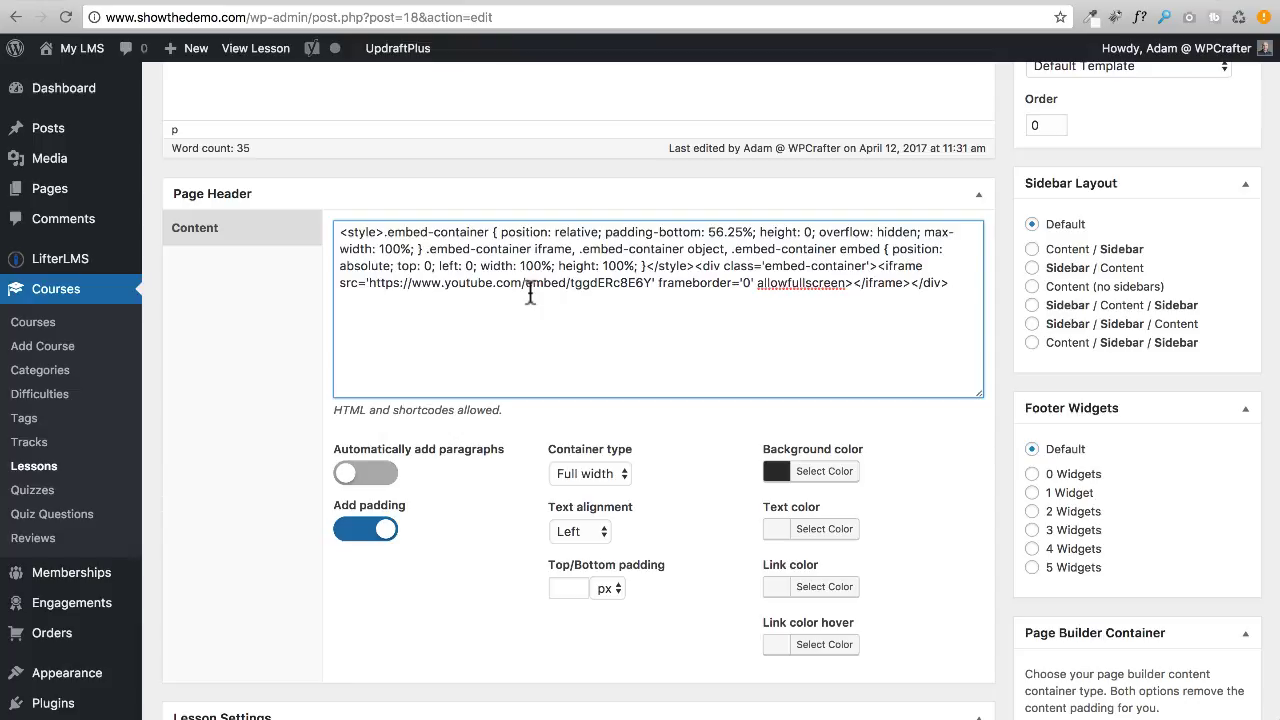
pyautogui.scroll(-5, 250, 300)
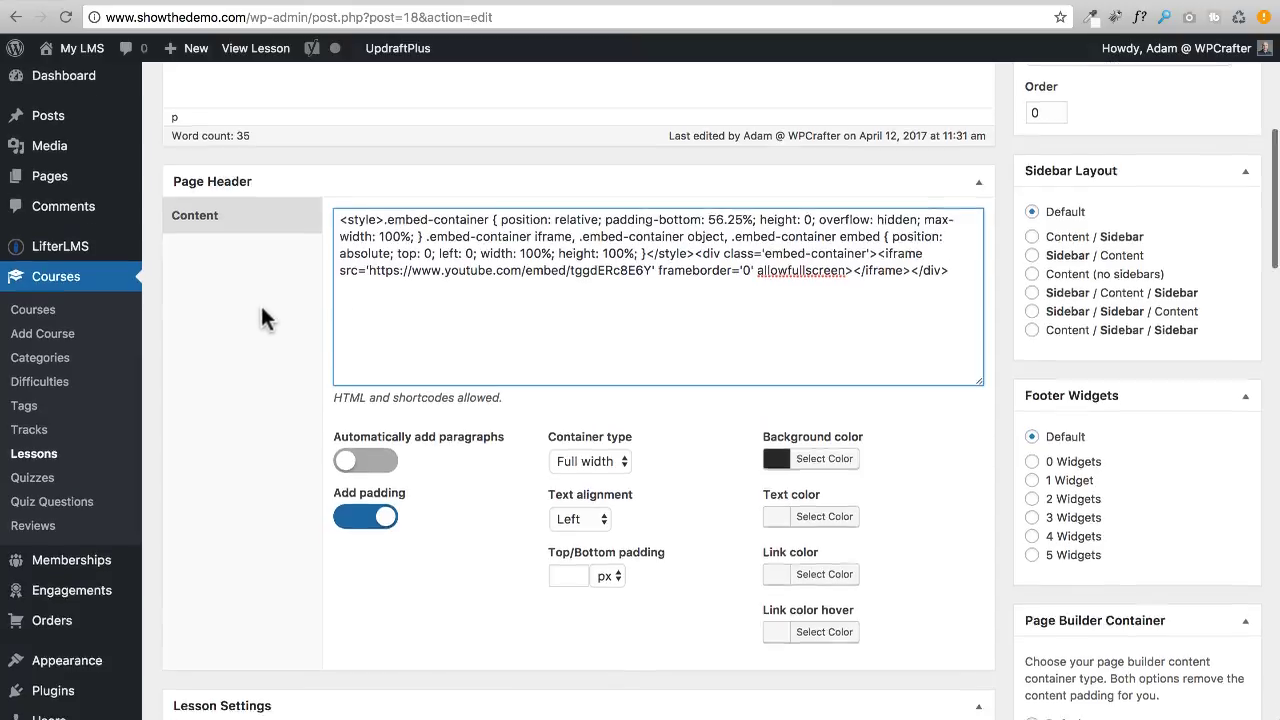
pyautogui.scroll(-5, 263, 310)
pyautogui.scroll(10, 268, 315)
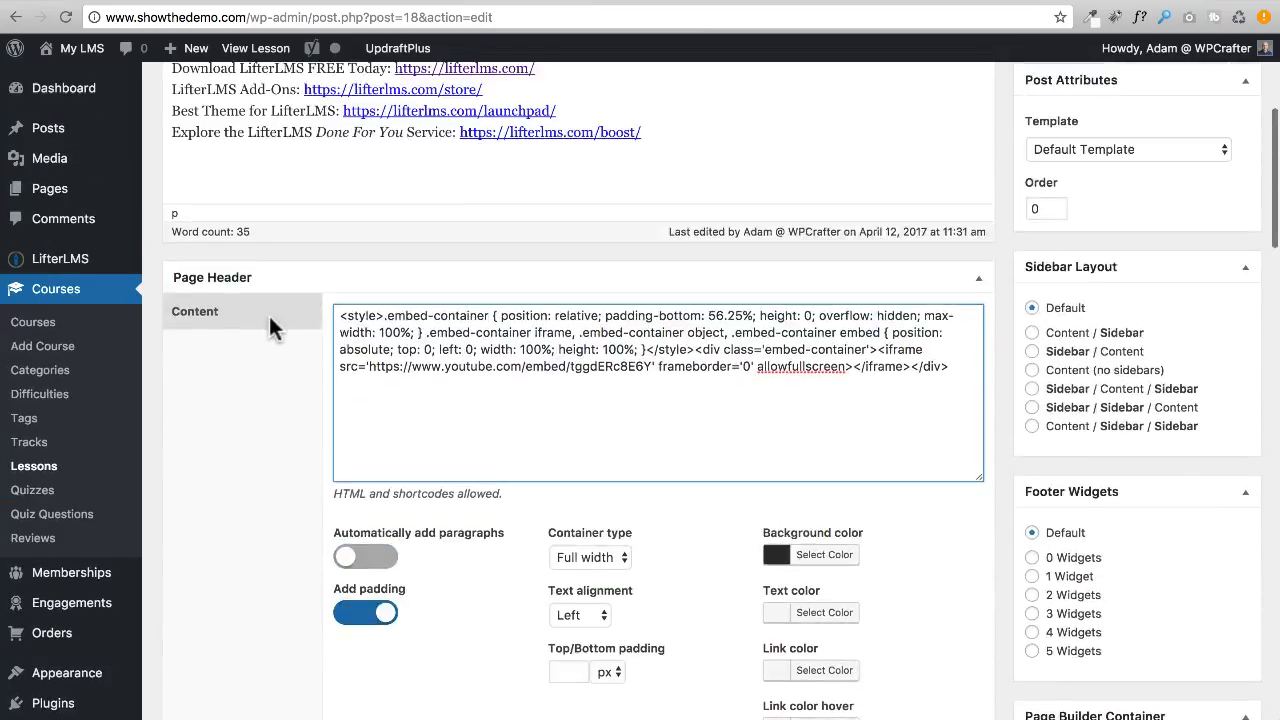
pyautogui.scroll(3, 323, 321)
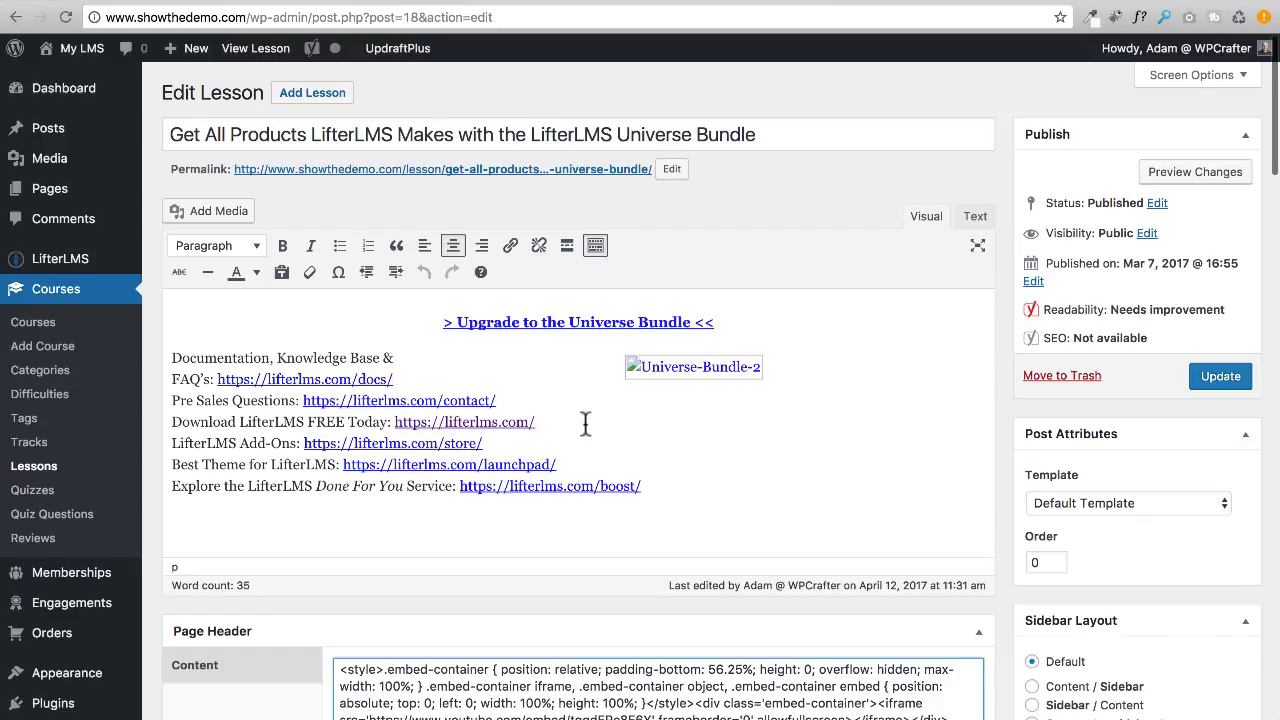
pyautogui.scroll(-4, 425, 410)
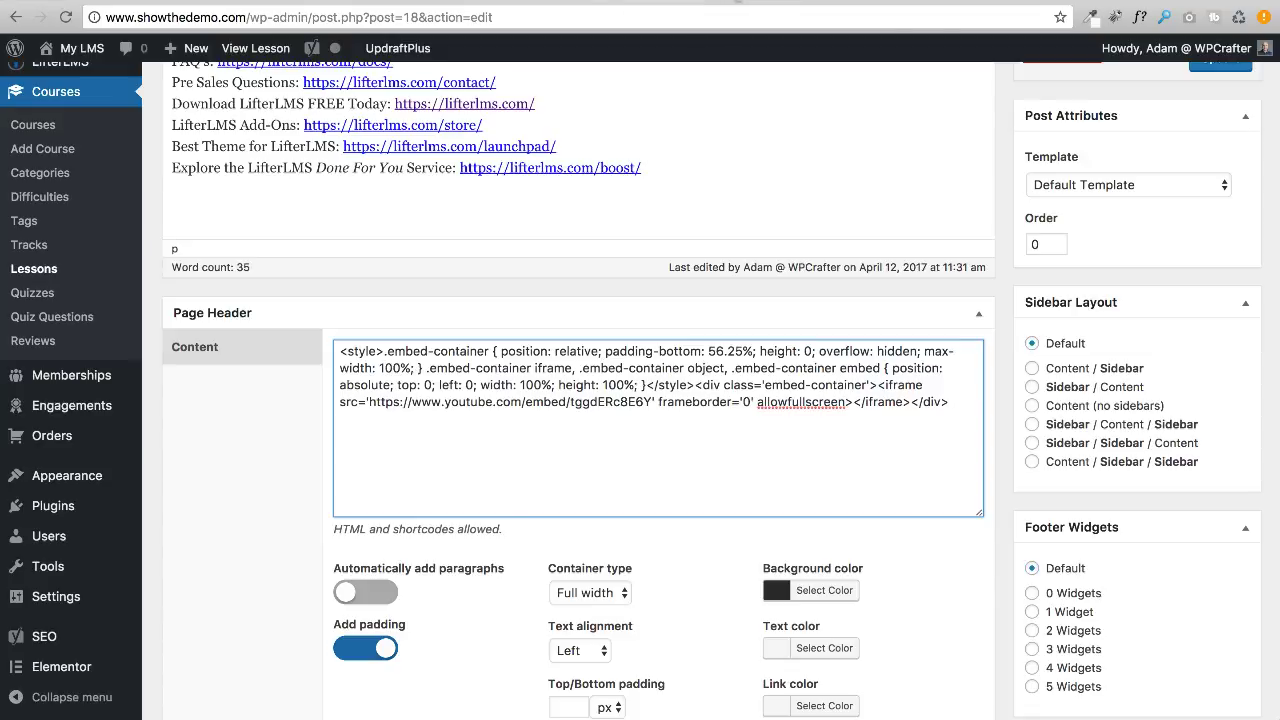
# Step: Switch to the published Universe Bundle lesson and examine how the page header video is displayed
pyautogui.click(740, 5)
pyautogui.scroll(-3, 51, 323)
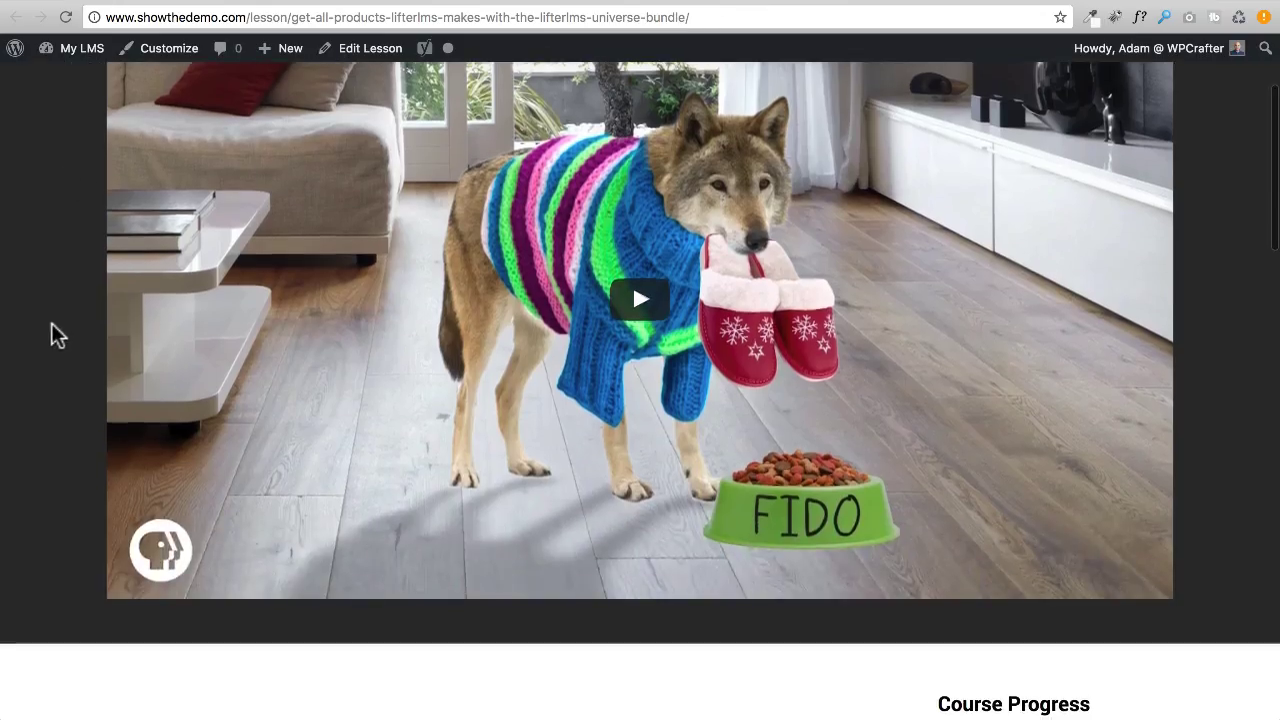
pyautogui.scroll(1, 51, 324)
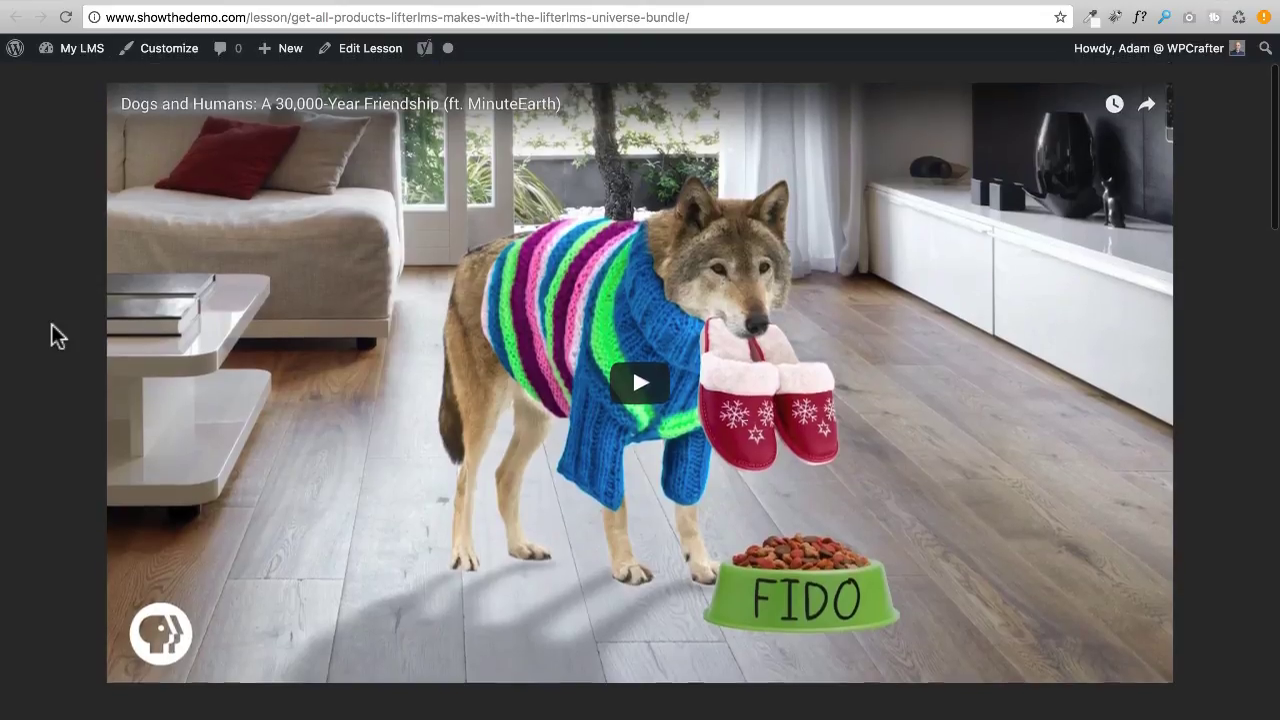
pyautogui.scroll(2, 530, 243)
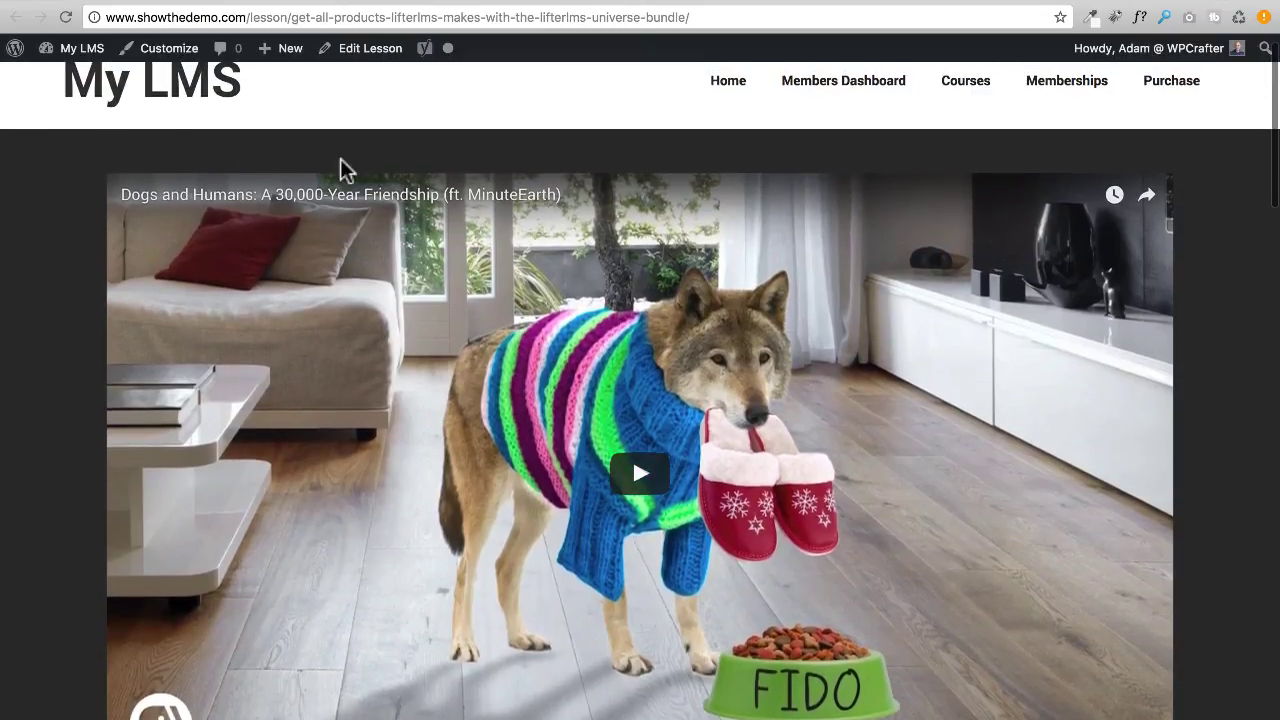
pyautogui.scroll(-1, 847, 393)
pyautogui.scroll(-2, 847, 393)
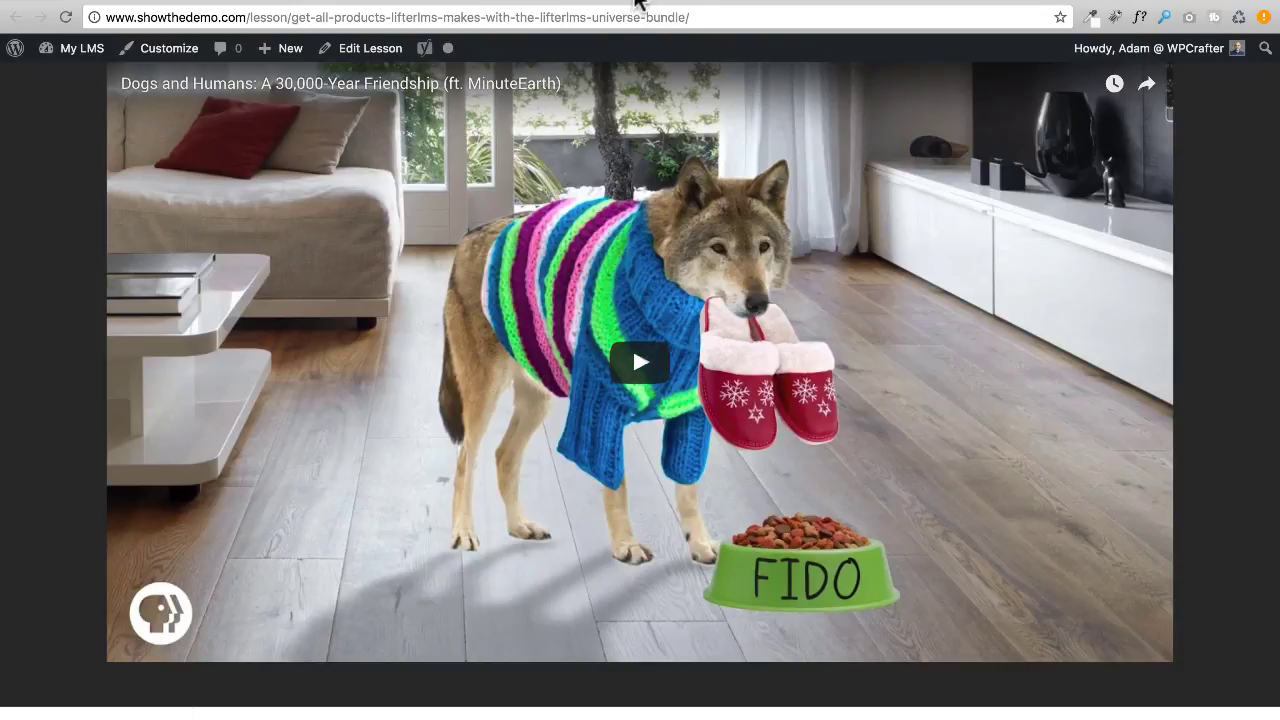
pyautogui.scroll(1, 545, 178)
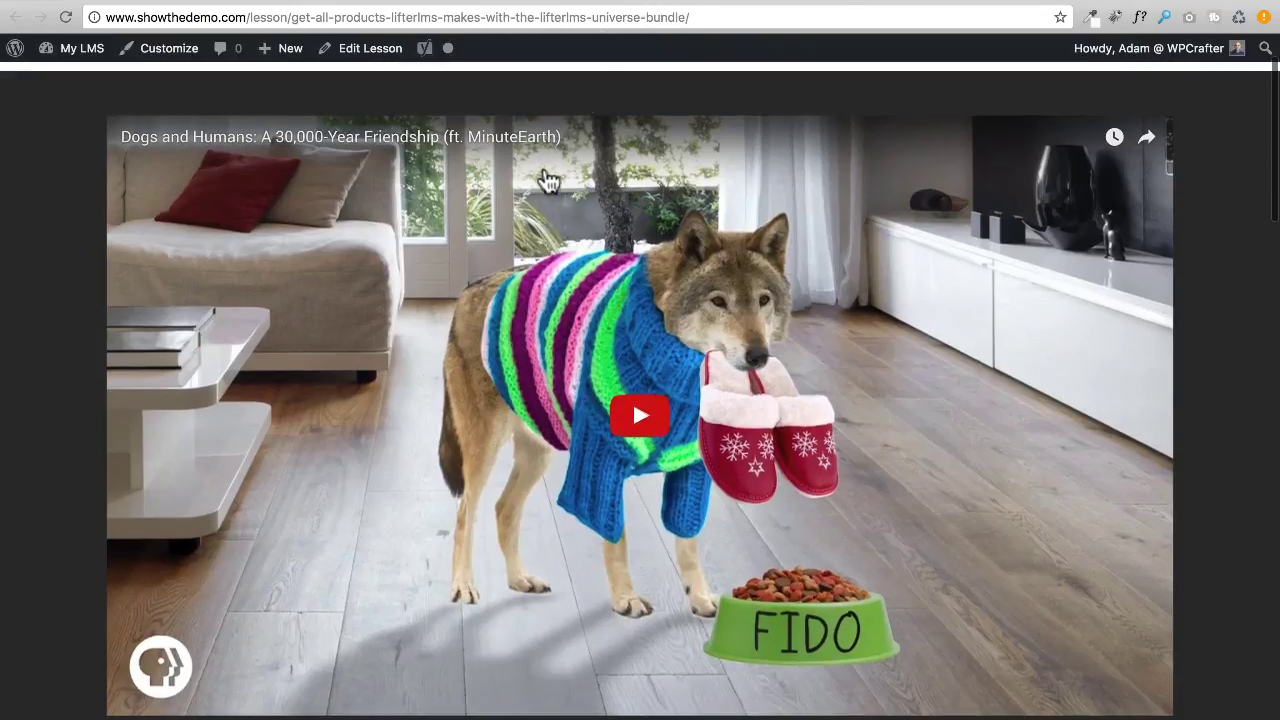
# Step: Switch to the Embed Responsively website, examine the YouTube page URL and its embed code, and compare them with the published lesson's header video
pyautogui.click(397, 3)
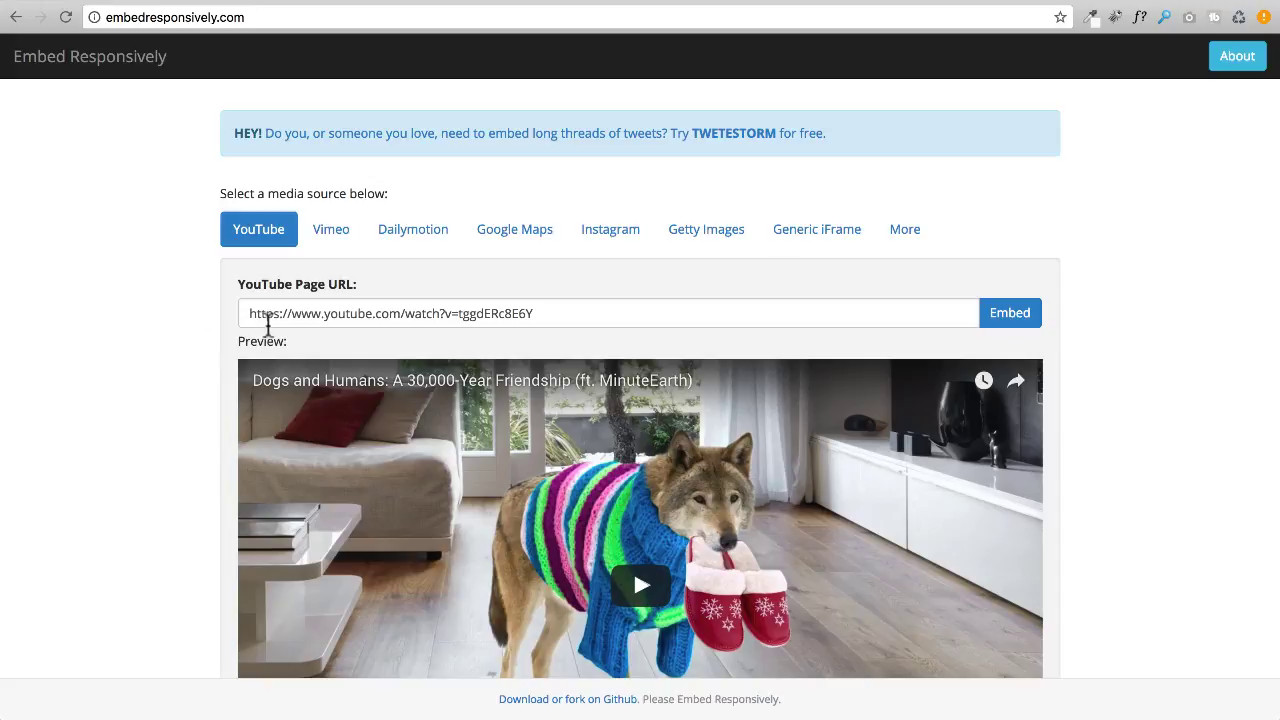
pyautogui.moveTo(242, 313); pyautogui.dragTo(708, 313)
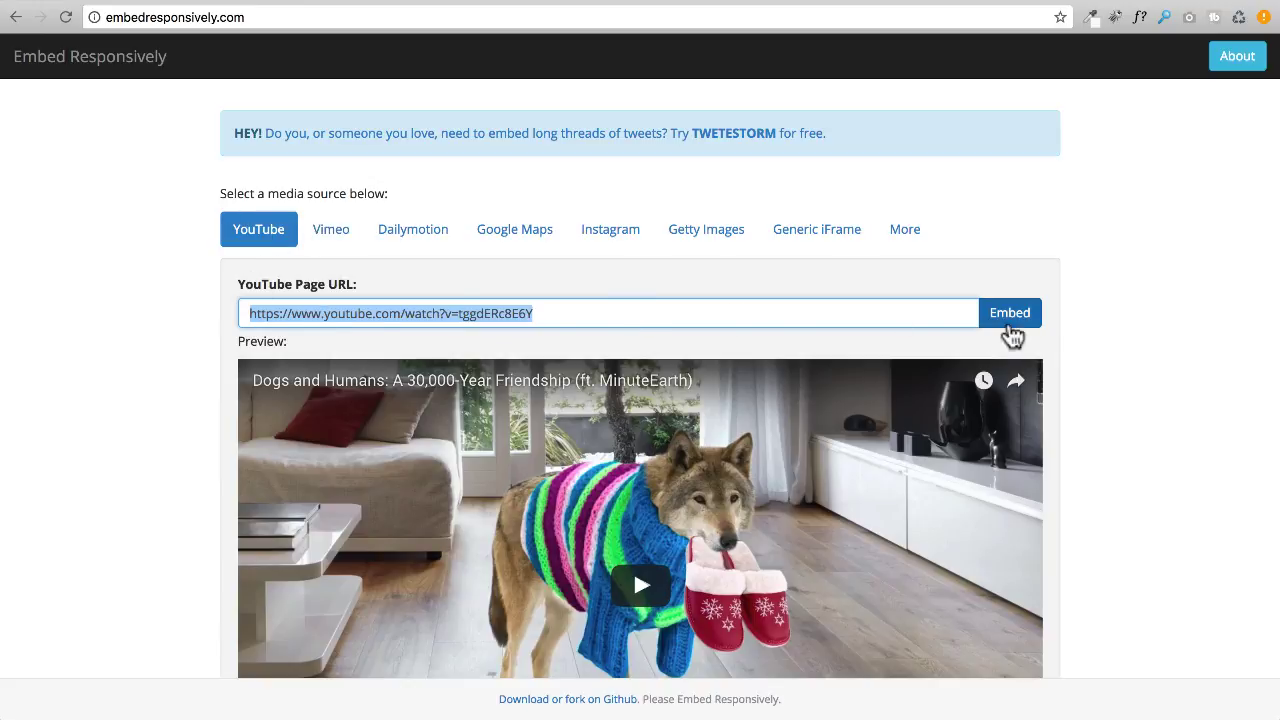
pyautogui.scroll(-5, 697, 290)
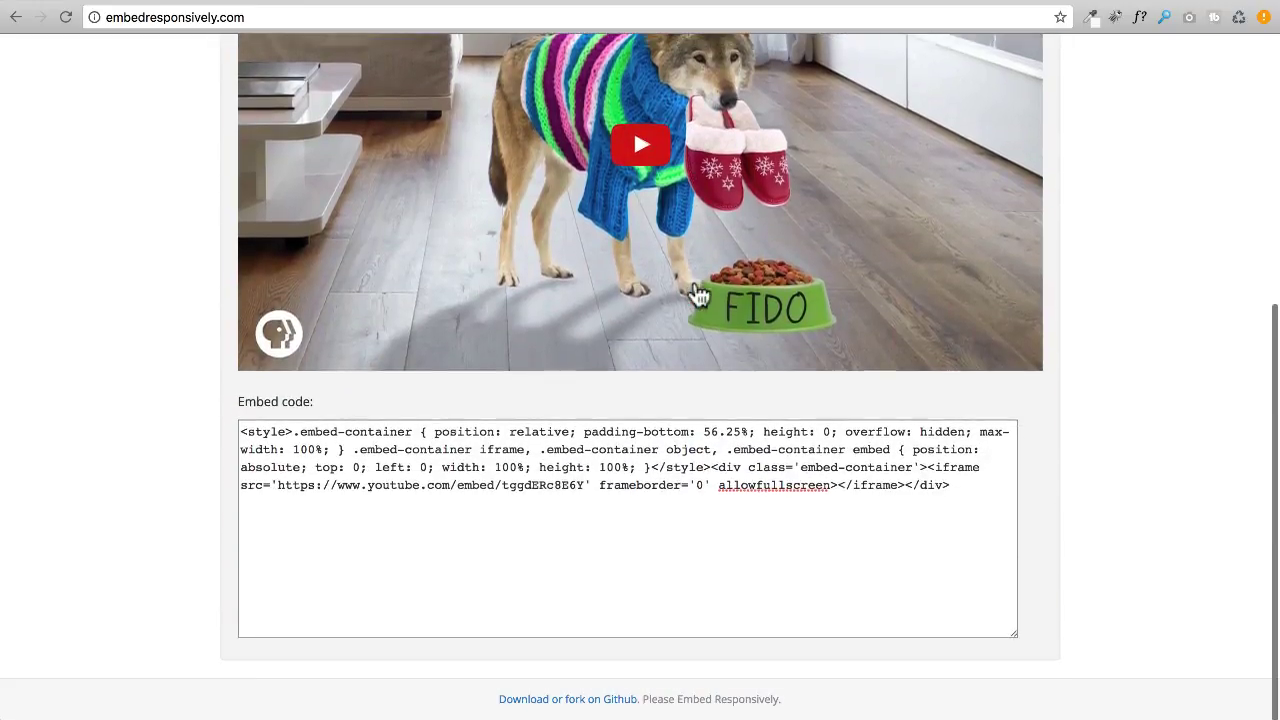
pyautogui.moveTo(963, 485); pyautogui.dragTo(185, 413)
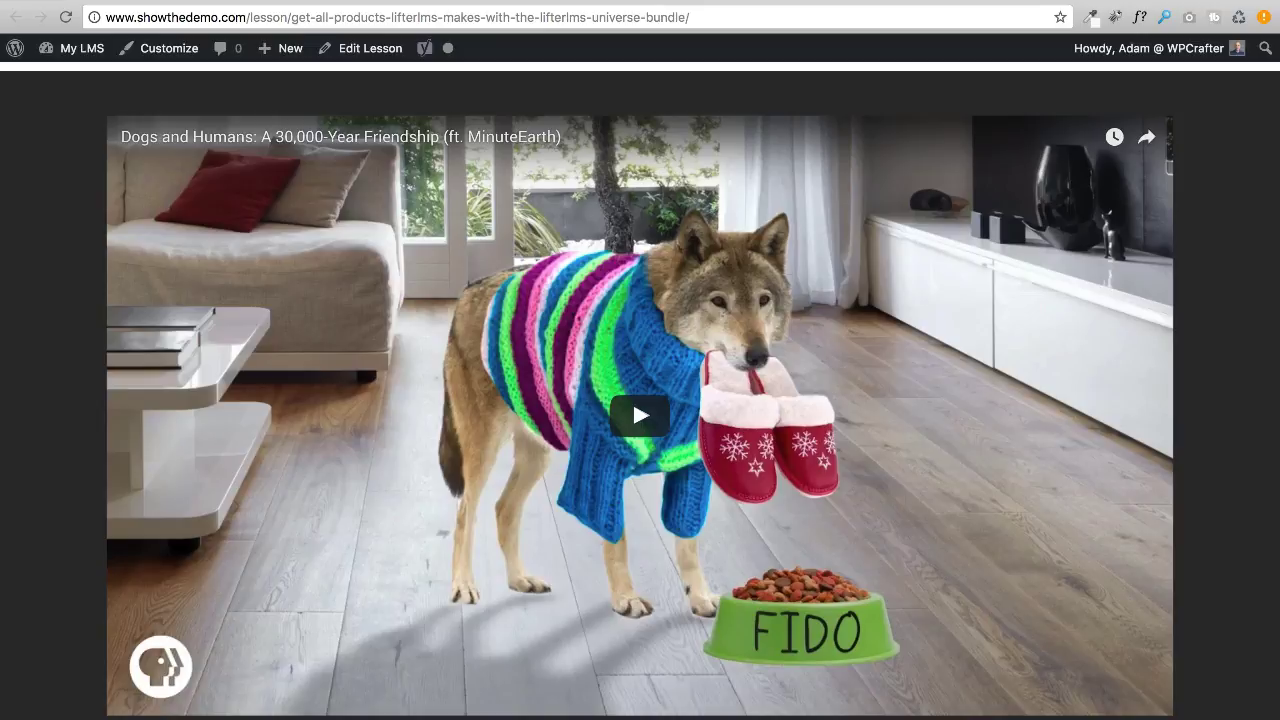
pyautogui.scroll(1, 243, 388)
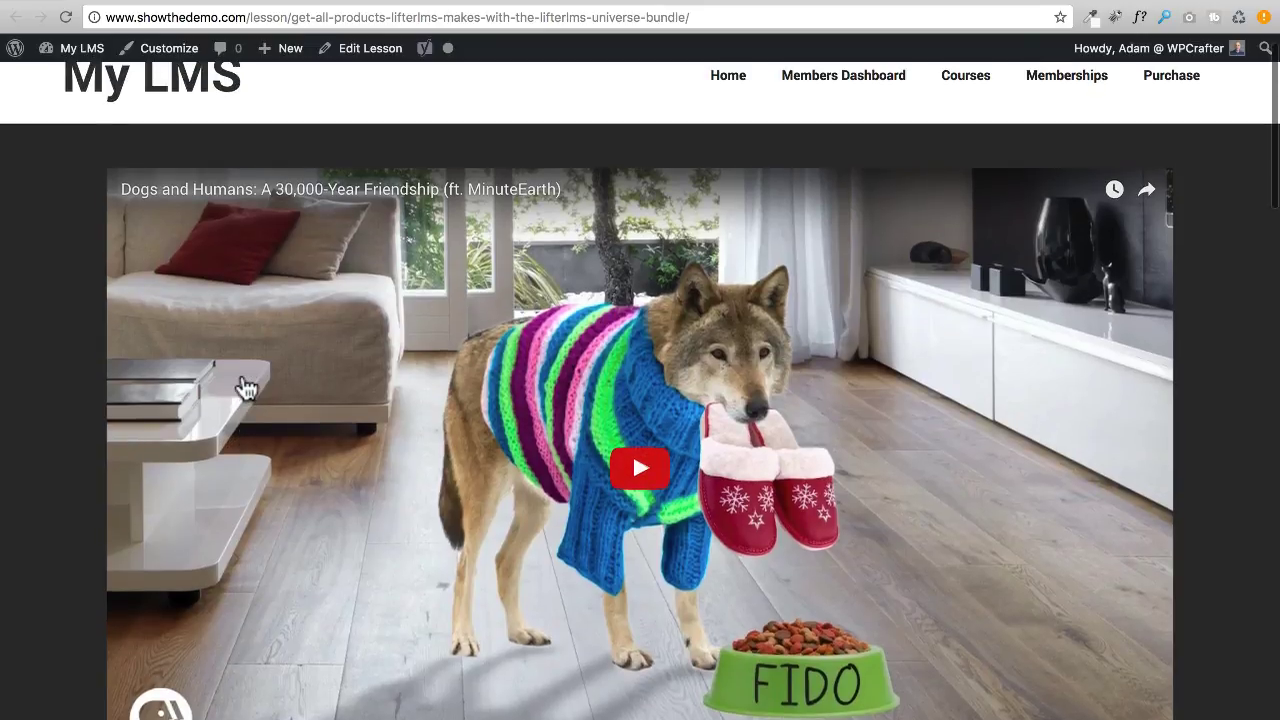
pyautogui.scroll(-1, 246, 388)
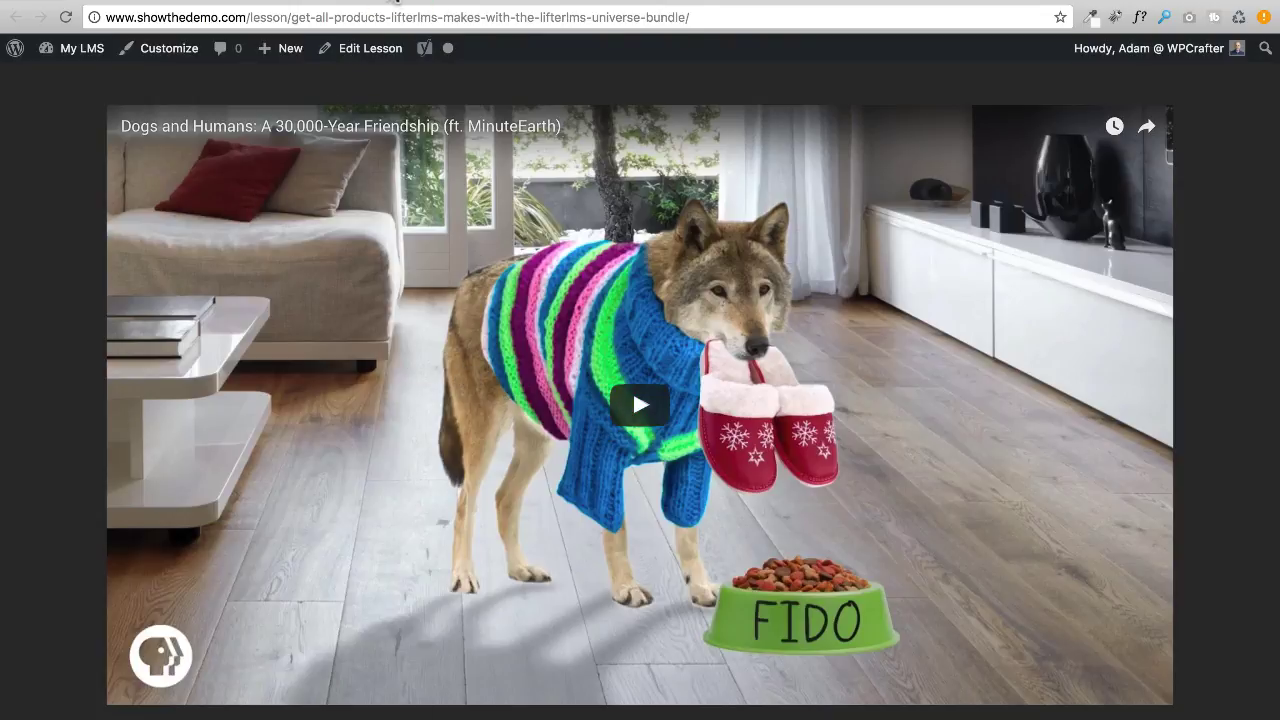
# Step: Return to Embed Responsively and examine the YouTube embed code, highlighting the video ID and the complete code block
pyautogui.click(396, 3)
pyautogui.scroll(5, 206, 203)
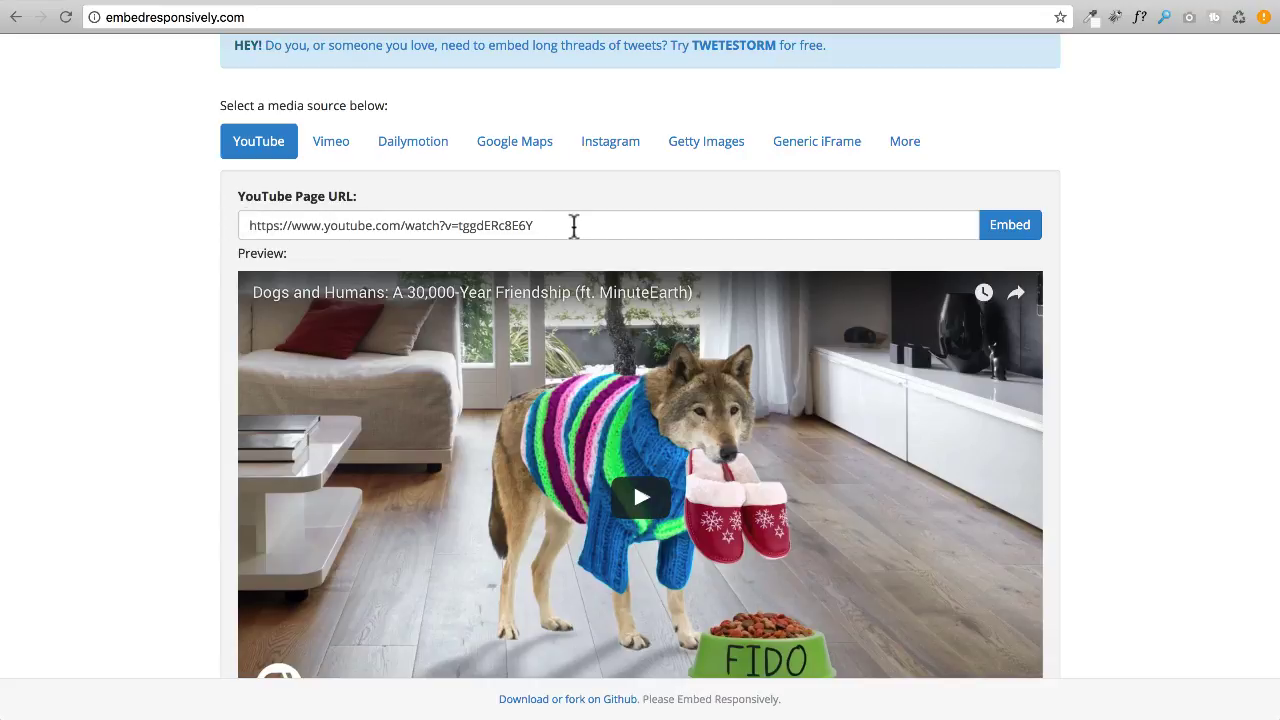
pyautogui.press('Return')
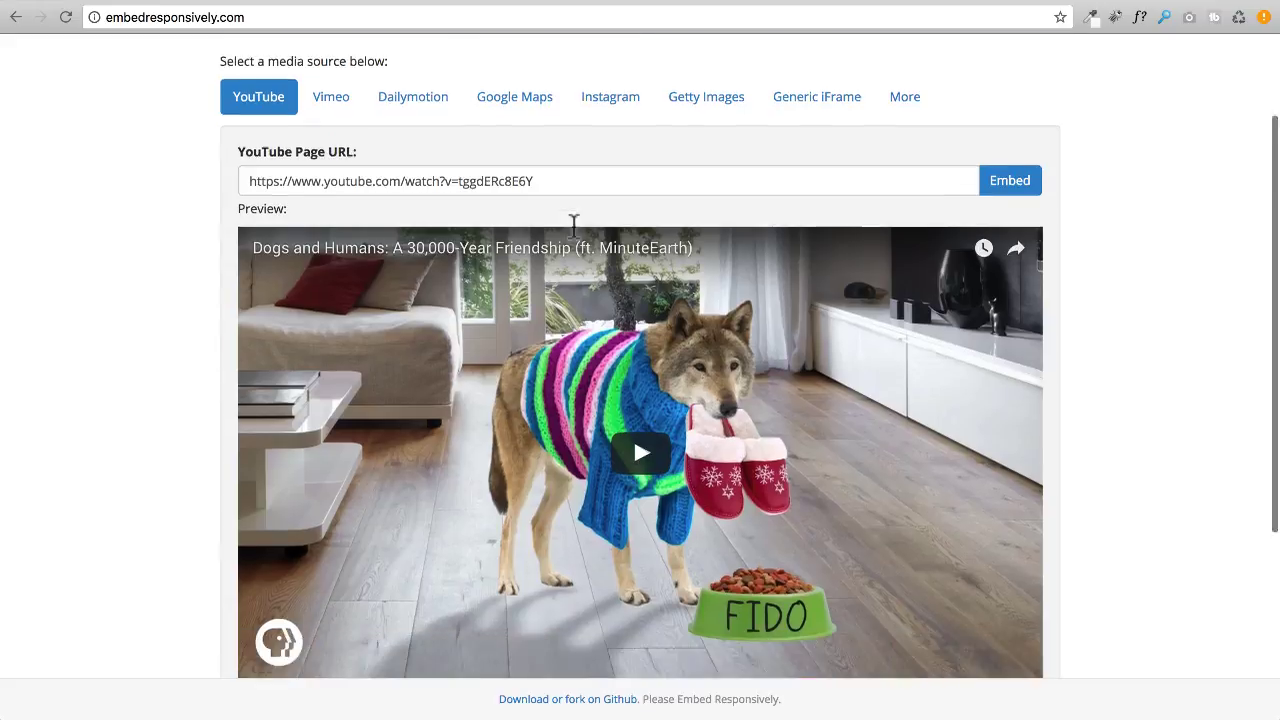
pyautogui.click(656, 524)
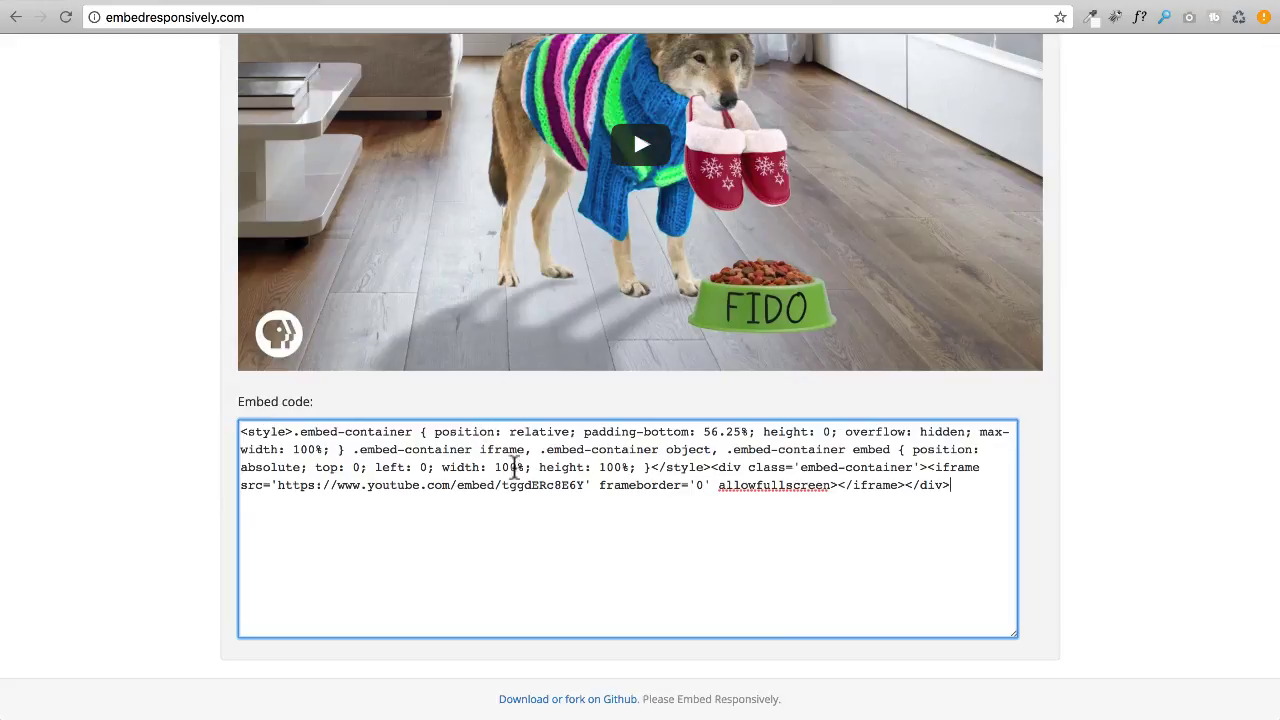
pyautogui.moveTo(502, 485); pyautogui.dragTo(587, 486)
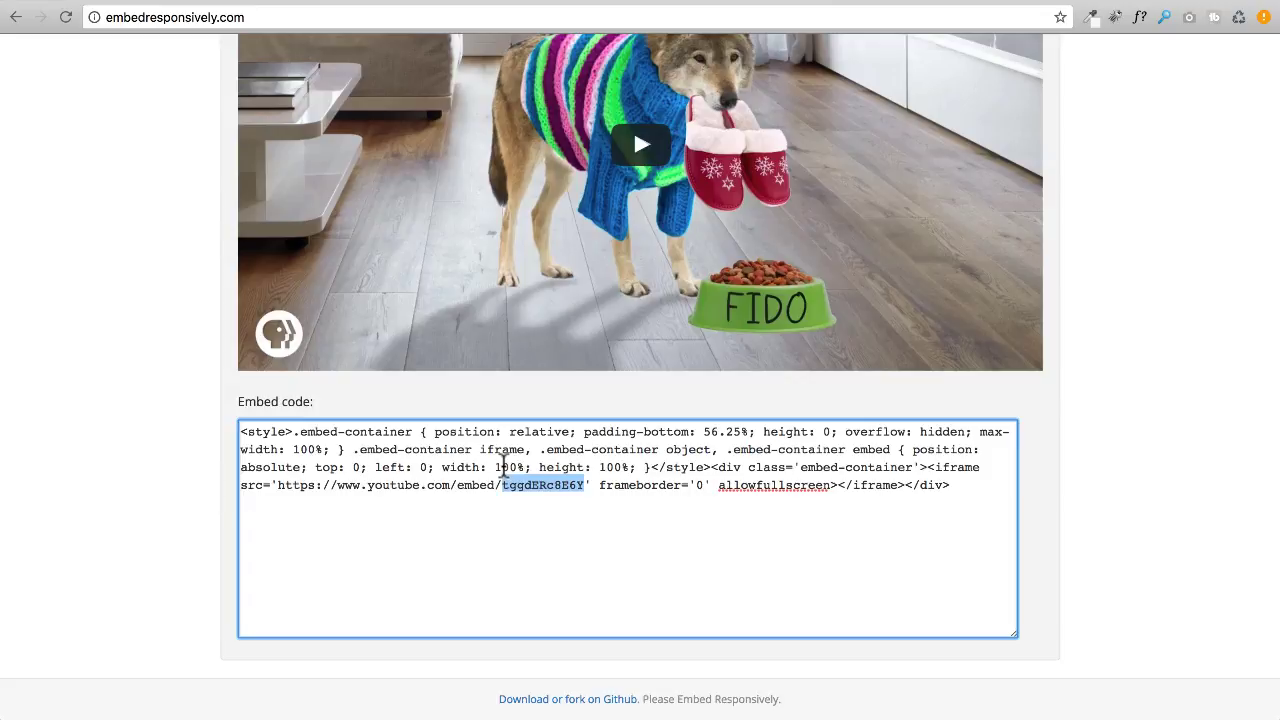
pyautogui.moveTo(958, 486); pyautogui.dragTo(201, 407)
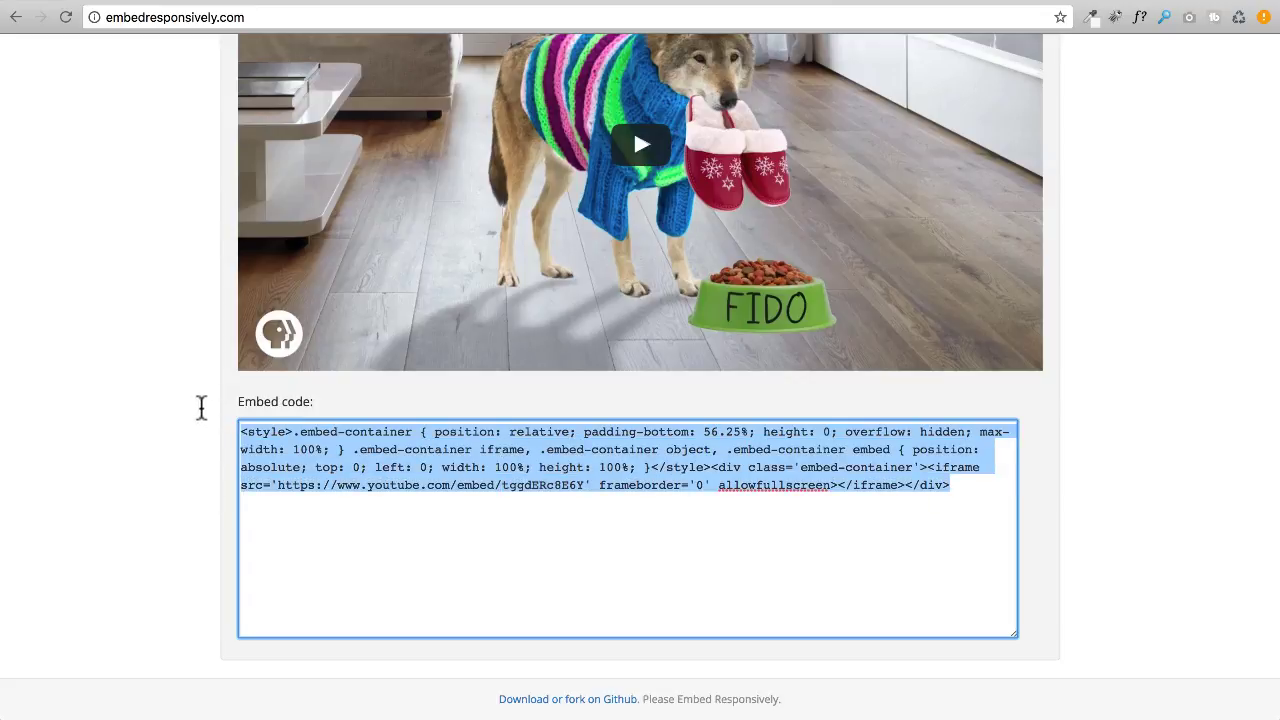
pyautogui.scroll(10, 205, 403)
pyautogui.scroll(-10, 177, 180)
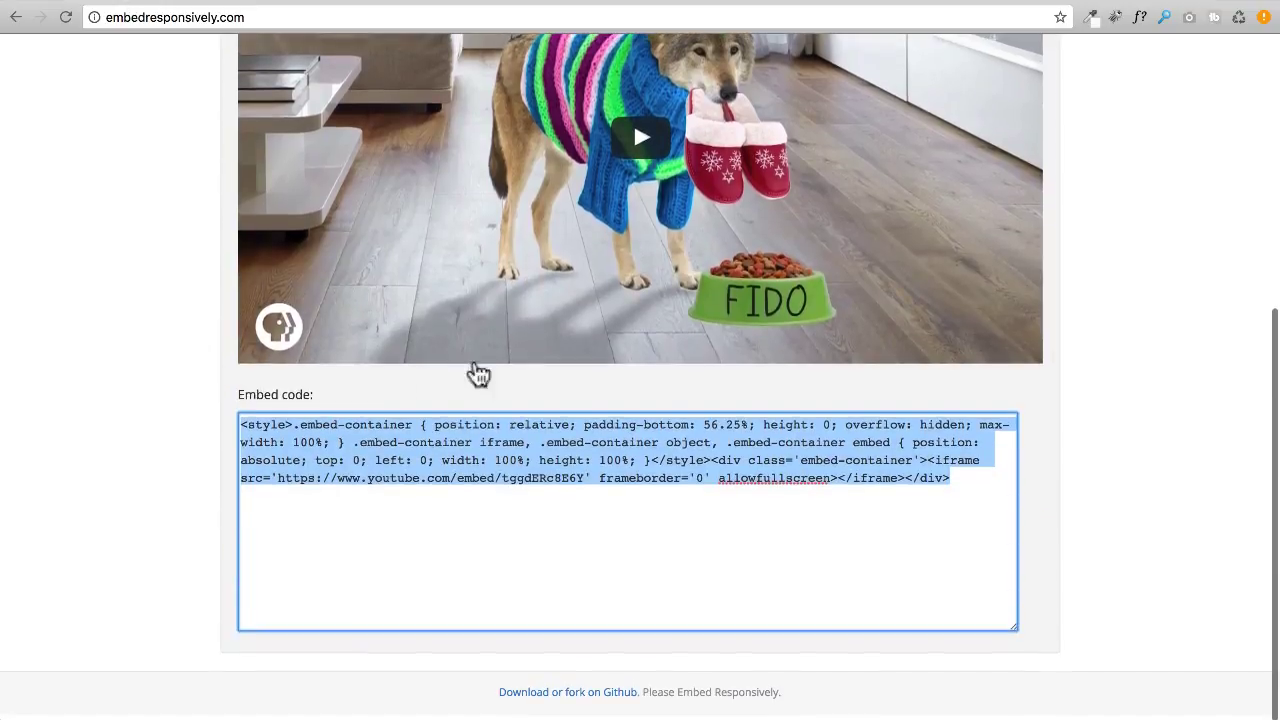
pyautogui.click(597, 540)
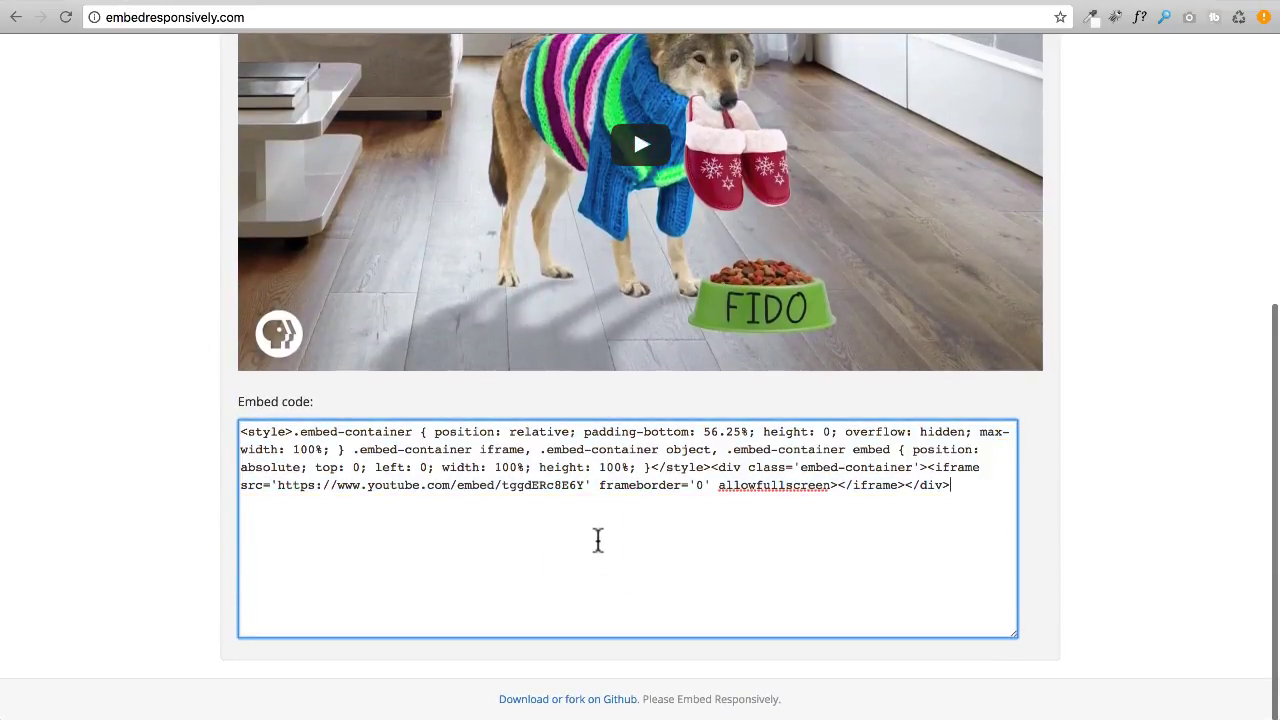
pyautogui.scroll(5, 151, 368)
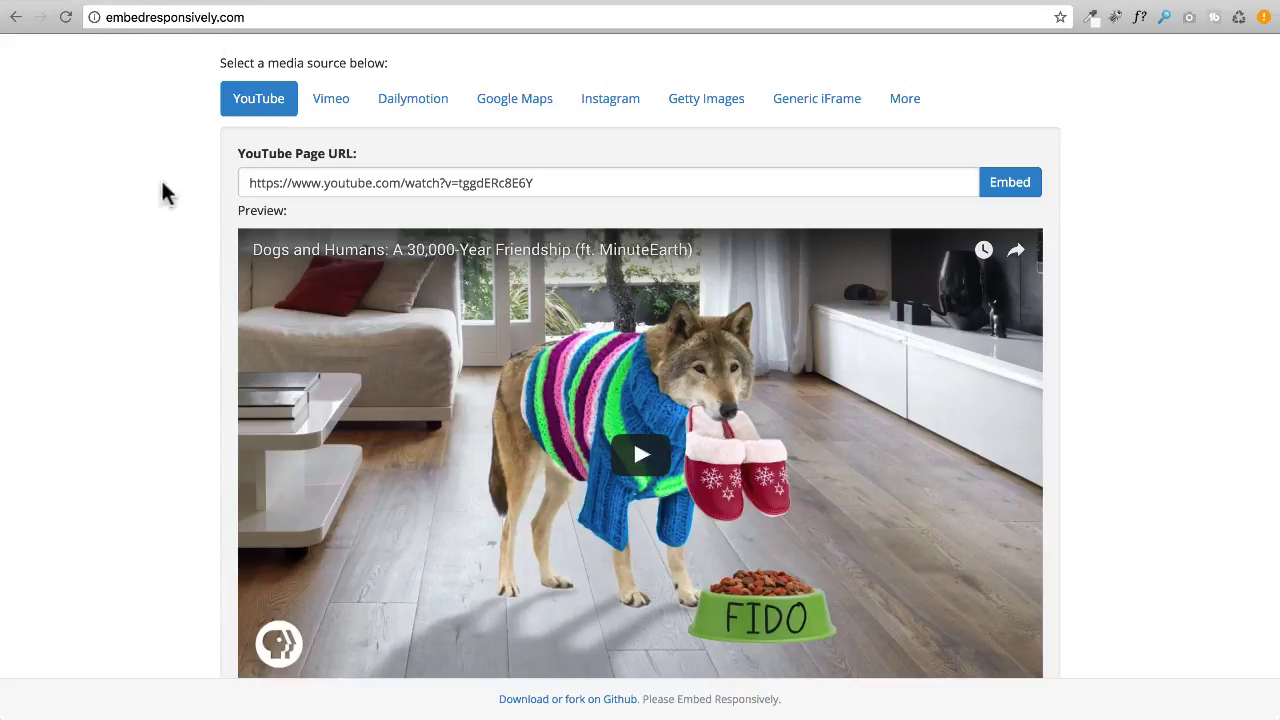
pyautogui.scroll(-2, 195, 289)
pyautogui.scroll(-3, 195, 289)
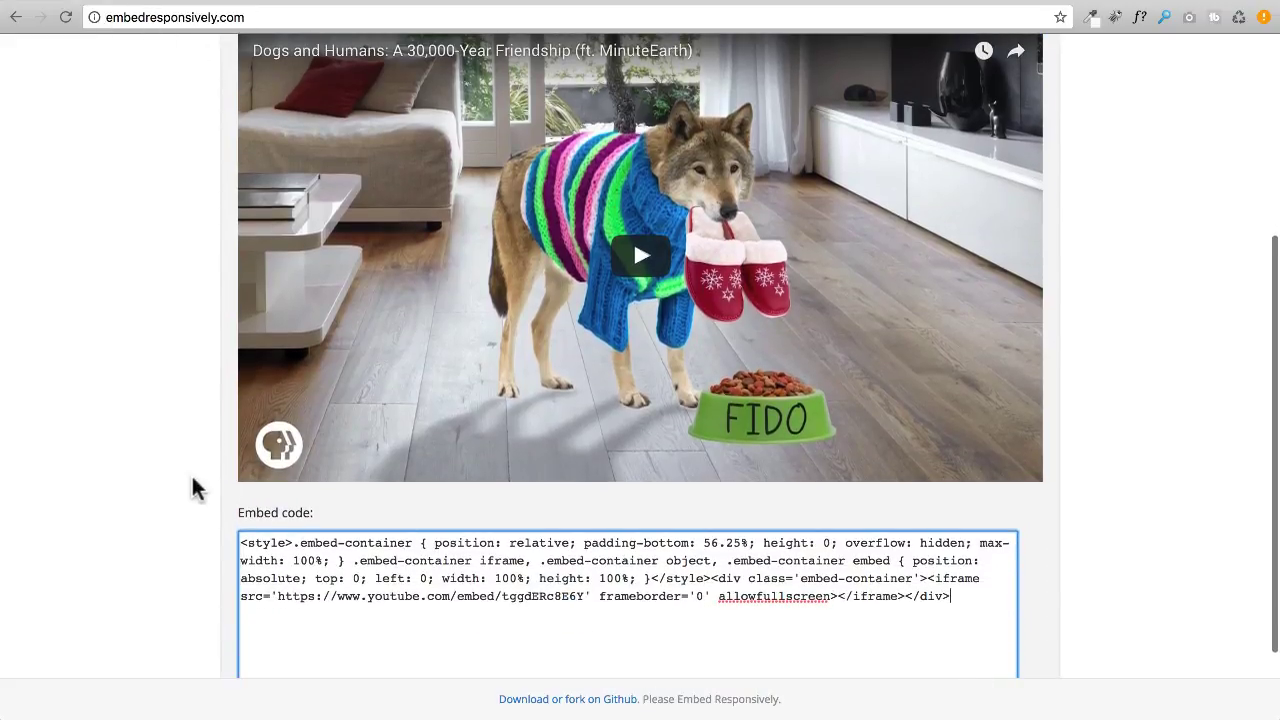
pyautogui.scroll(5, 200, 465)
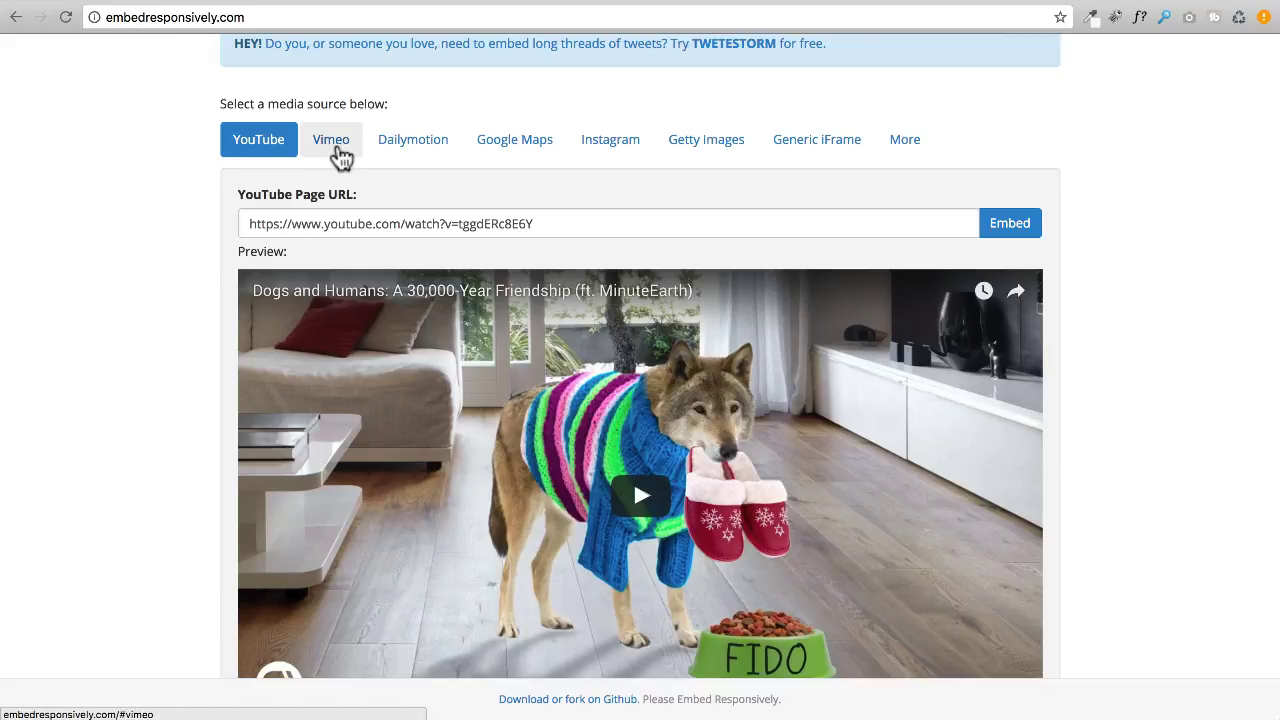
pyautogui.click(338, 150)
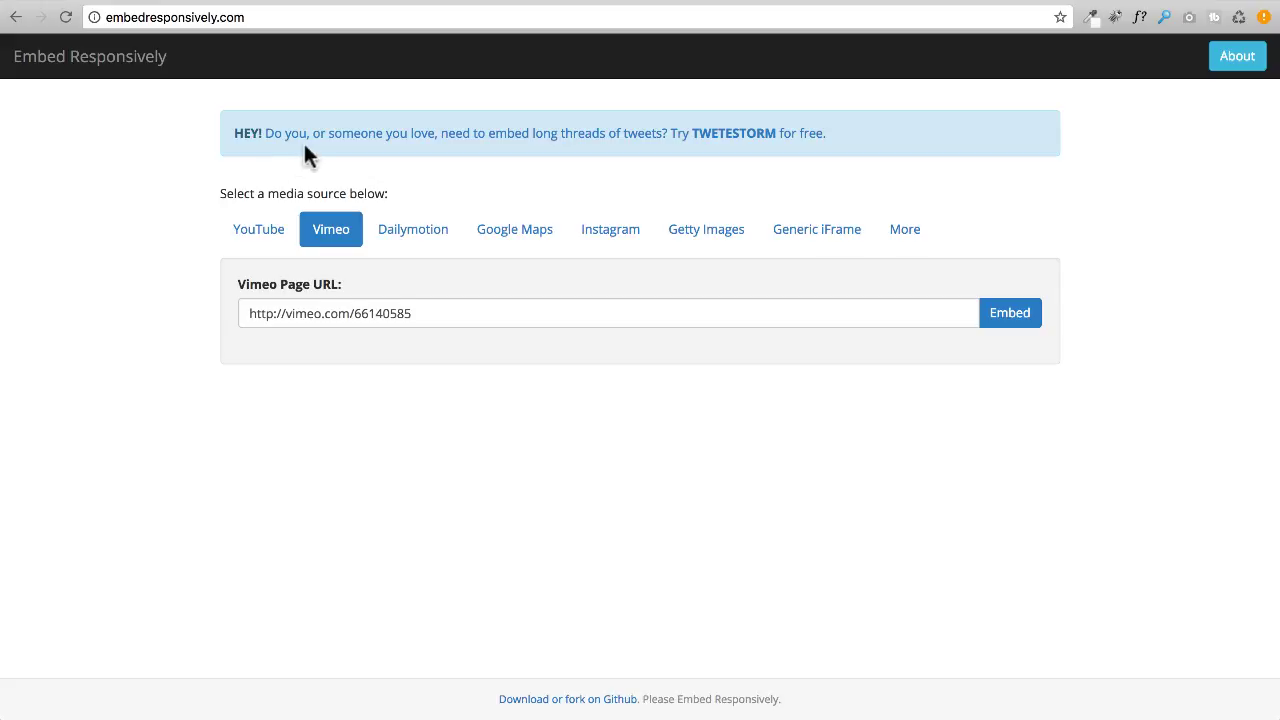
pyautogui.click(1009, 313)
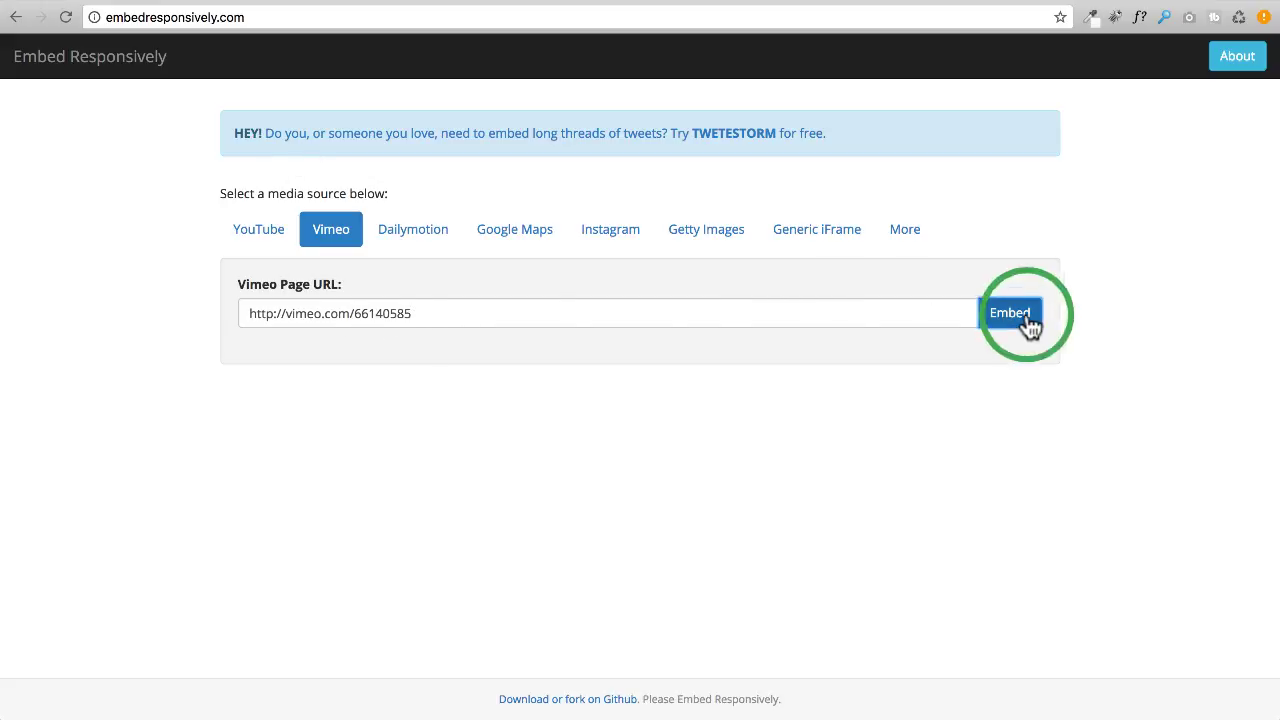
pyautogui.scroll(-5, 655, 330)
pyautogui.moveTo(571, 537); pyautogui.dragTo(240, 425)
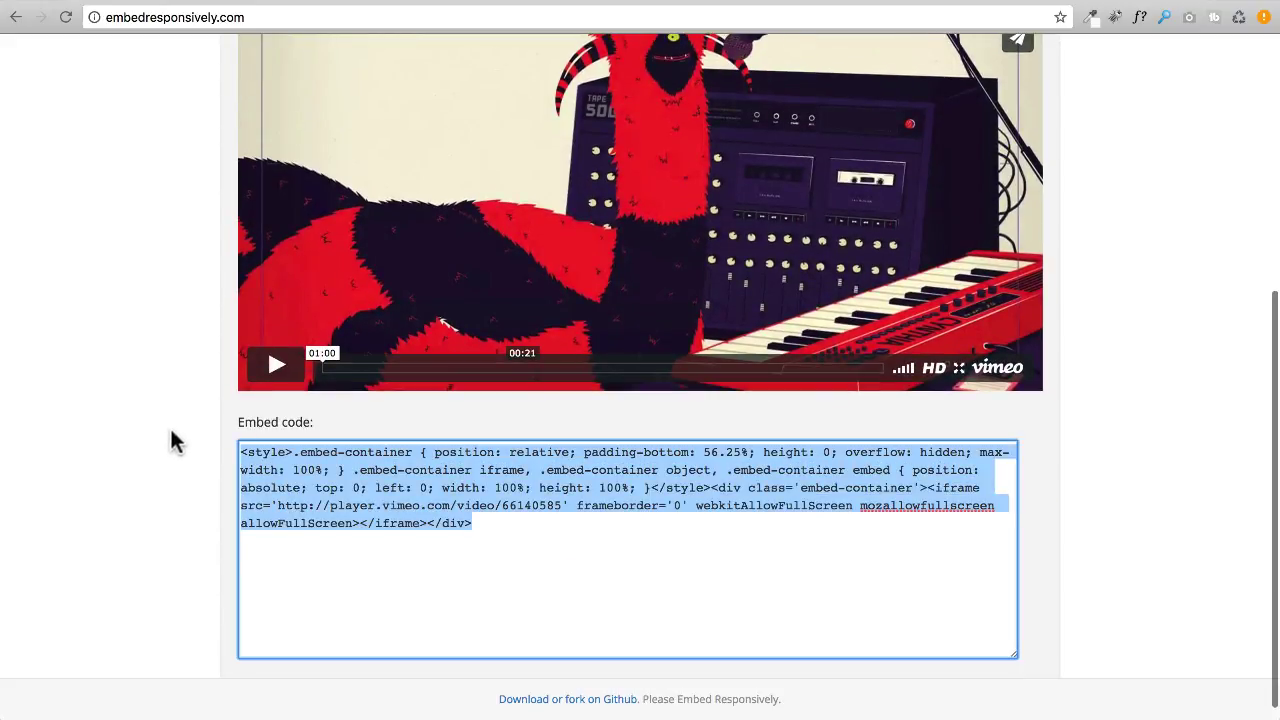
pyautogui.scroll(5, 170, 437)
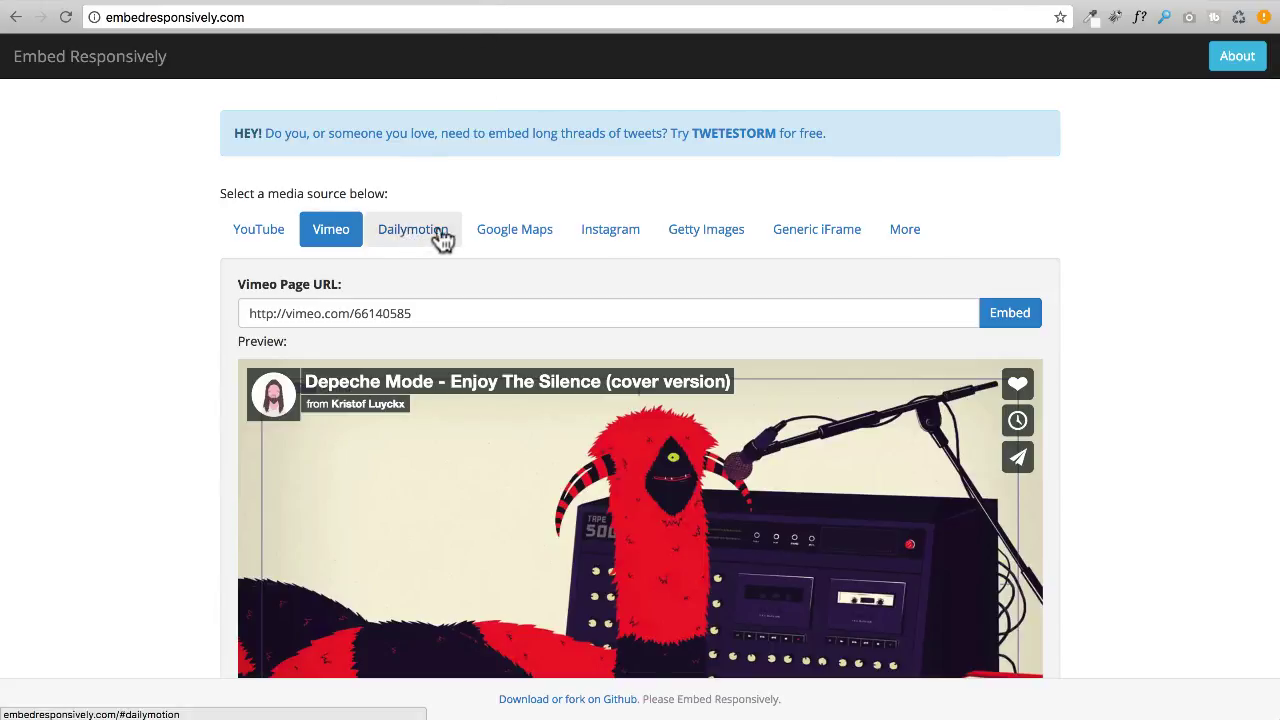
# Step: Compare the embed code in the lesson editor's page header content with the video on the published Universe Bundle lesson
pyautogui.click(518, 5)
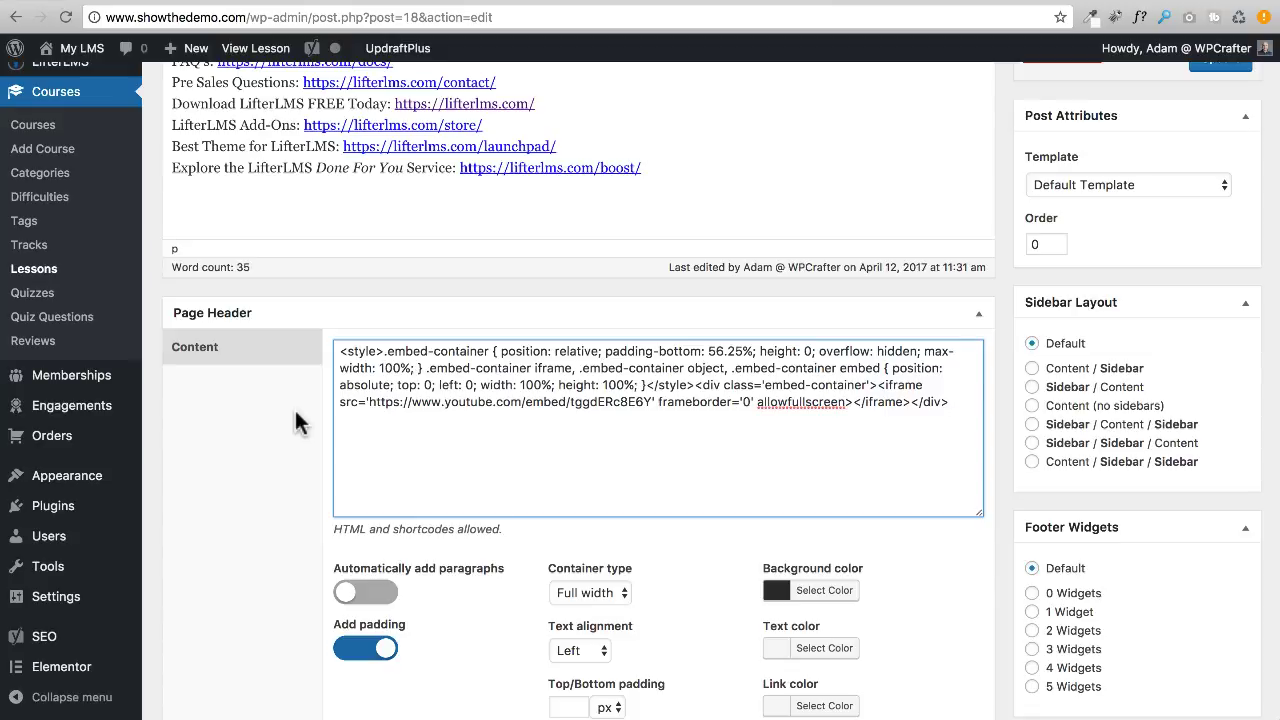
pyautogui.click(760, 2)
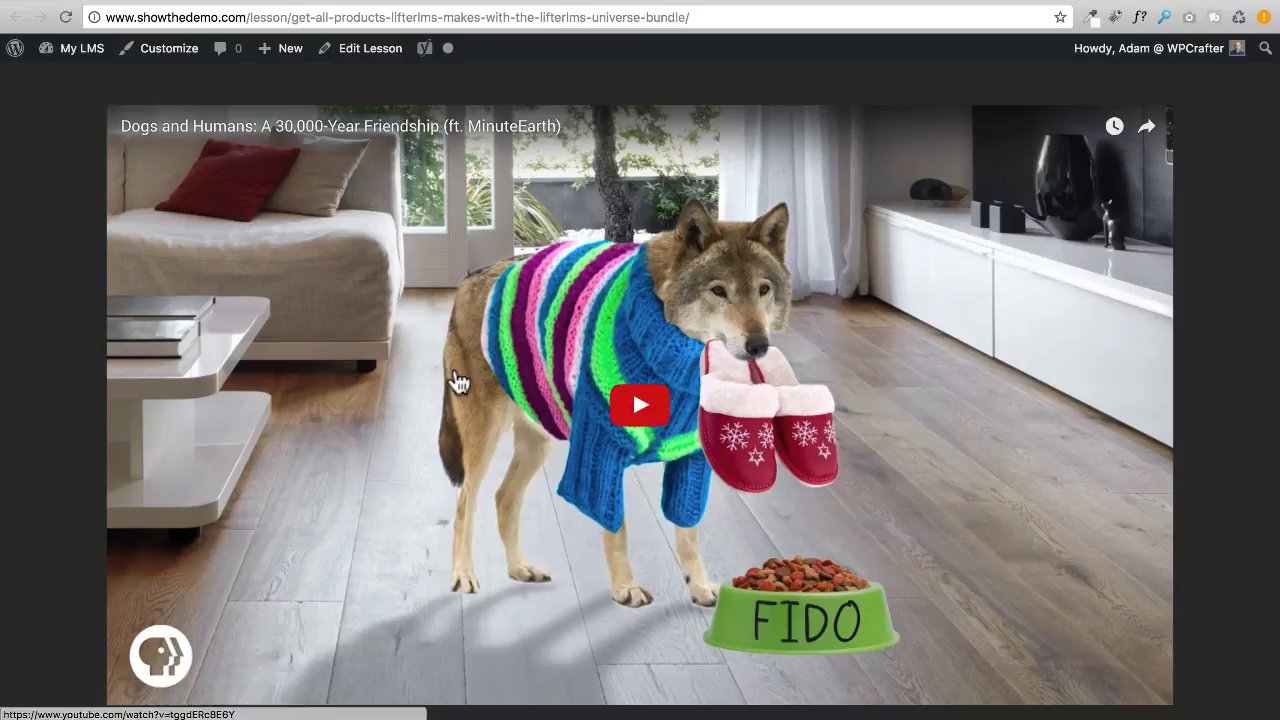
pyautogui.scroll(-1, 460, 380)
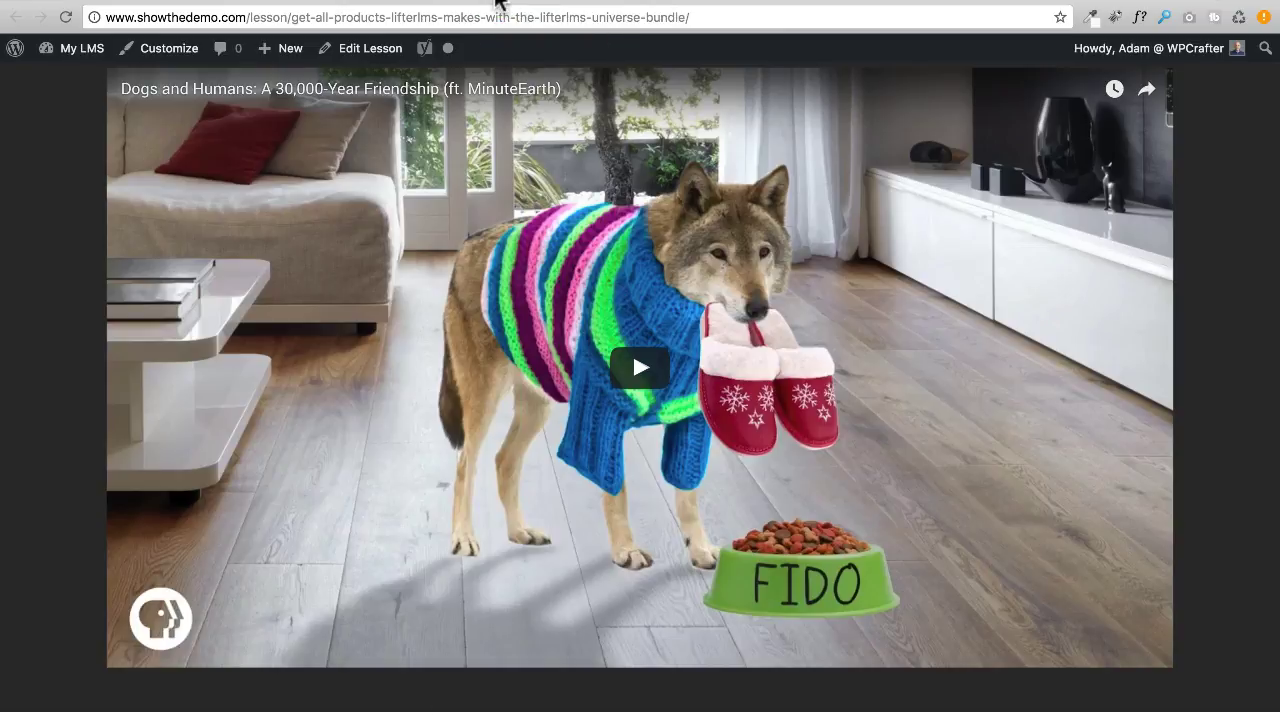
pyautogui.click(497, 3)
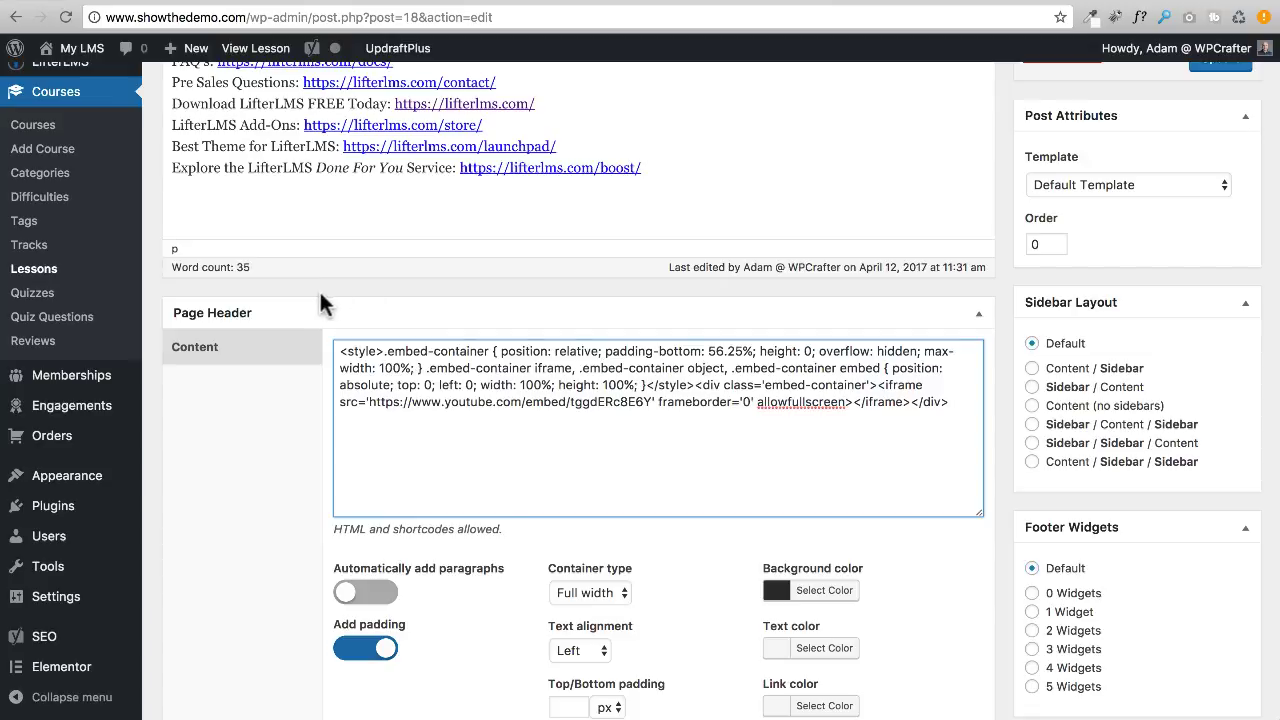
pyautogui.scroll(4, 318, 294)
pyautogui.scroll(-6, 300, 300)
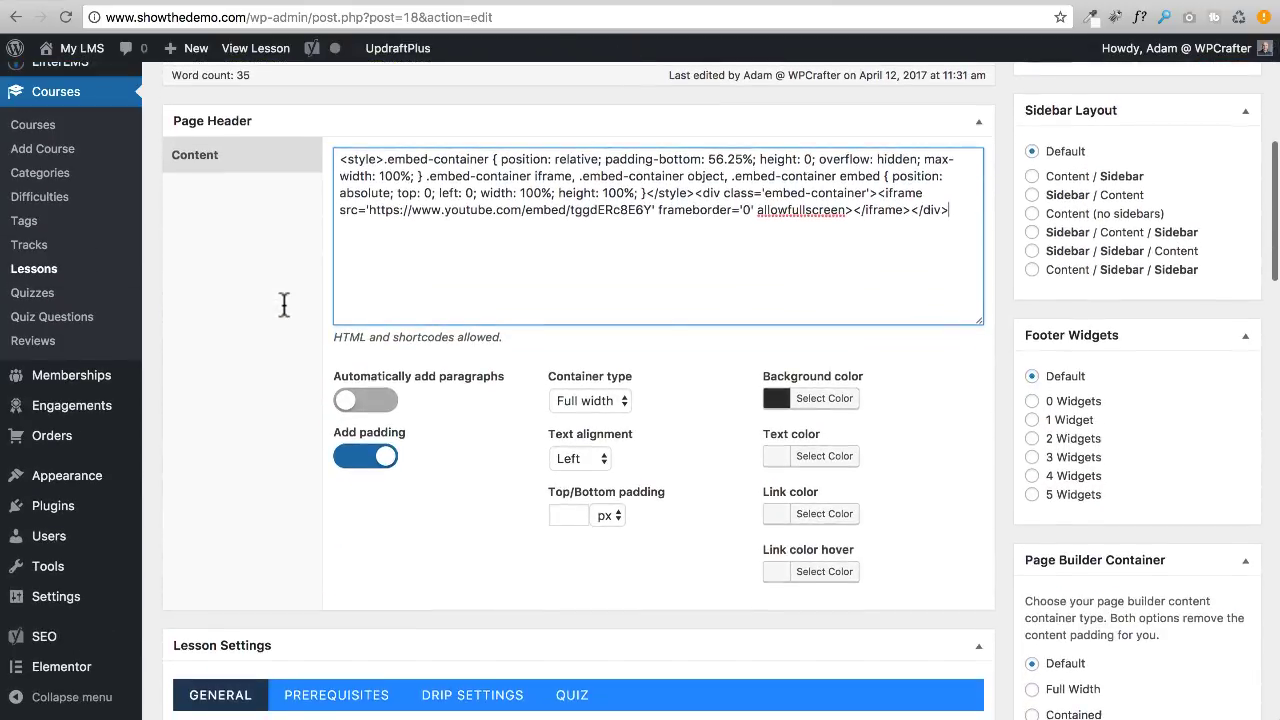
pyautogui.scroll(1, 284, 305)
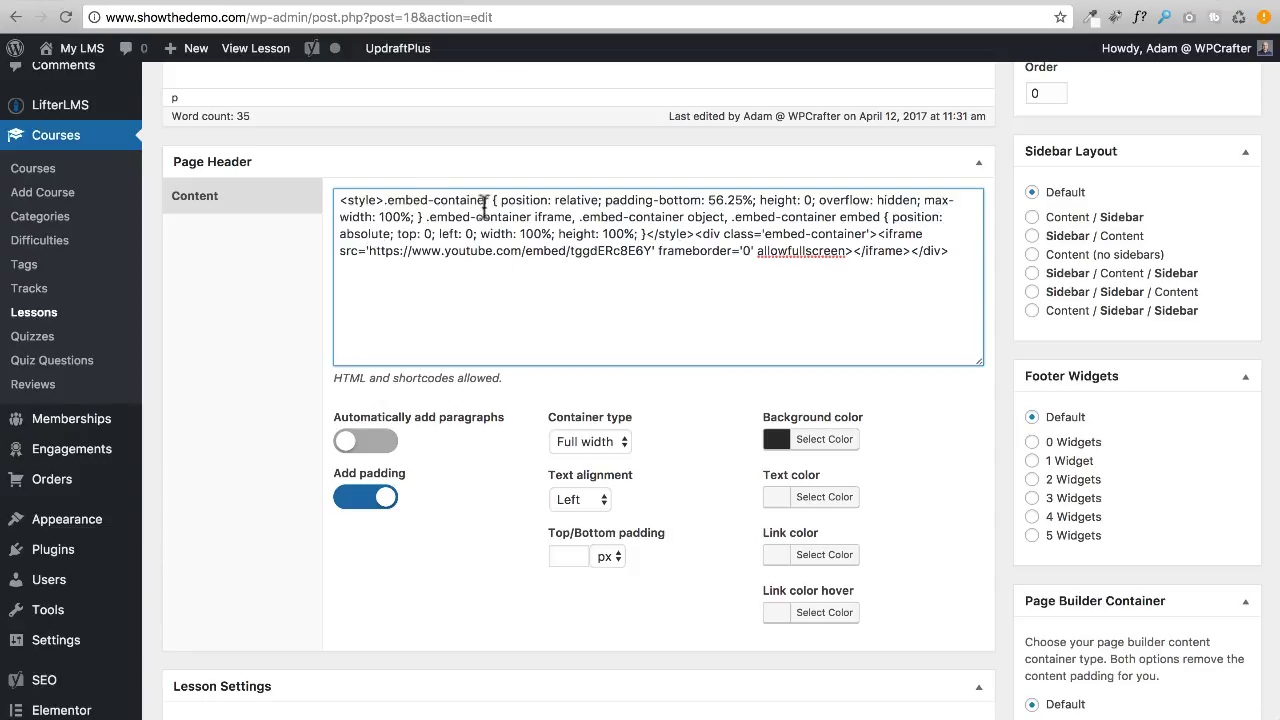
# Step: Check the Vimeo embed code on Embed Responsively again and return to the lesson's page header content in the editor
pyautogui.click(390, 3)
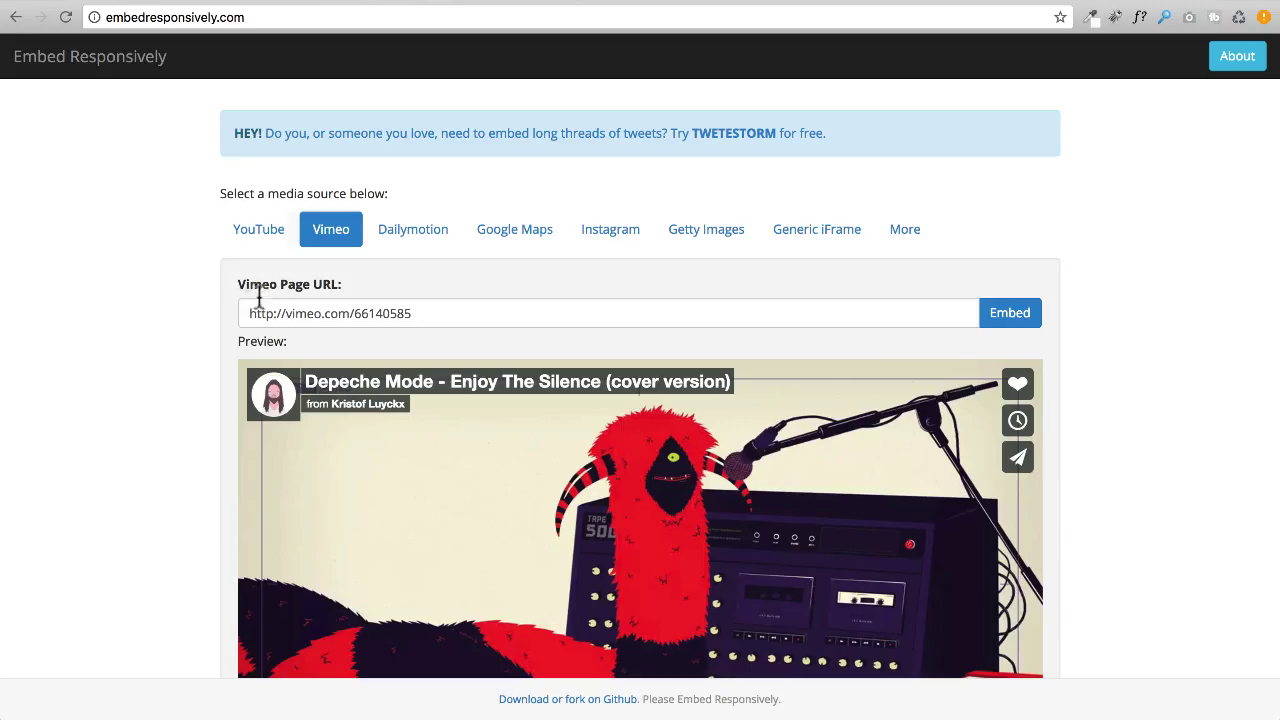
pyautogui.scroll(-3, 228, 325)
pyautogui.scroll(-3, 228, 325)
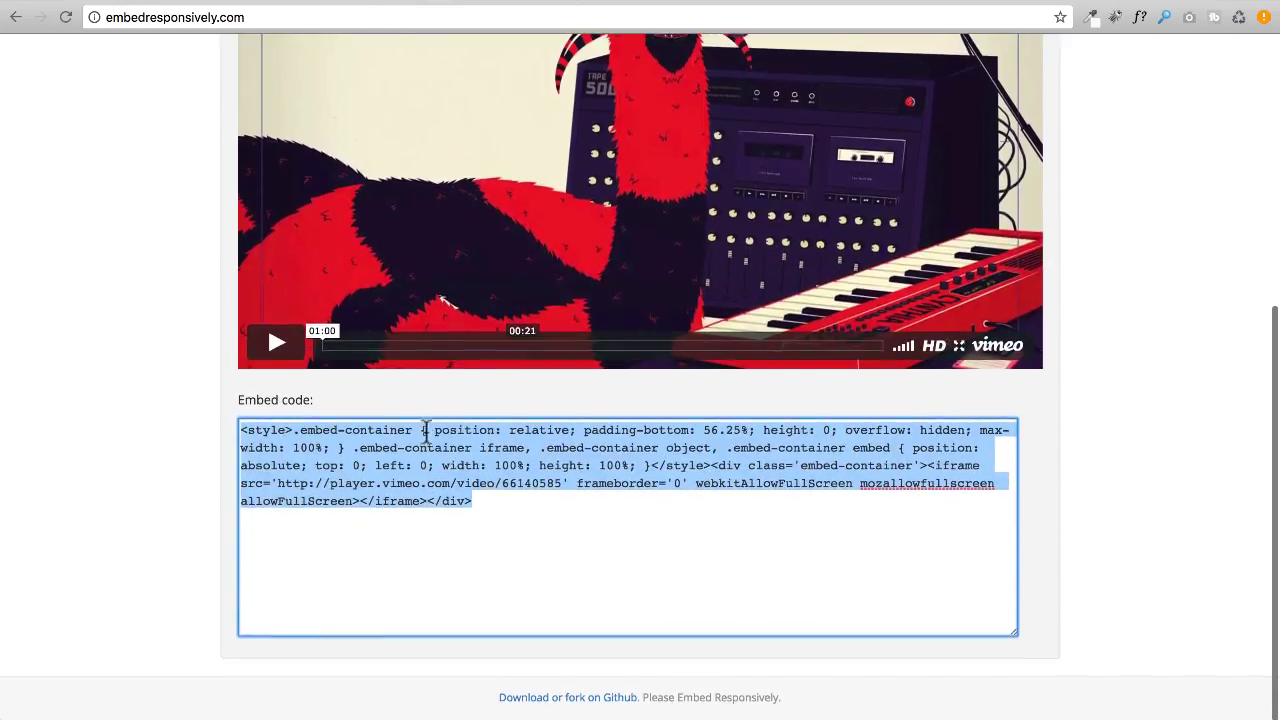
pyautogui.click(519, 3)
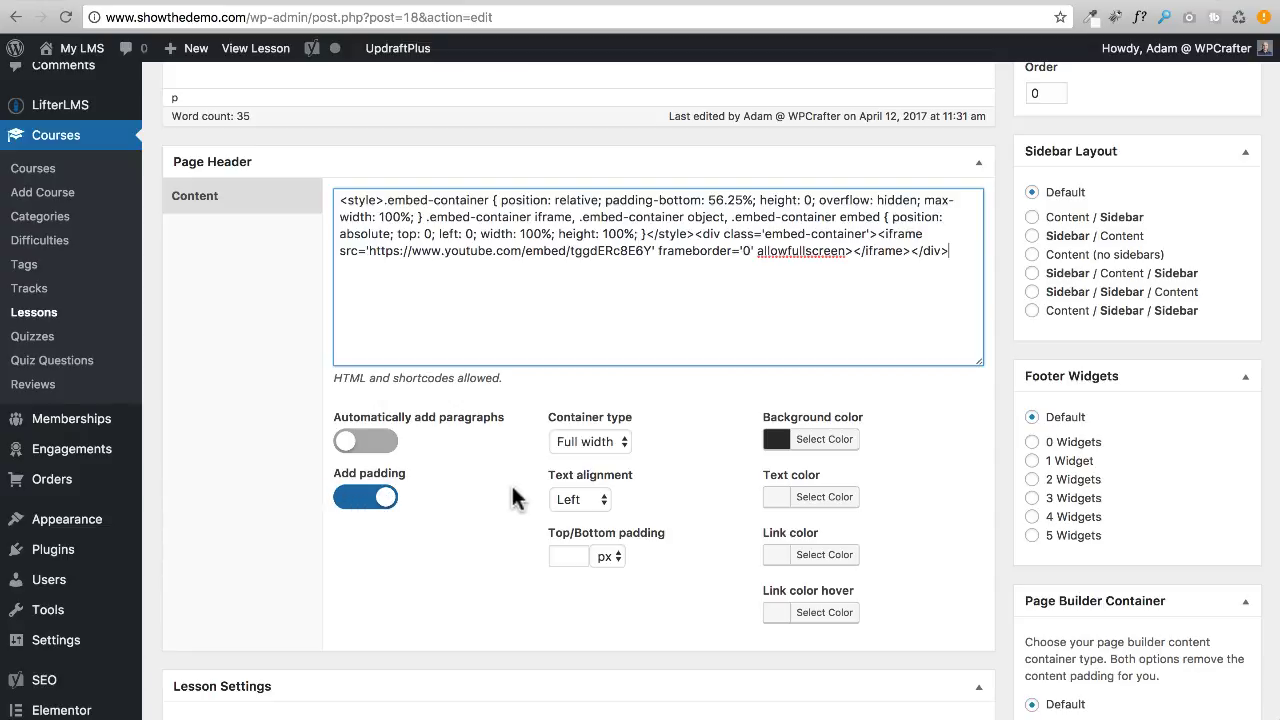
# Step: Review the page header's container type choices, keeping Full width, and inspect the background color picker without changing the color
pyautogui.click(625, 442)
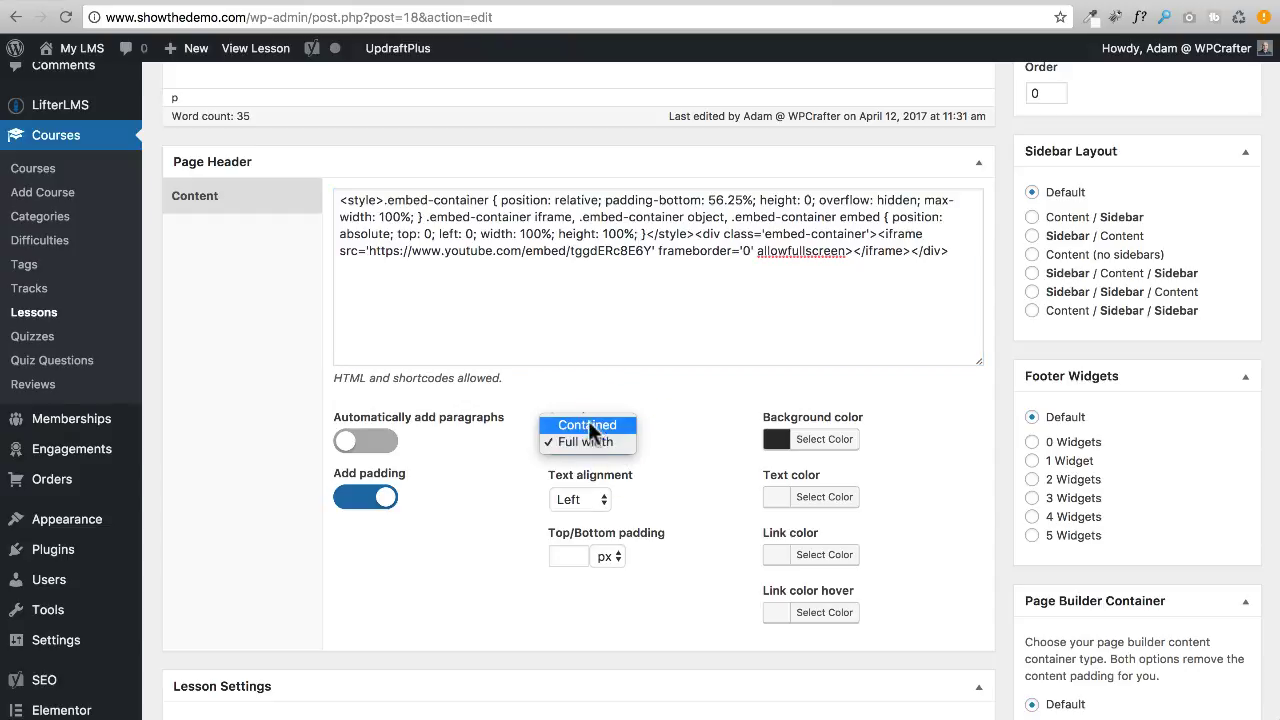
pyautogui.click(587, 441)
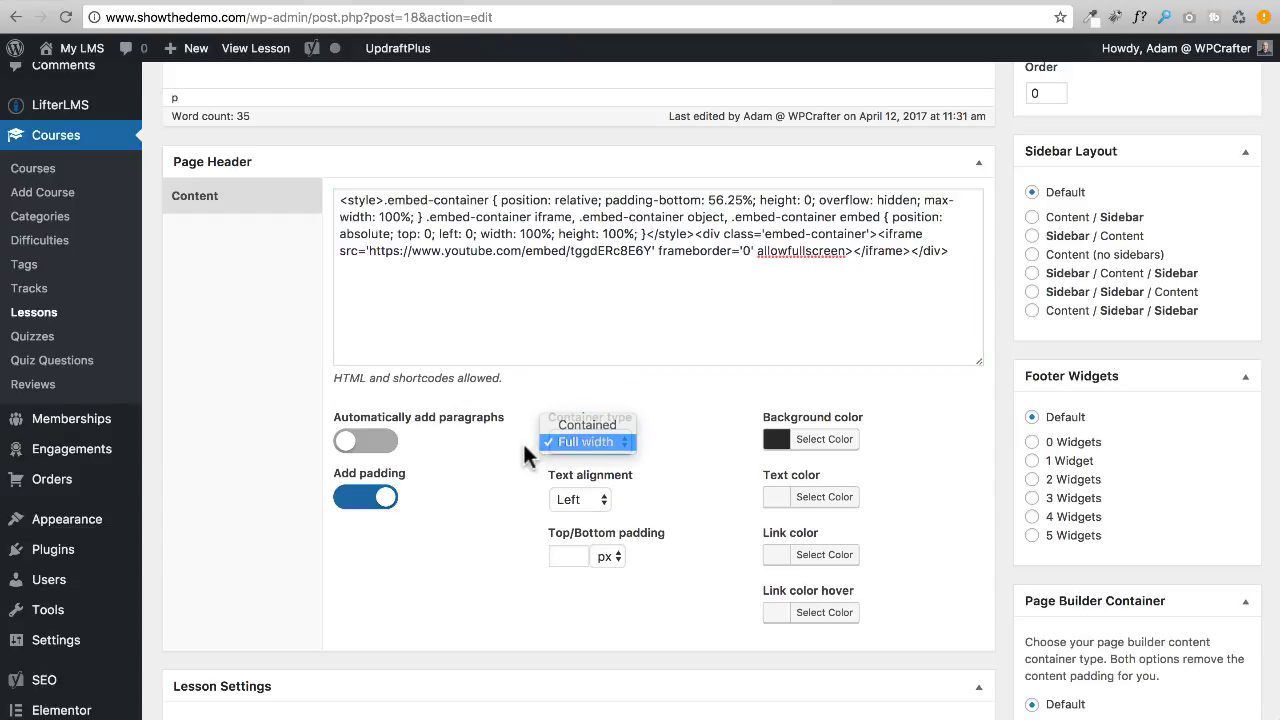
pyautogui.scroll(-3, 508, 477)
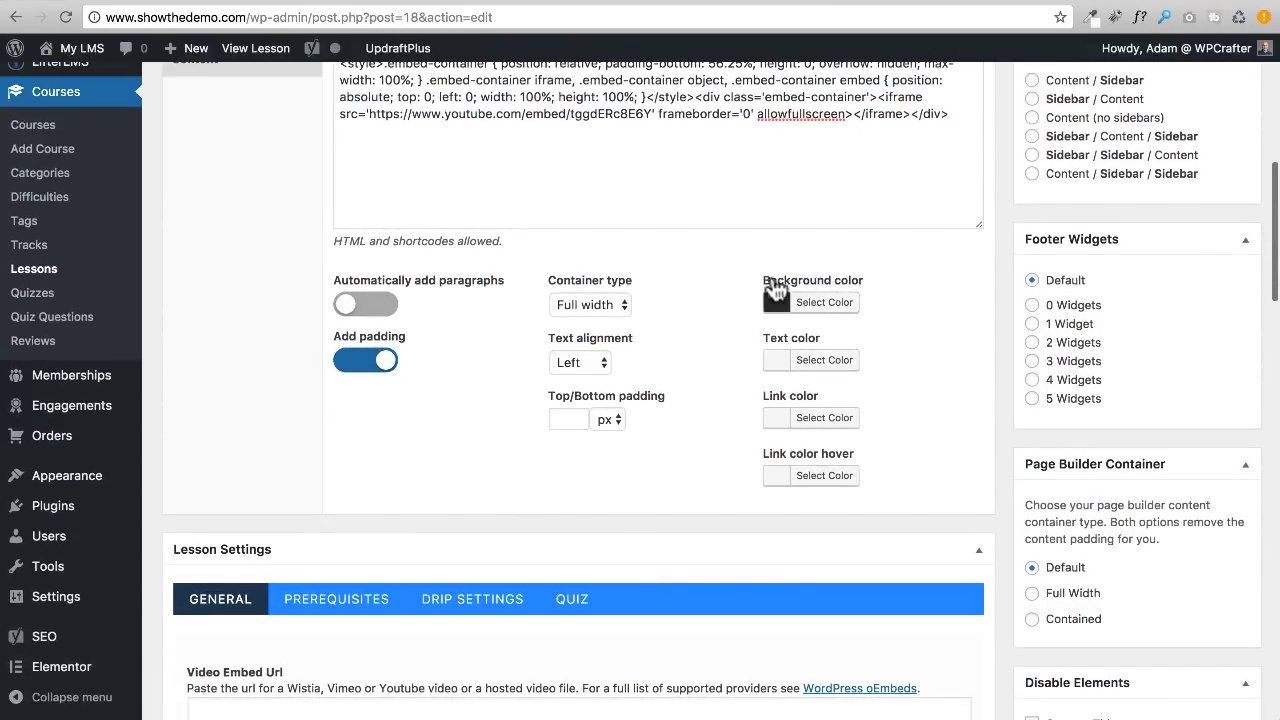
pyautogui.click(818, 303)
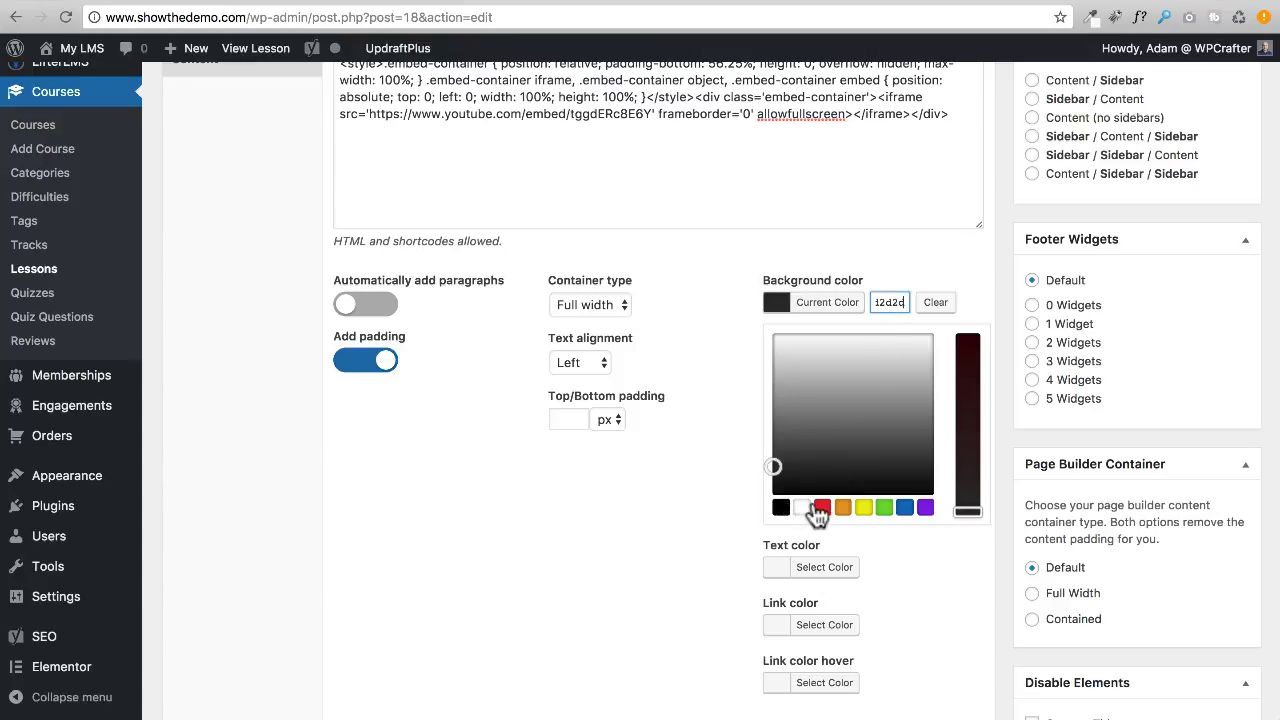
pyautogui.click(728, 291)
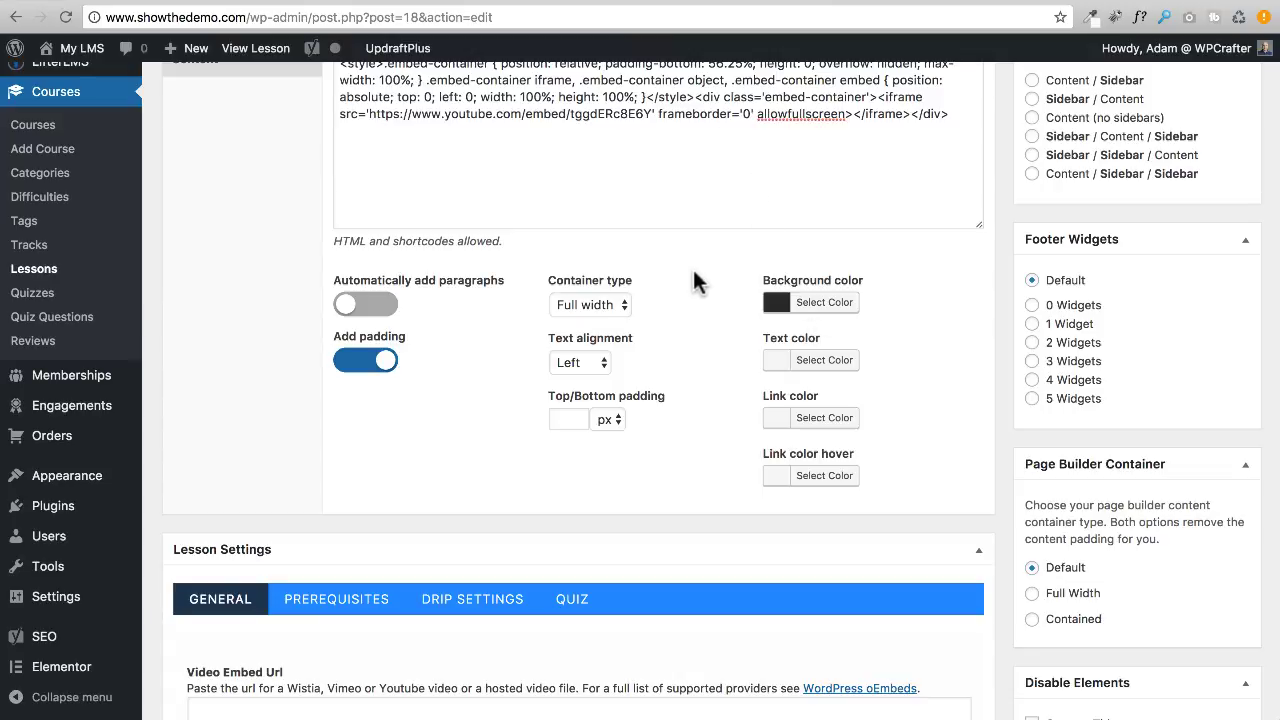
pyautogui.scroll(2, 697, 283)
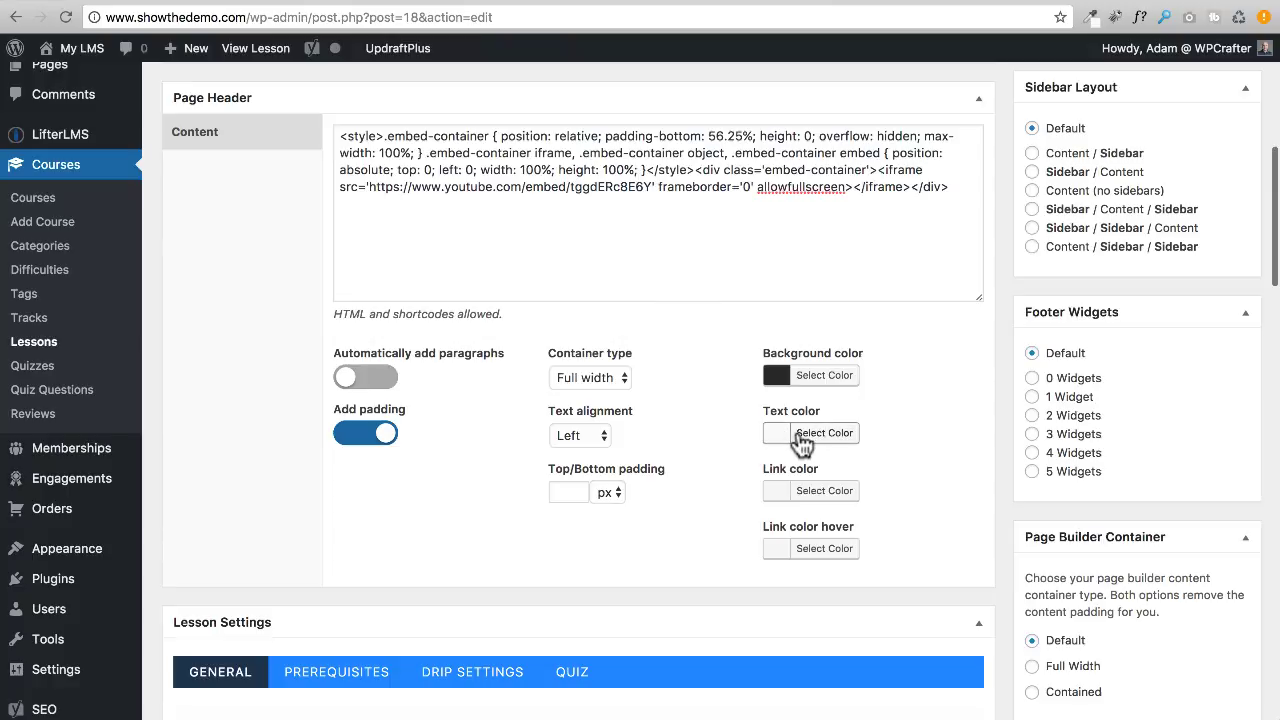
# Step: Review the page header's text alignment choices, keeping Left
pyautogui.click(579, 435)
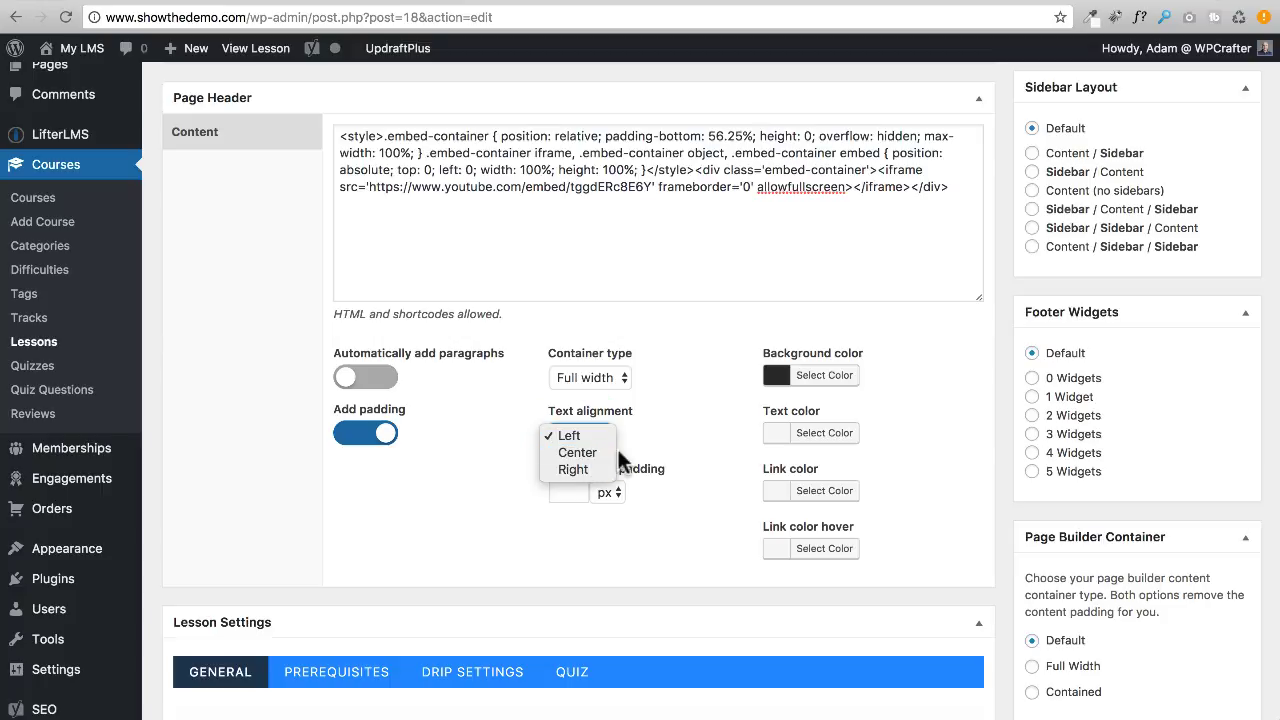
pyautogui.click(664, 431)
pyautogui.scroll(2, 671, 423)
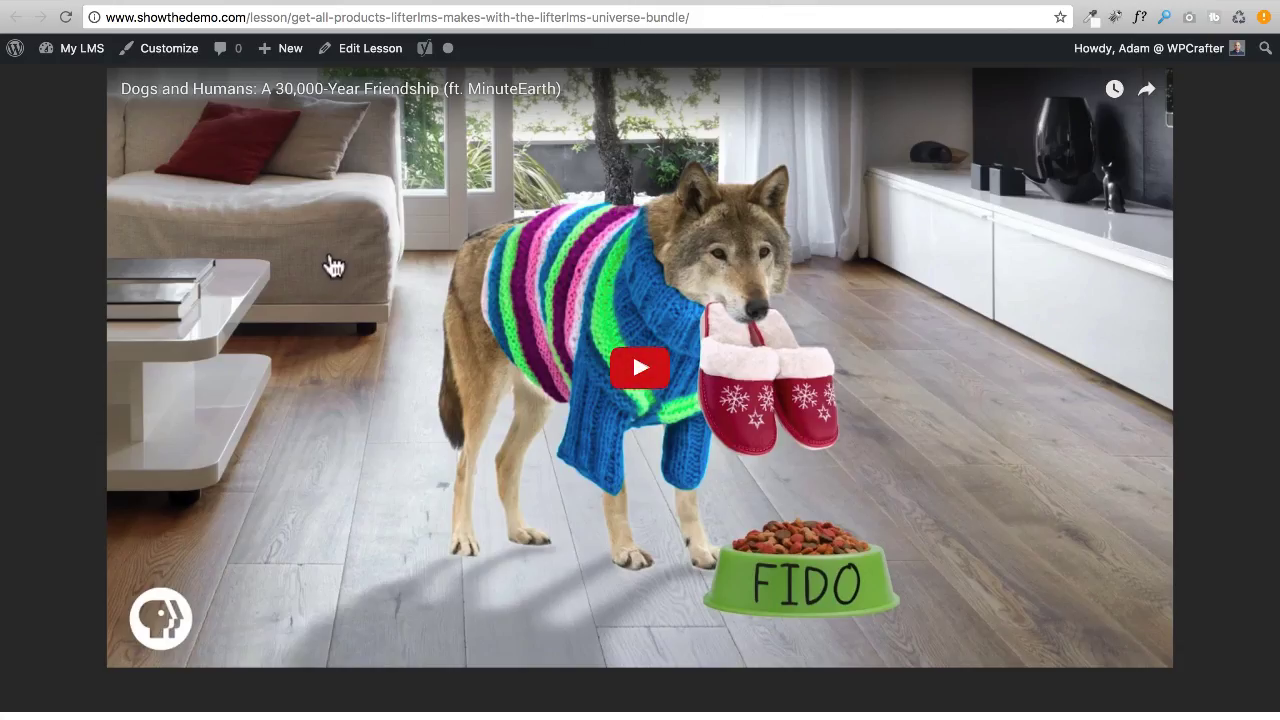
# Step: Inspect the header video and its dark background on the published Universe Bundle lesson, and return to the lesson editor
pyautogui.scroll(-2, 213, 270)
pyautogui.scroll(-2, 213, 270)
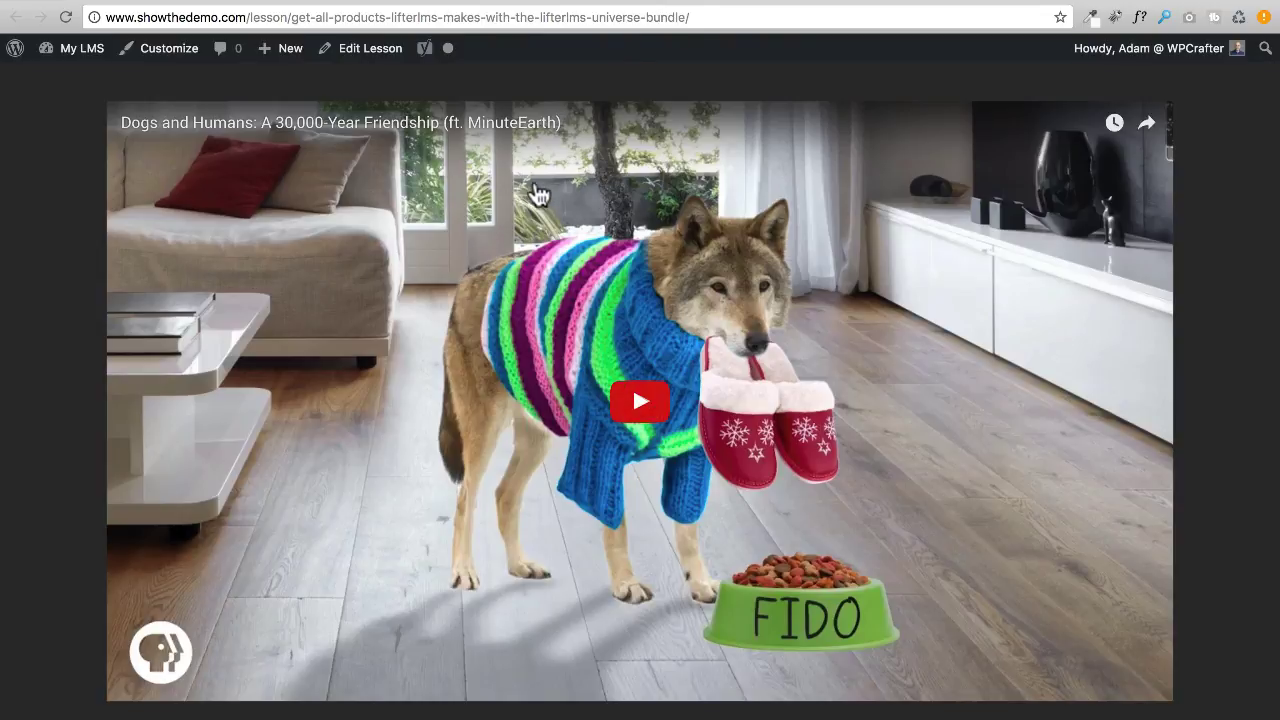
pyautogui.scroll(-1, 547, 185)
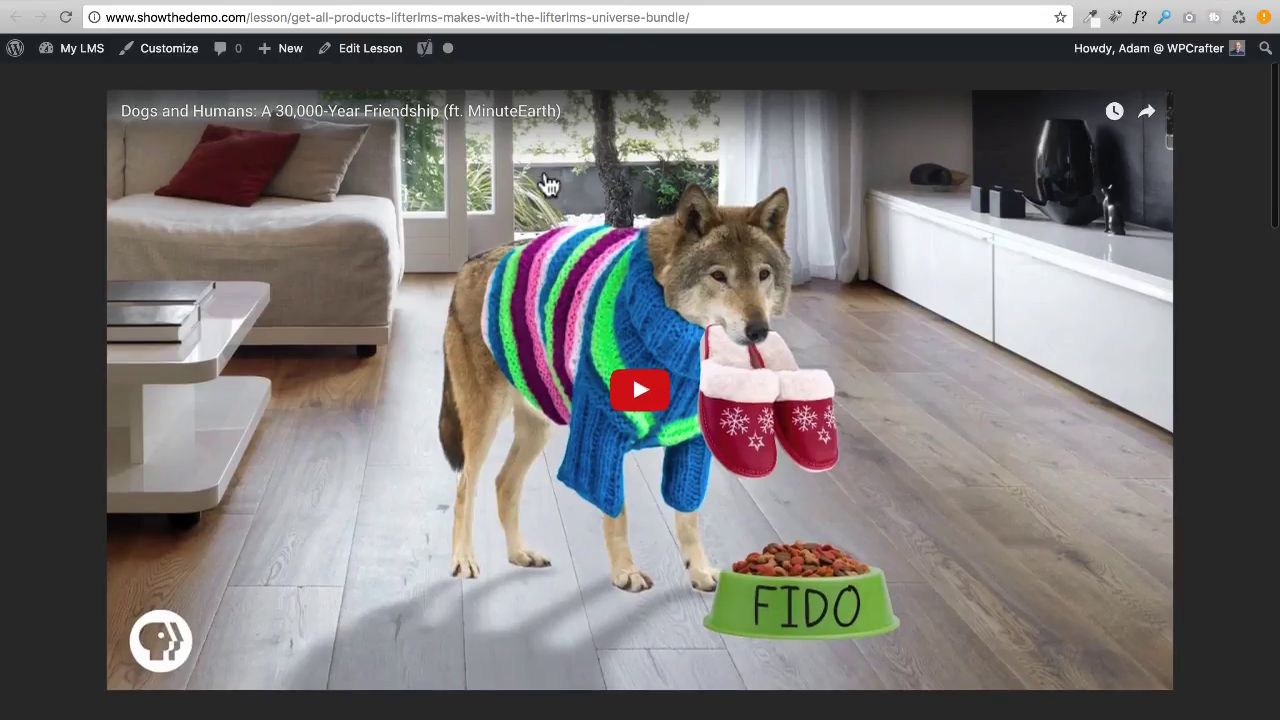
pyautogui.scroll(-1, 547, 185)
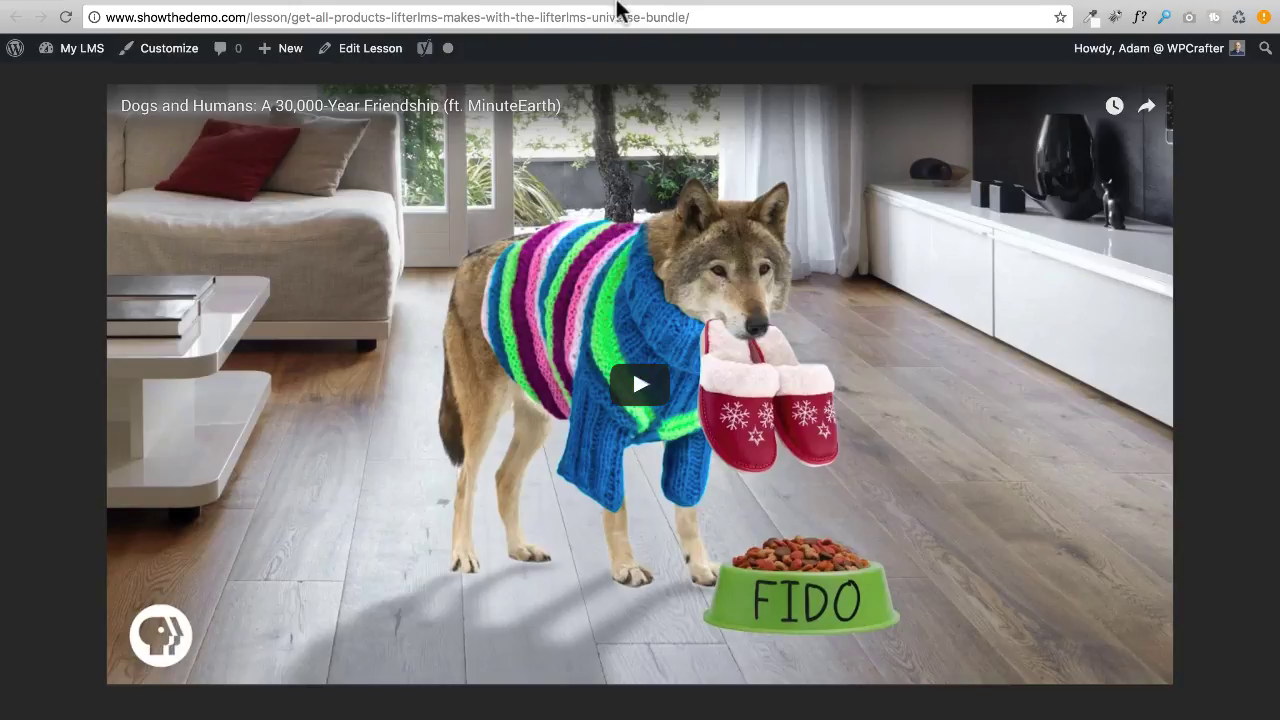
pyautogui.click(531, 5)
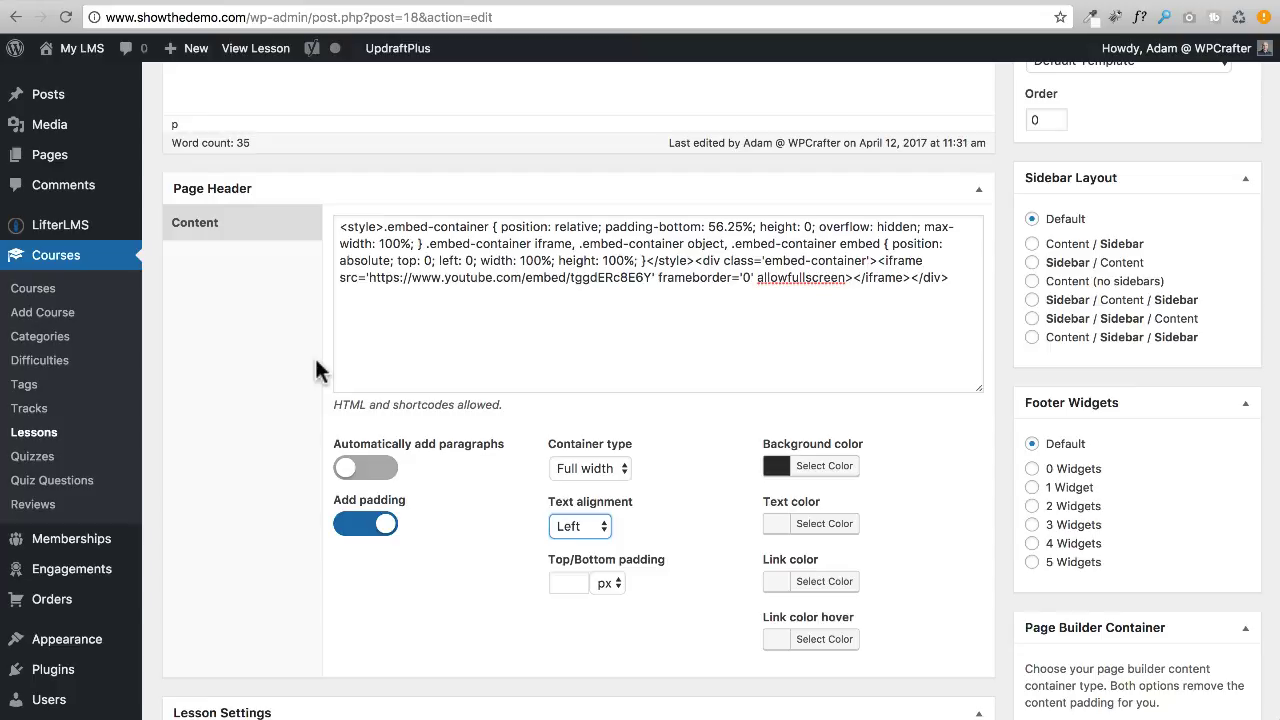
# Step: Look over the Universe Bundle lesson's page header settings and its main content in the editor
pyautogui.scroll(2, 318, 370)
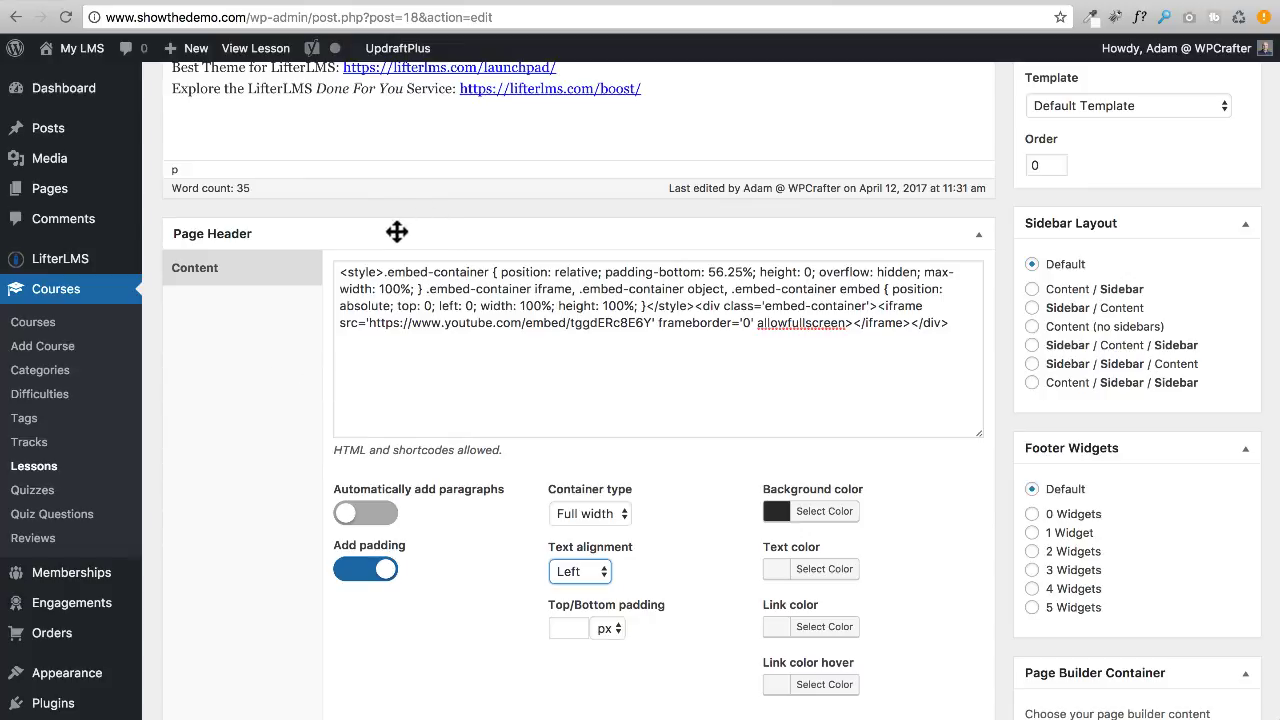
pyautogui.scroll(-3, 258, 430)
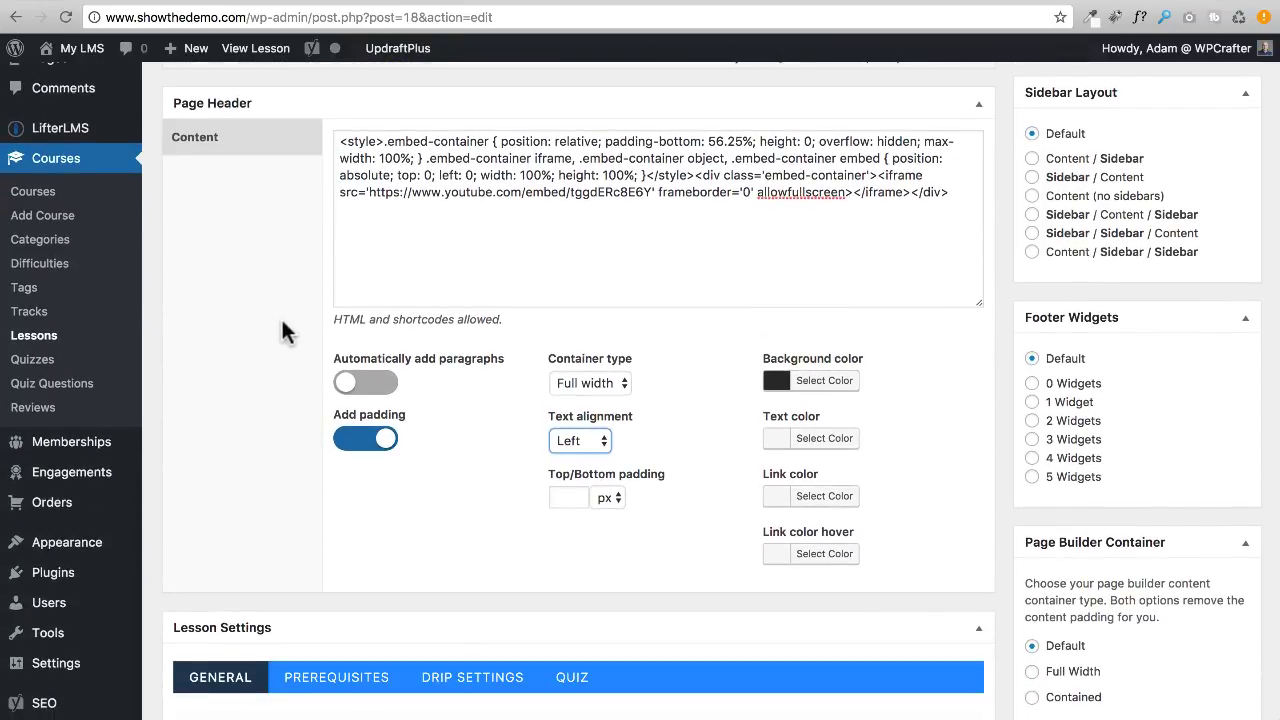
pyautogui.scroll(10, 280, 317)
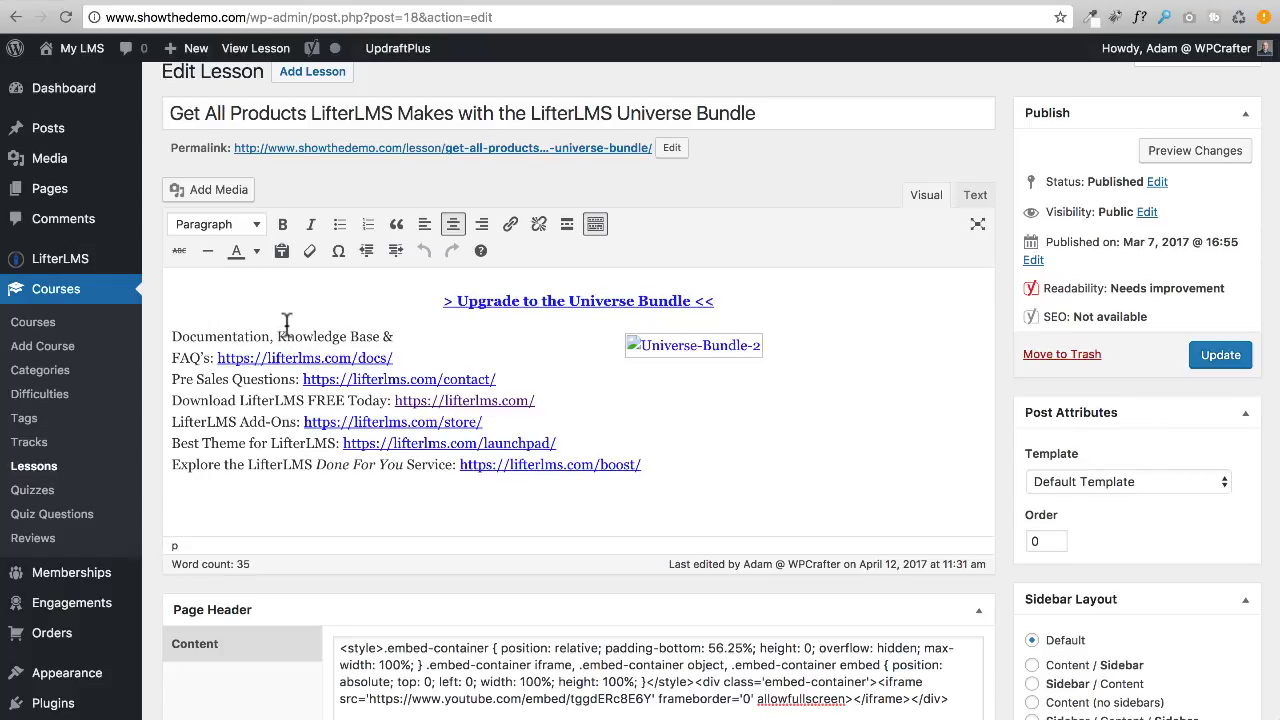
pyautogui.scroll(-10, 286, 323)
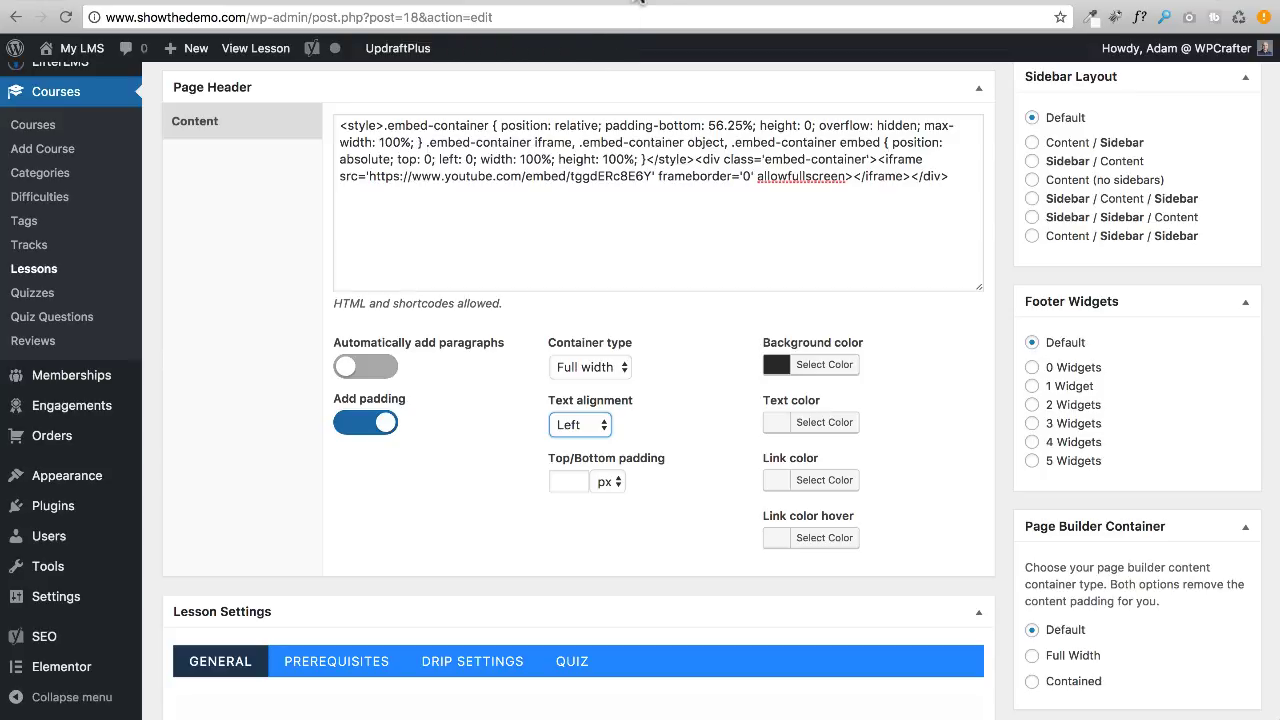
# Step: Examine how the video sits within the content of the published What is LifterLMS? lesson
pyautogui.click(632, 3)
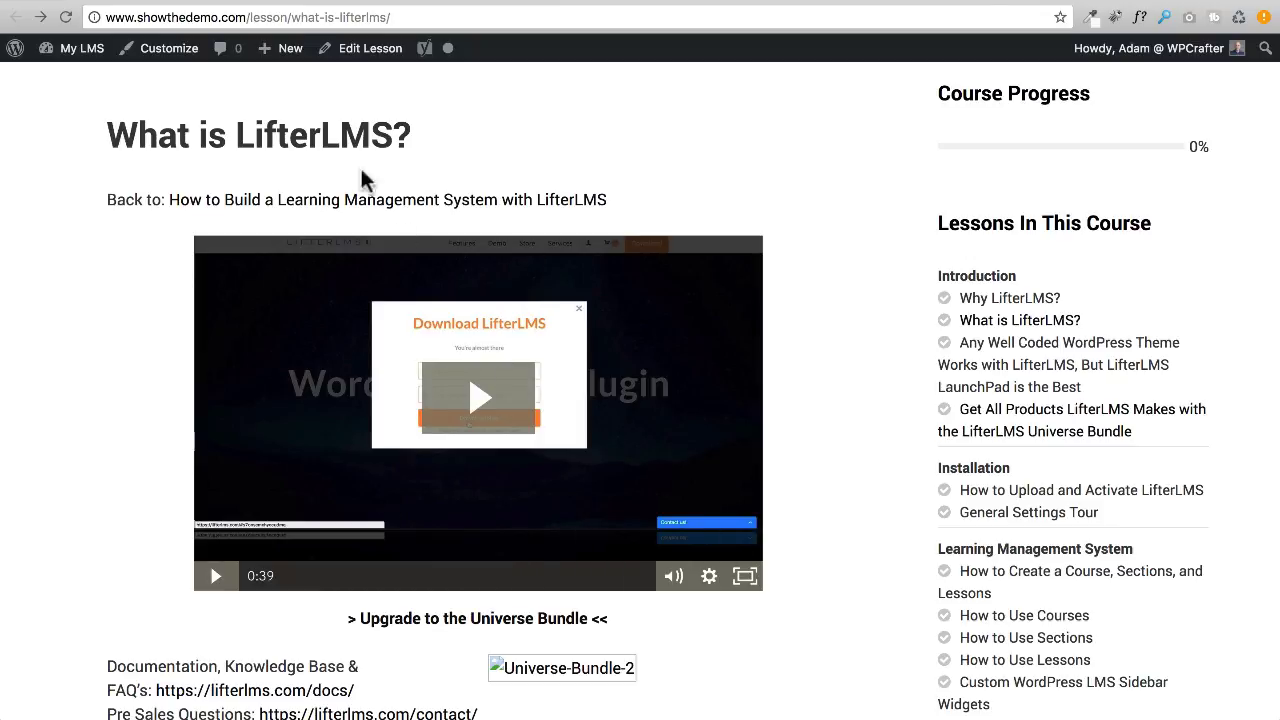
pyautogui.scroll(-2, 118, 418)
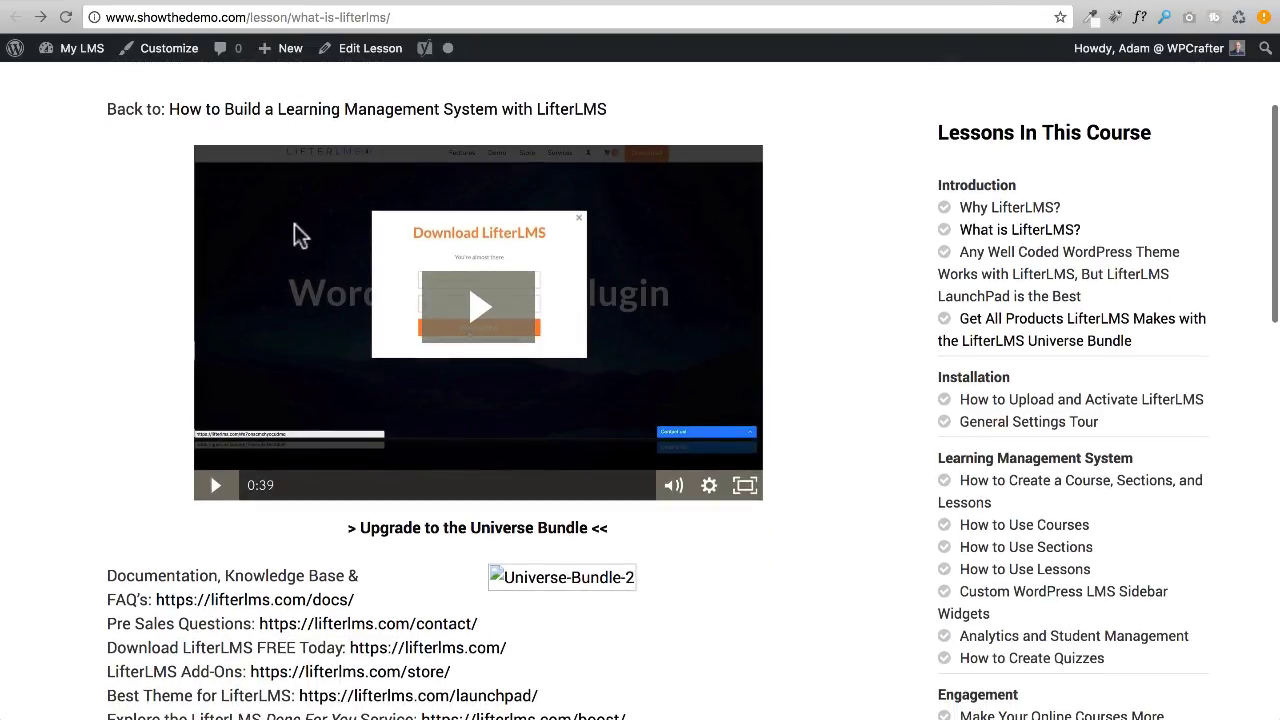
pyautogui.scroll(4, 140, 345)
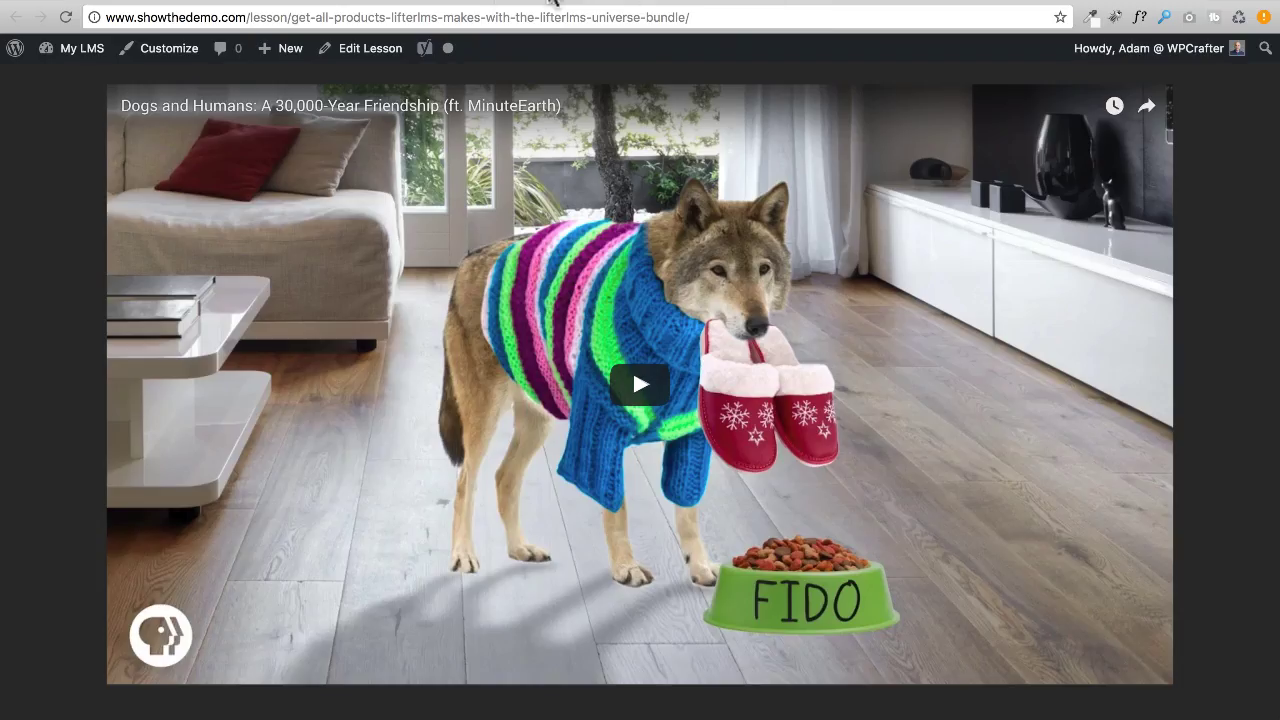
# Step: Recheck the Universe Bundle lesson's header video and the Vimeo code on Embed Responsively, and return to the lesson editor
pyautogui.click(488, 6)
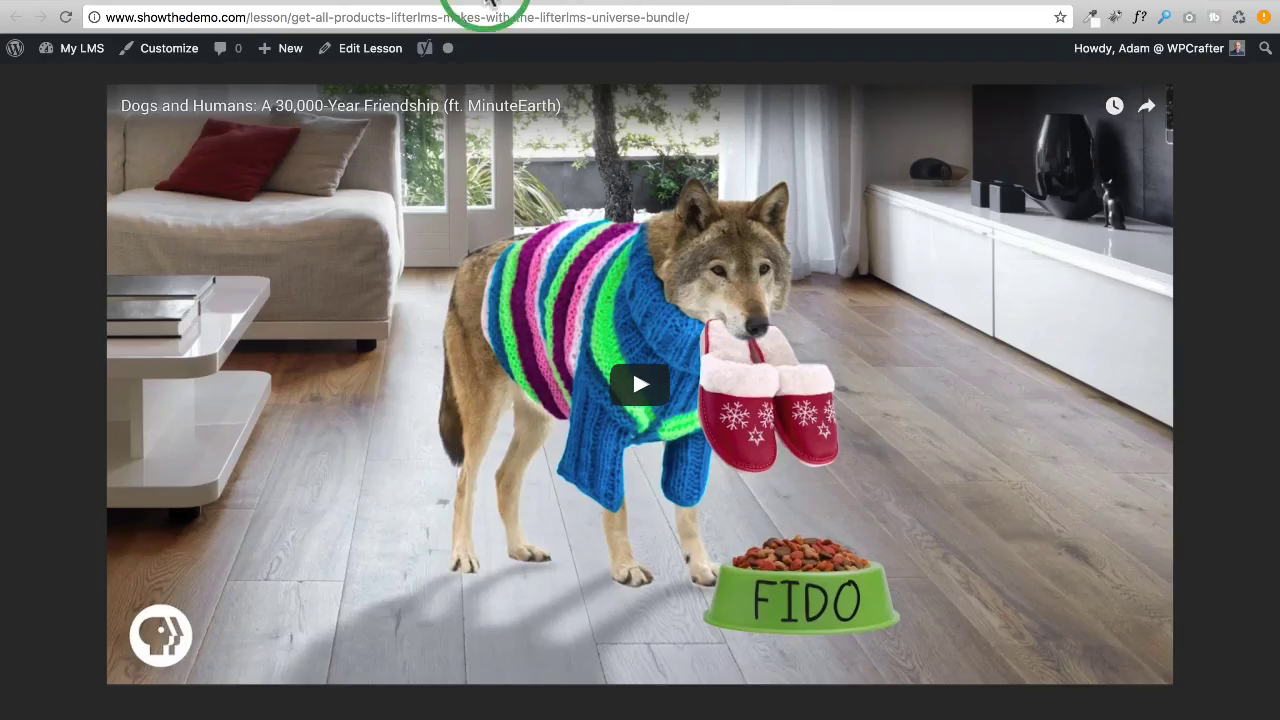
pyautogui.click(390, 6)
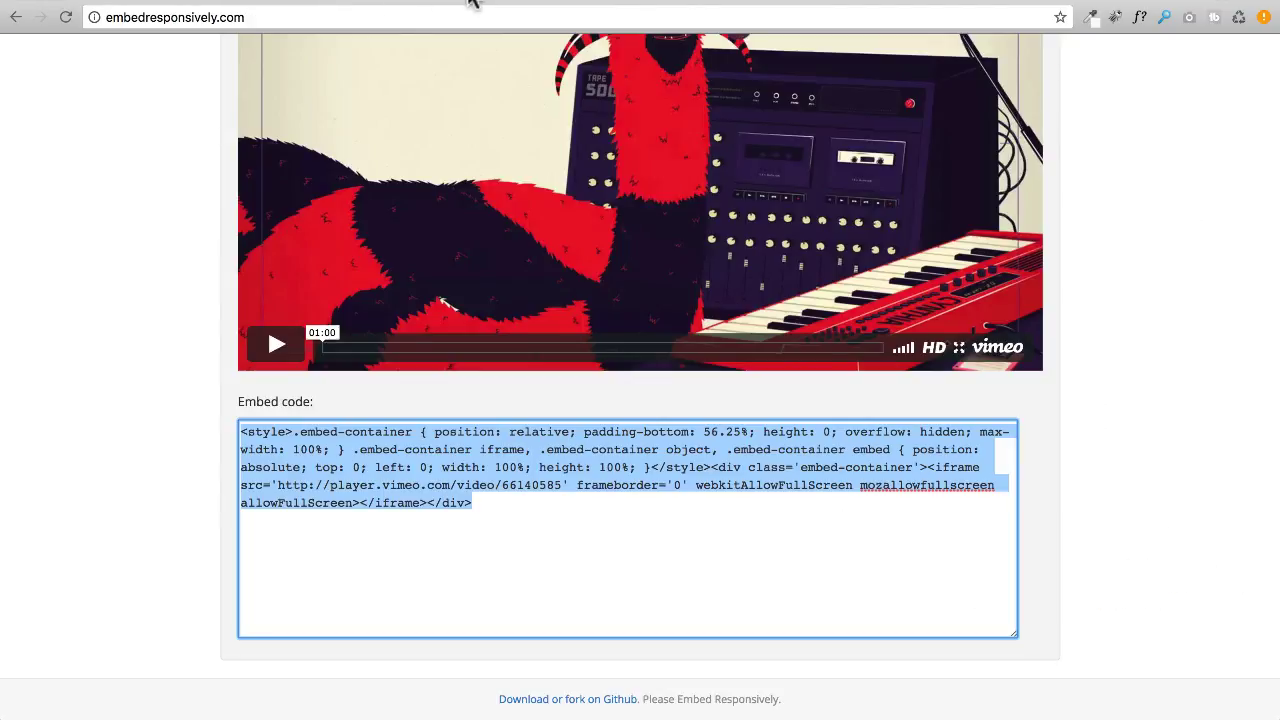
pyautogui.click(525, 4)
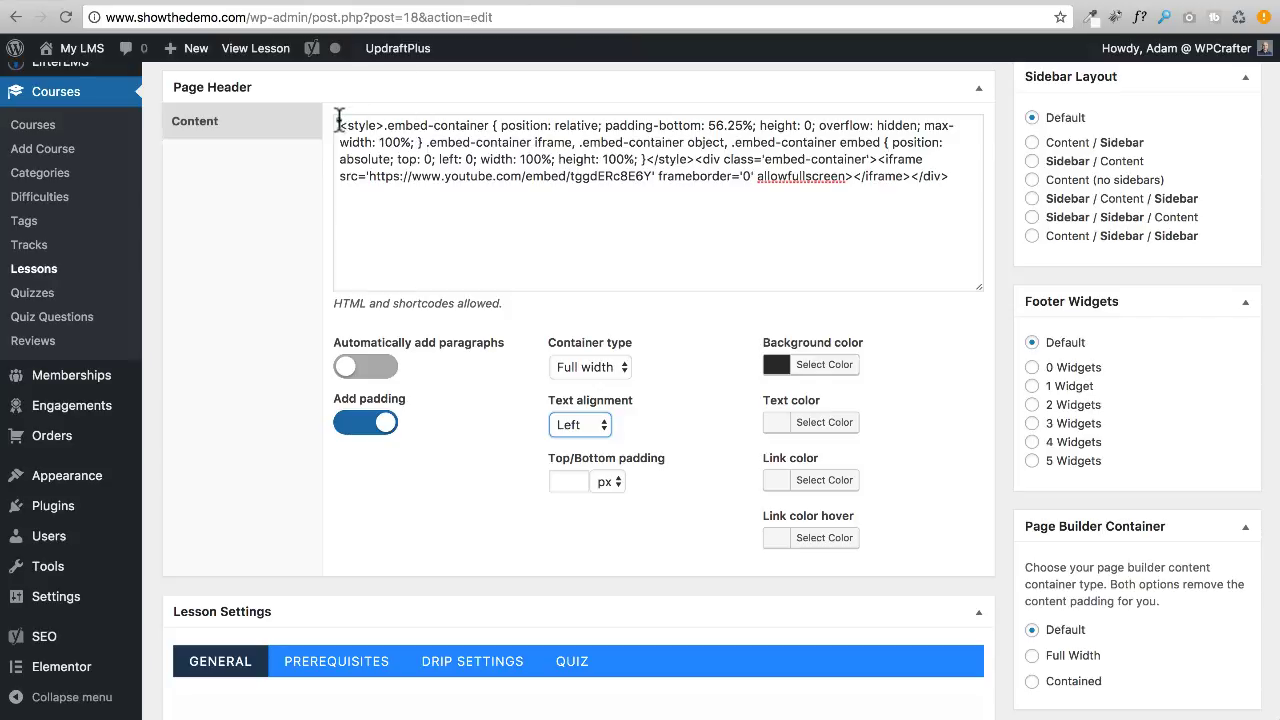
# Step: Highlight the YouTube embed code in the page header content, clear the selection, and review the header settings
pyautogui.moveTo(339, 120); pyautogui.dragTo(338, 200)
pyautogui.click(247, 210)
pyautogui.scroll(1, 257, 210)
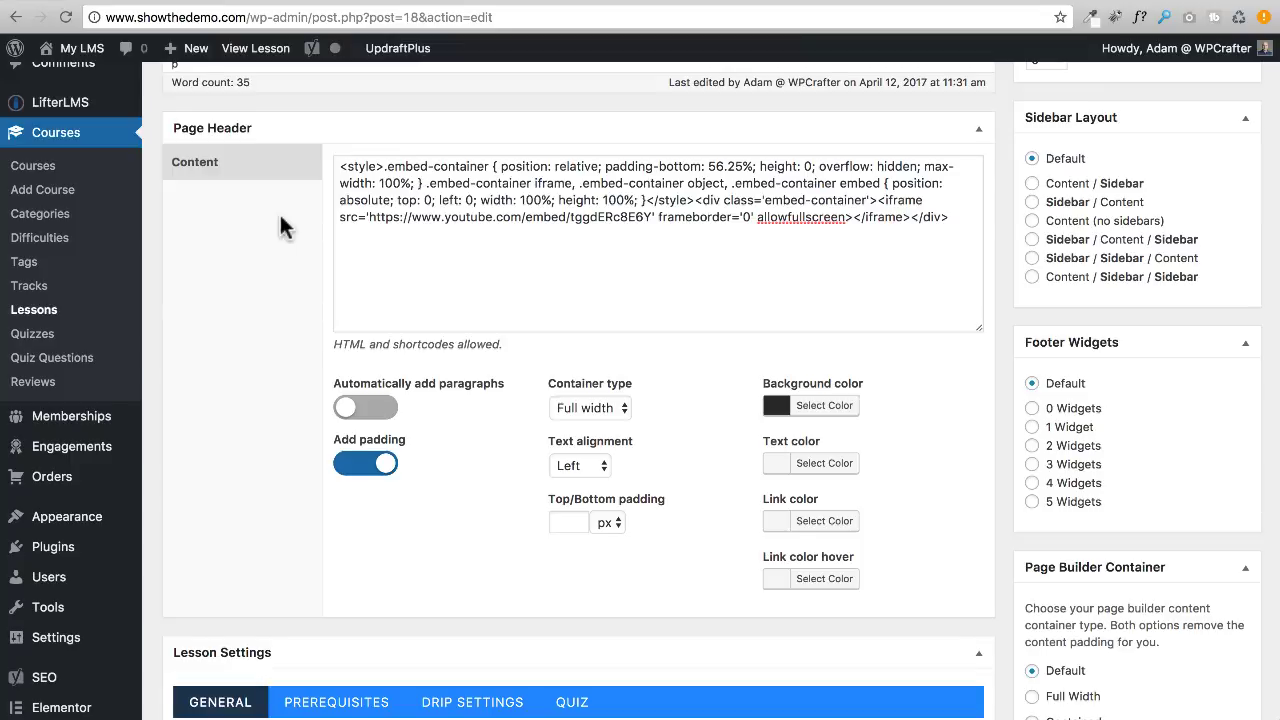
pyautogui.scroll(-1, 281, 227)
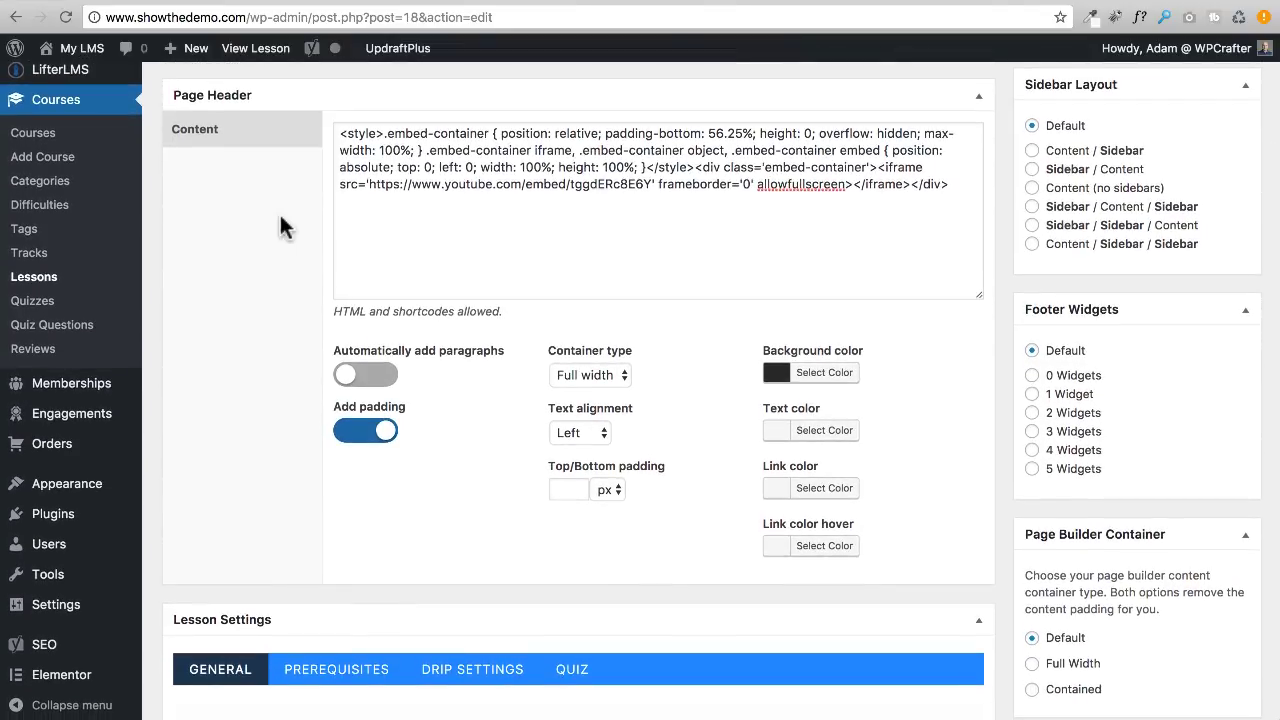